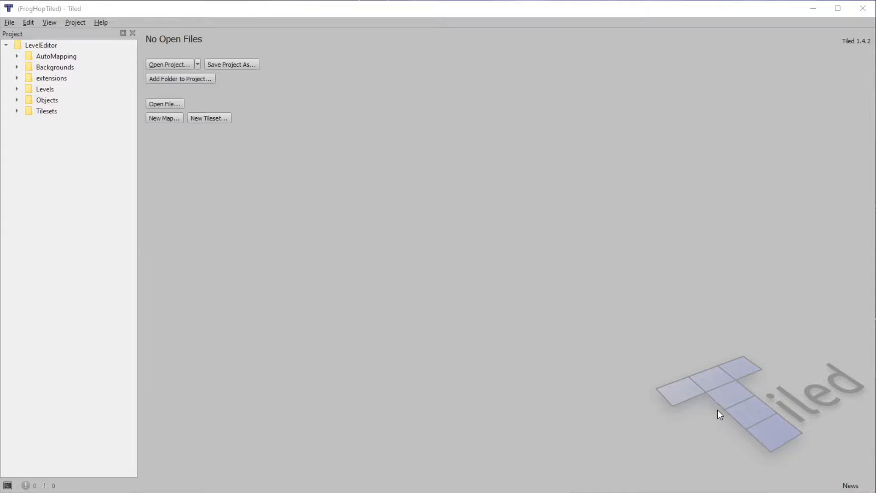
Step: Open the FrogHopTiled.tiled-project file from Frog Hop's LevelEditor folder
{"action": "left_click", "coordinate": [170, 64]}
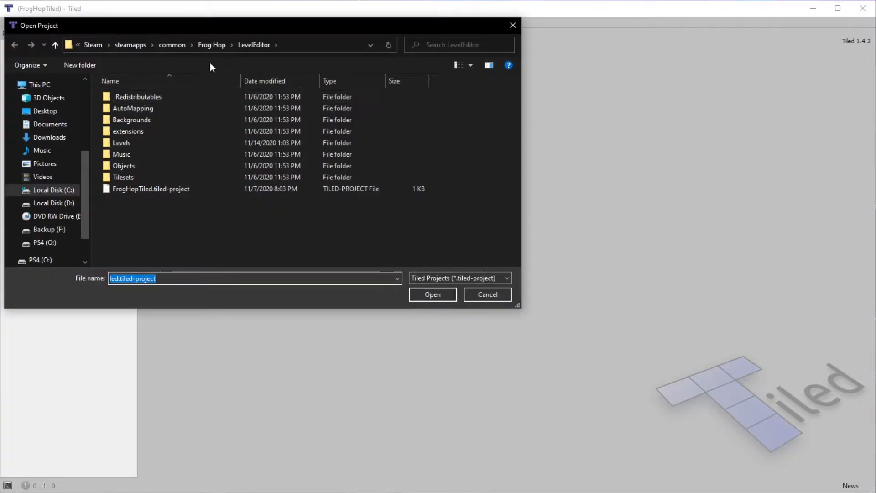
{"action": "left_click", "coordinate": [297, 48]}
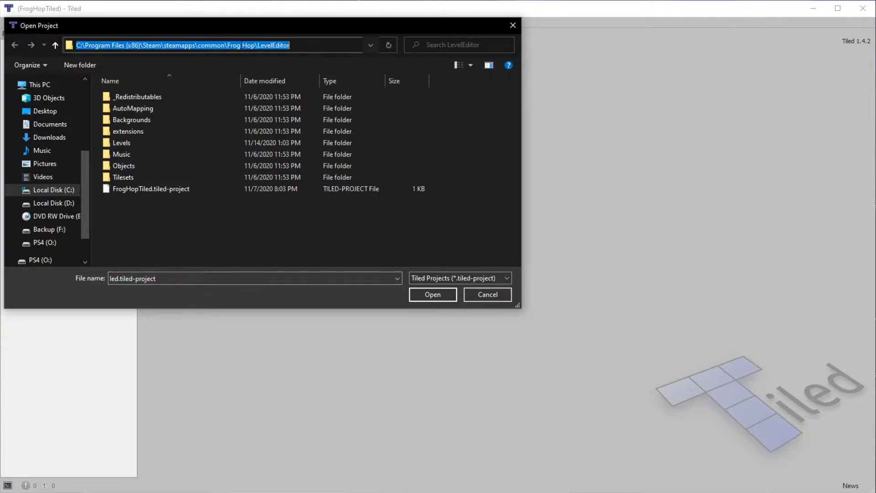
{"action": "left_click", "coordinate": [240, 208]}
{"action": "left_click", "coordinate": [163, 190]}
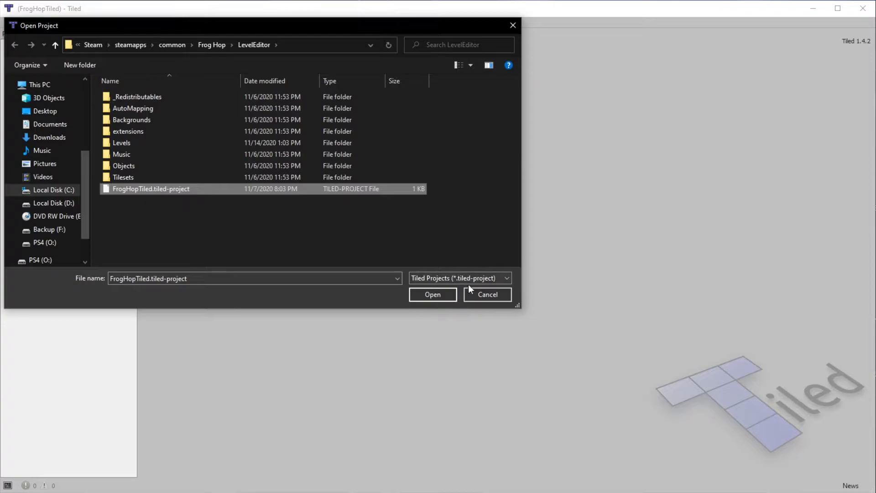
{"action": "left_click", "coordinate": [453, 299]}
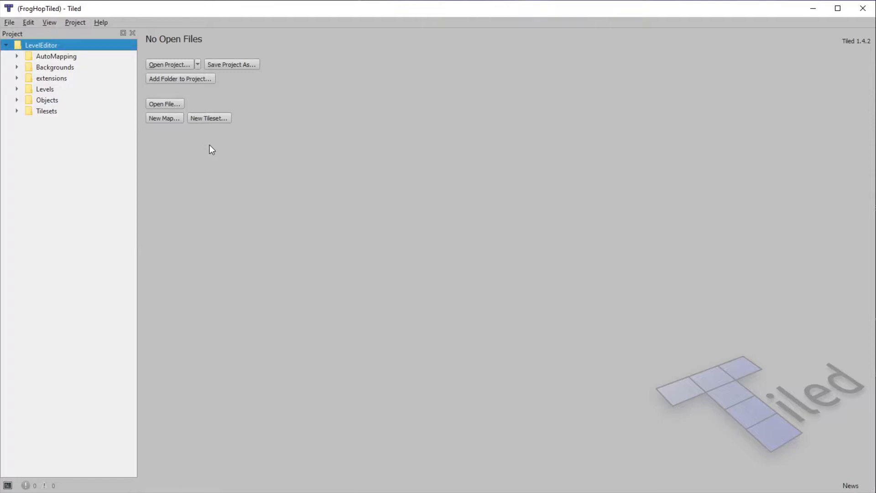
Step: Expand the Levels, _Examples and Demos folders in the project and open the Layers.tmx demo map
{"action": "left_click", "coordinate": [17, 89]}
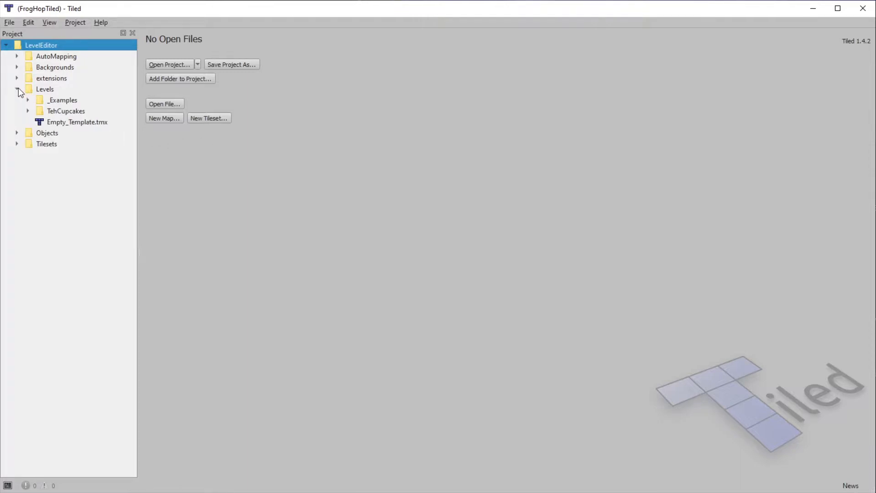
{"action": "left_click", "coordinate": [28, 100]}
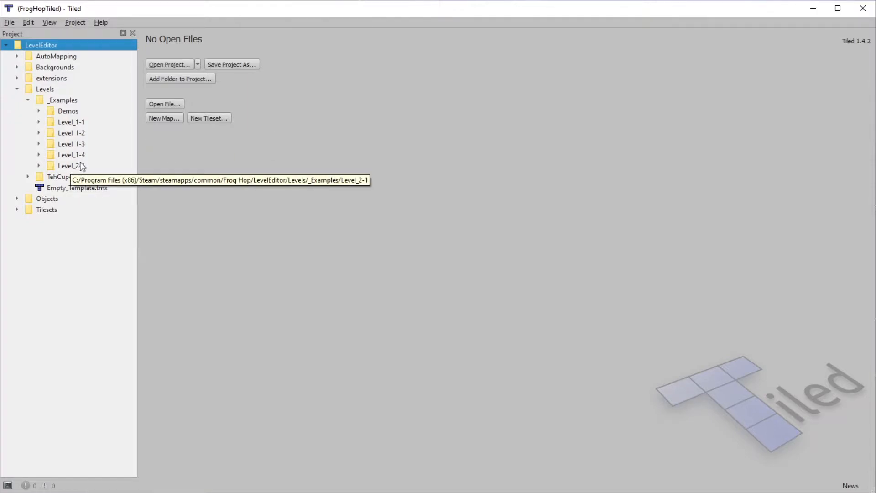
{"action": "left_click", "coordinate": [39, 111]}
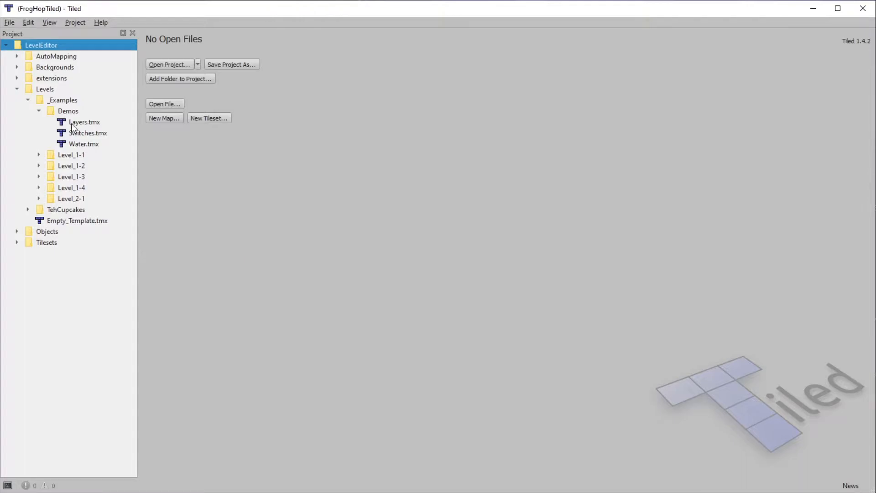
{"action": "double_click", "coordinate": [95, 124]}
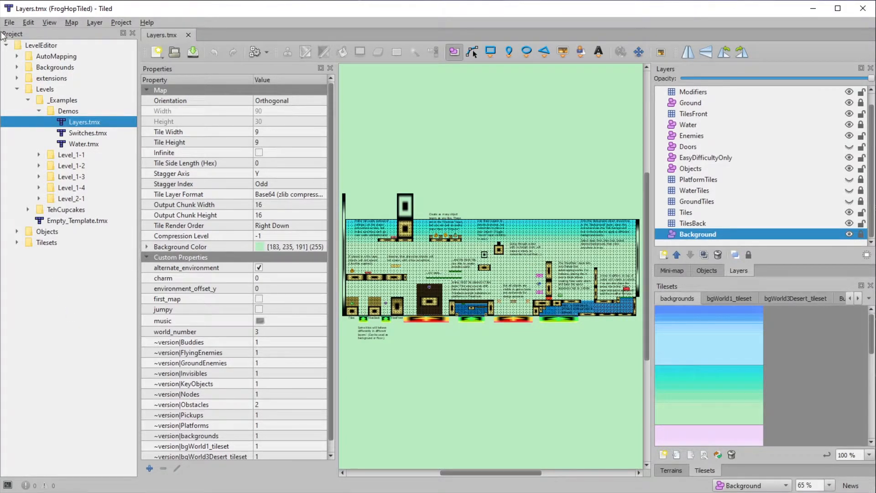
{"action": "left_click", "coordinate": [9, 22]}
{"action": "mouse_move", "coordinate": [91, 35]}
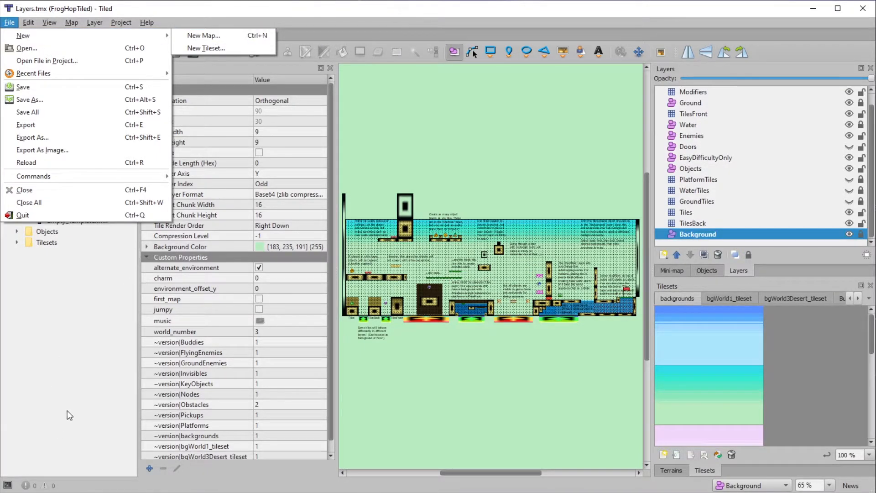
{"action": "left_click", "coordinate": [78, 431]}
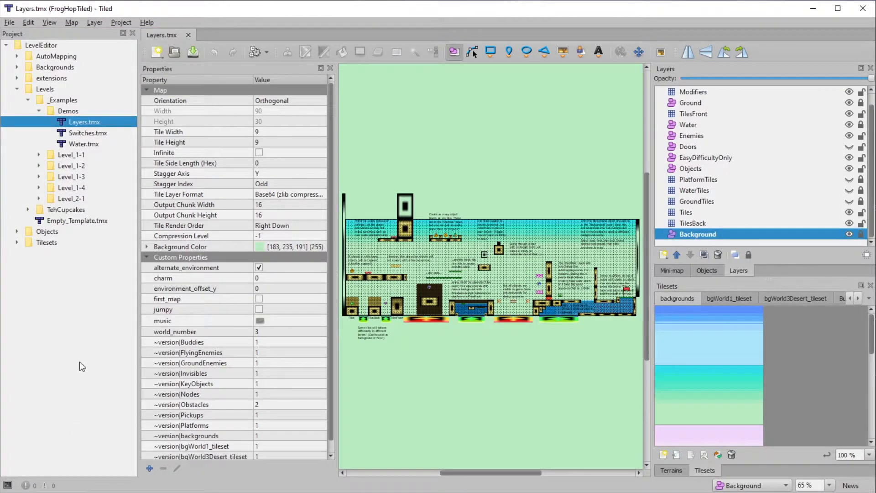
Step: Open the Empty_Template.tmx map from the Levels folder
{"action": "double_click", "coordinate": [87, 222]}
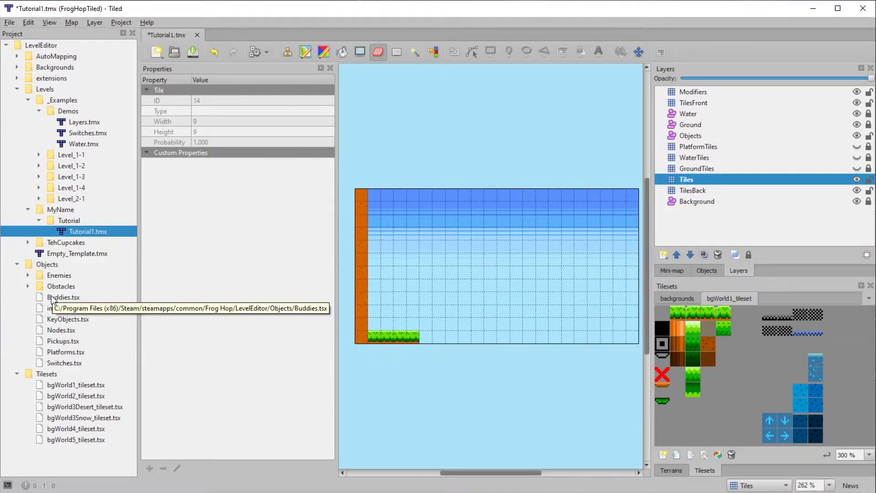
Step: Open the Buddies.tsx object tileset, then return to the Tutorial1 map and show the Buddies tileset there, enlarged
{"action": "double_click", "coordinate": [52, 297]}
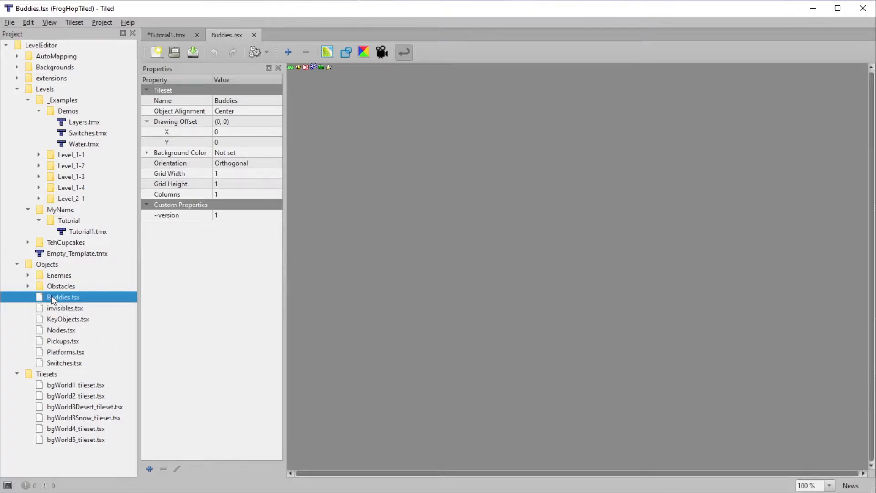
{"action": "scroll", "coordinate": [325, 108], "scroll_direction": "up", "scroll_amount": 5, "text": "ctrl"}
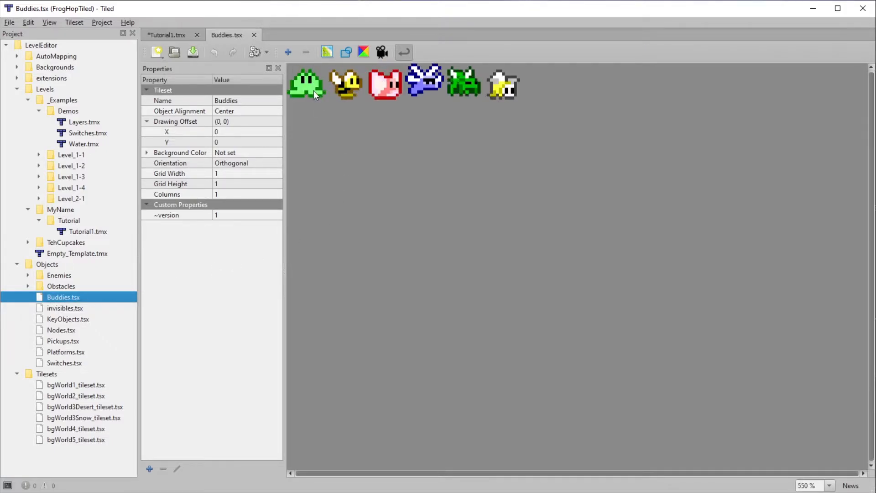
{"action": "left_click", "coordinate": [175, 35]}
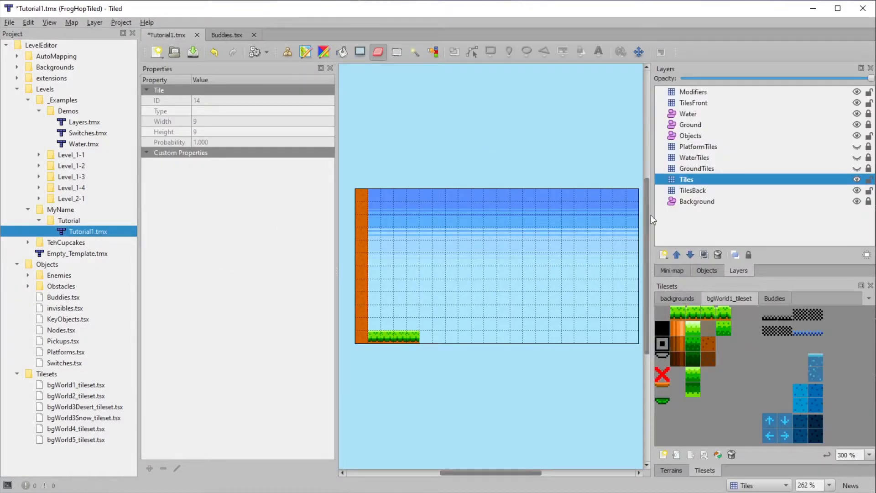
{"action": "left_click", "coordinate": [776, 298]}
{"action": "scroll", "coordinate": [714, 313], "scroll_direction": "up", "scroll_amount": 3, "text": "ctrl"}
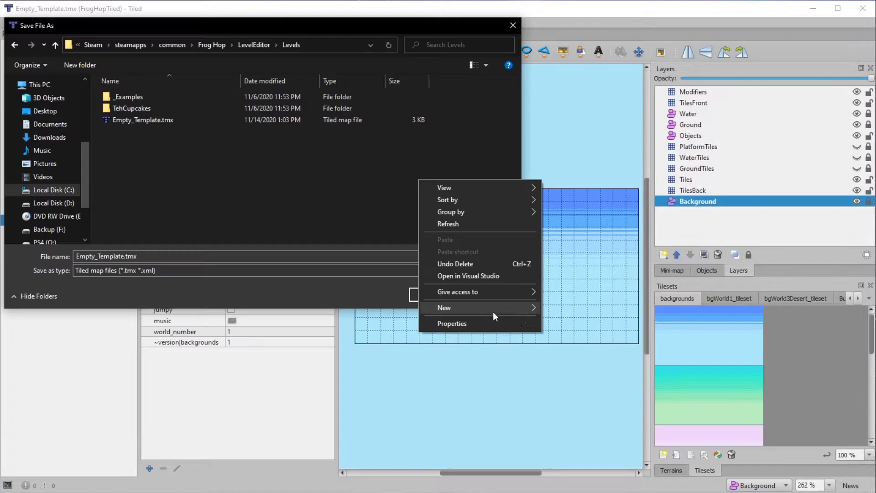
Step: Create a folder named MyName inside the Levels folder and go into it
{"action": "mouse_move", "coordinate": [493, 311]}
{"action": "left_click", "coordinate": [576, 313]}
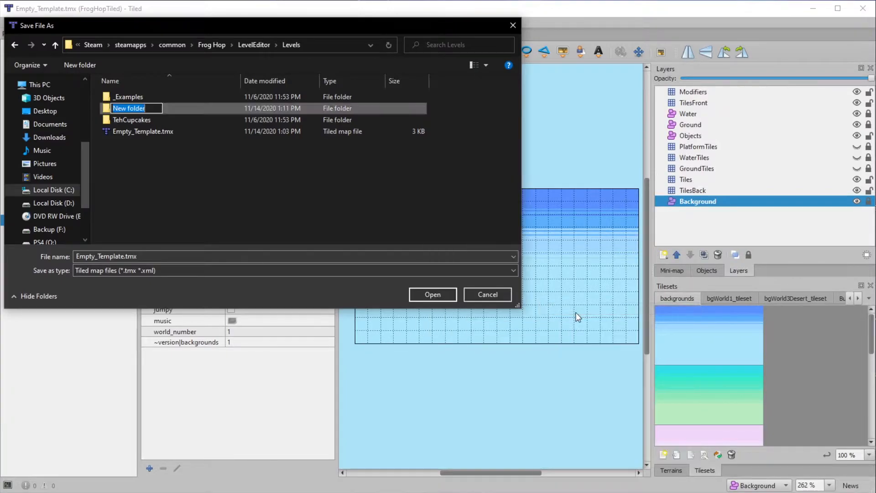
{"action": "type", "text": "MyName"}
{"action": "key", "text": "Return"}
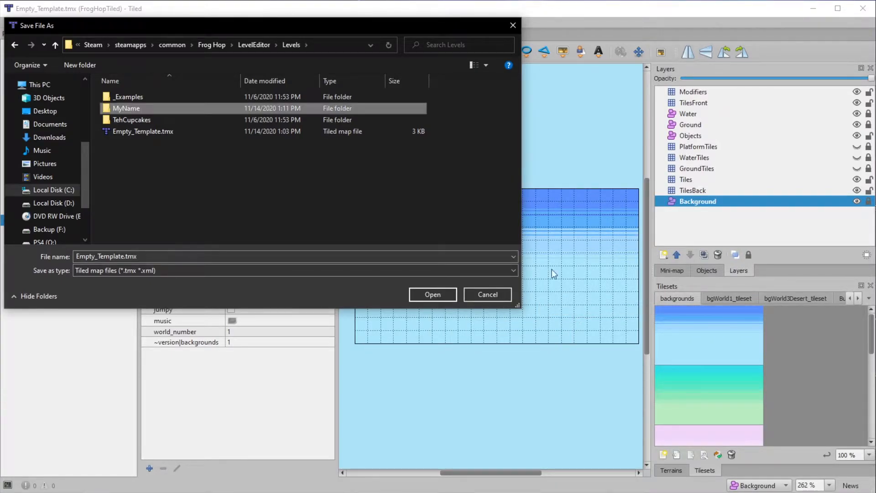
{"action": "double_click", "coordinate": [381, 109]}
Step: Create a subfolder named Tutorial inside MyName and go into it
{"action": "right_click", "coordinate": [382, 108]}
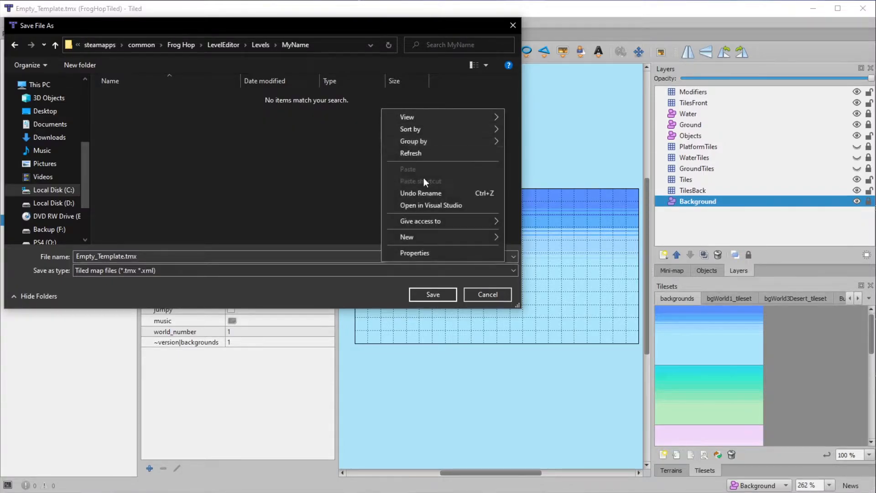
{"action": "mouse_move", "coordinate": [442, 238]}
{"action": "left_click", "coordinate": [537, 237]}
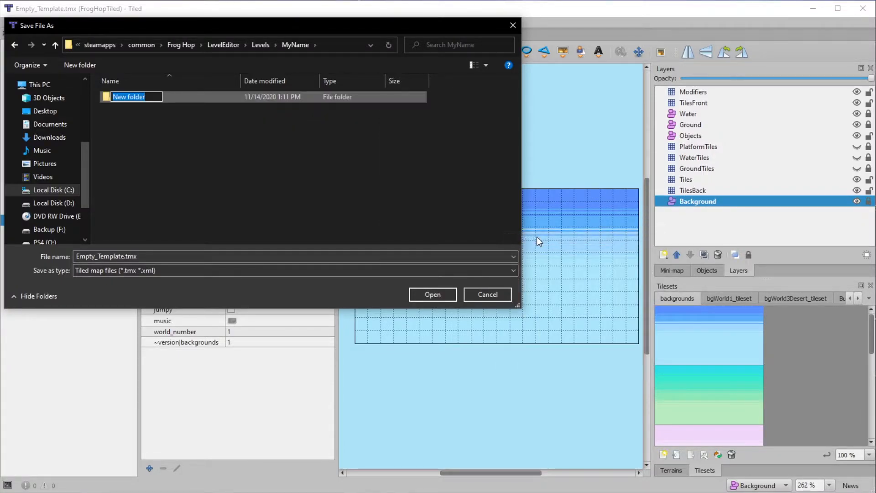
{"action": "type", "text": "Tutorial"}
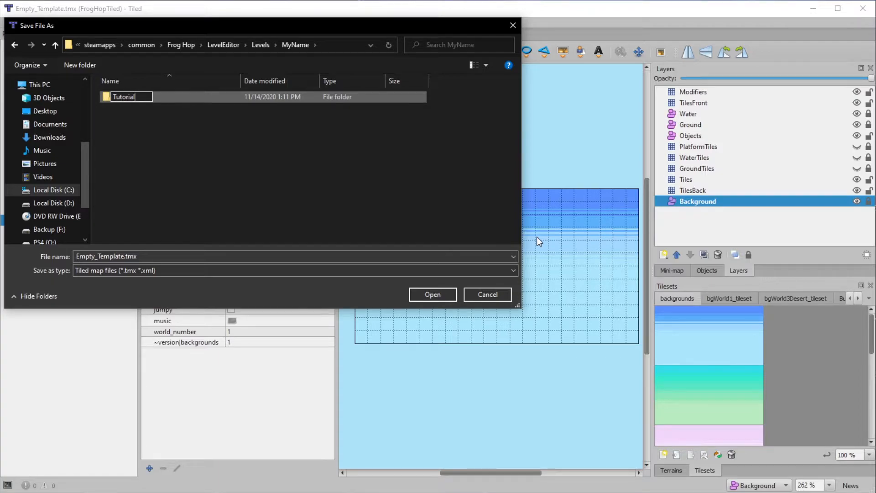
{"action": "key", "text": "Return"}
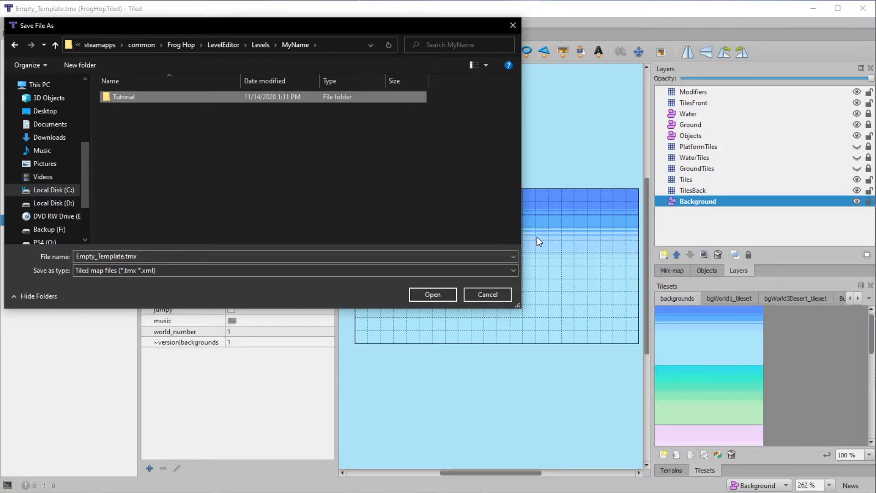
{"action": "double_click", "coordinate": [340, 96]}
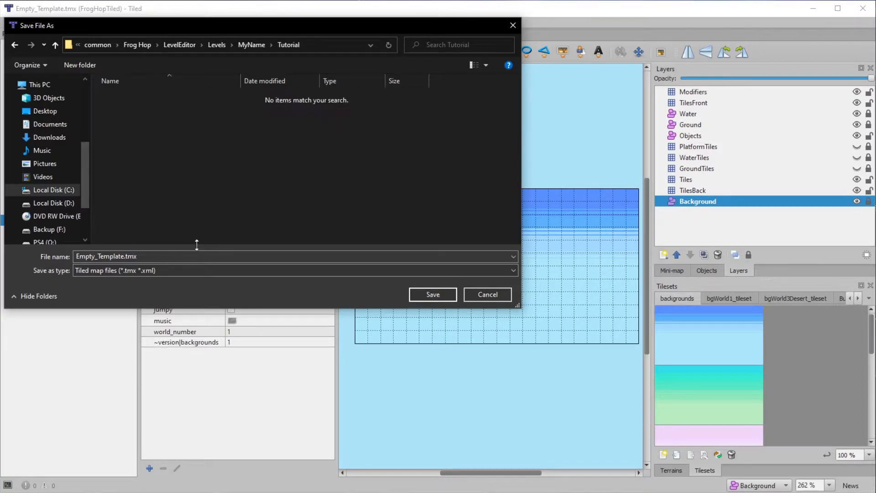
Step: Save the template map as Tutorial1.tmx in the new Tutorial folder
{"action": "left_click", "coordinate": [123, 252]}
{"action": "left_click", "coordinate": [124, 254]}
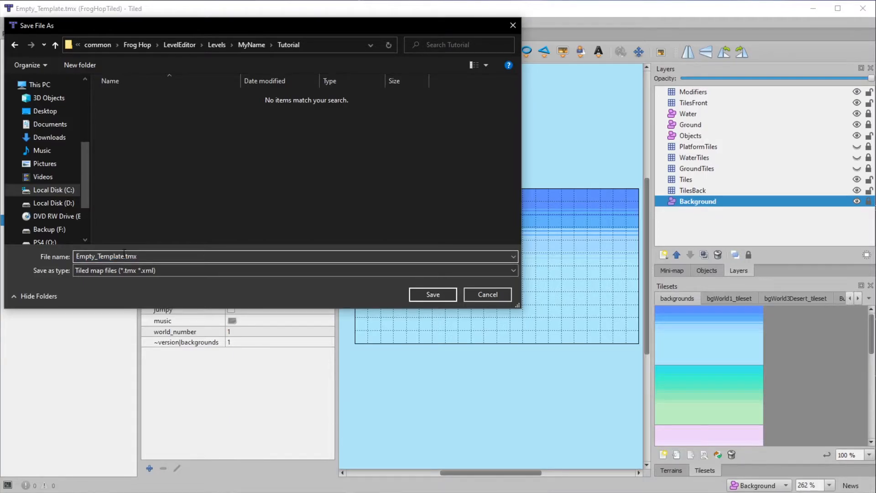
{"action": "left_click_drag", "start_coordinate": [125, 255], "coordinate": [54, 248]}
{"action": "type", "text": "Tutorial1"}
{"action": "key", "text": "Return"}
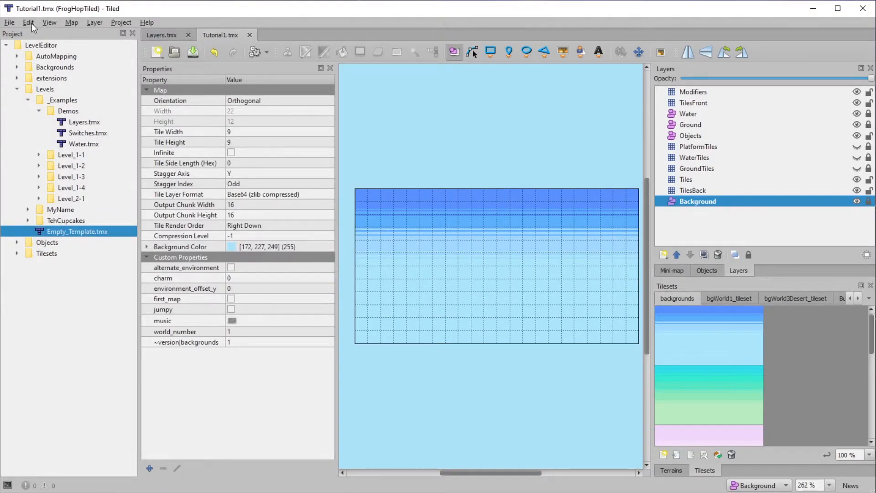
Step: Refresh the project's folders
{"action": "left_click", "coordinate": [10, 22]}
{"action": "mouse_move", "coordinate": [123, 24]}
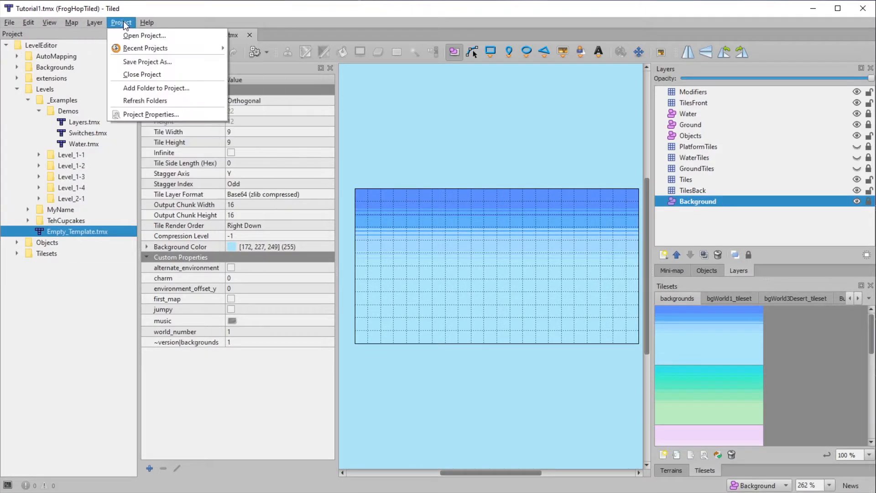
{"action": "left_click", "coordinate": [145, 101]}
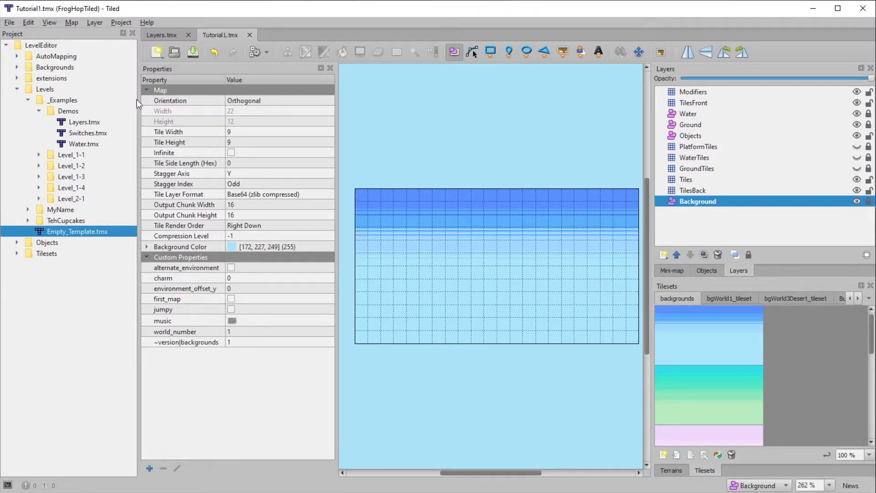
Step: Expand the MyName and Tutorial folders in the project tree and select Tutorial1.tmx
{"action": "left_click", "coordinate": [34, 208]}
{"action": "left_click", "coordinate": [29, 209]}
{"action": "left_click", "coordinate": [46, 218]}
{"action": "left_click", "coordinate": [39, 219]}
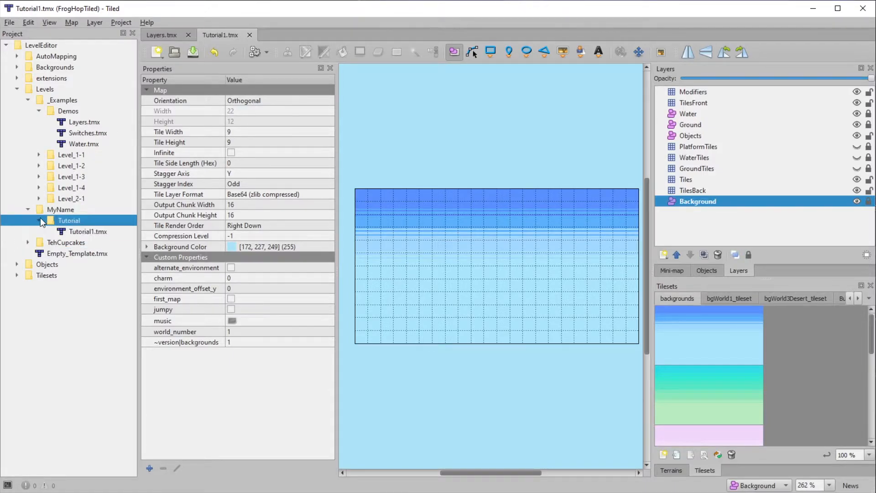
{"action": "left_click", "coordinate": [77, 233]}
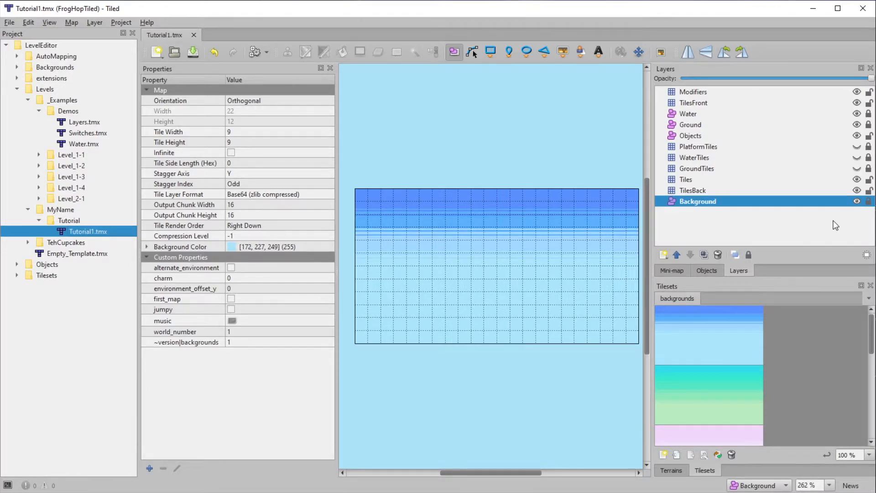
Step: Open bgWorld1_tileset.tsx from the project's Tilesets folder and enlarge its tiles to 550%
{"action": "left_click", "coordinate": [16, 276]}
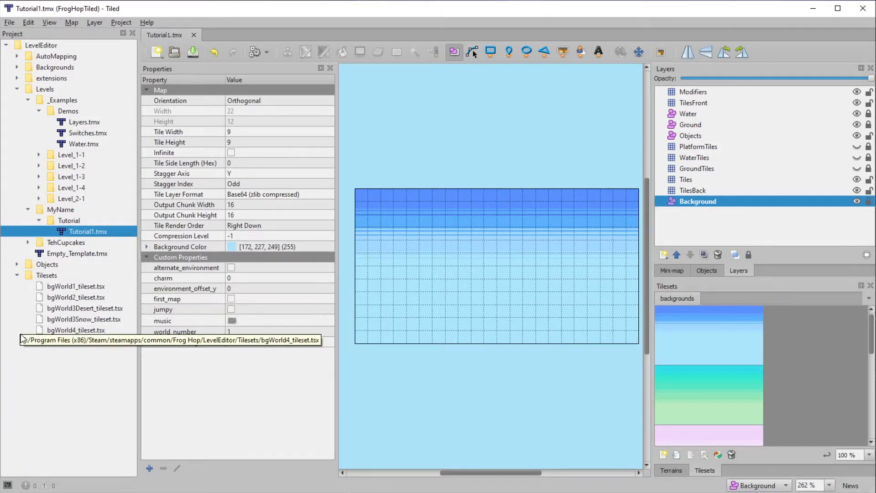
{"action": "double_click", "coordinate": [66, 286]}
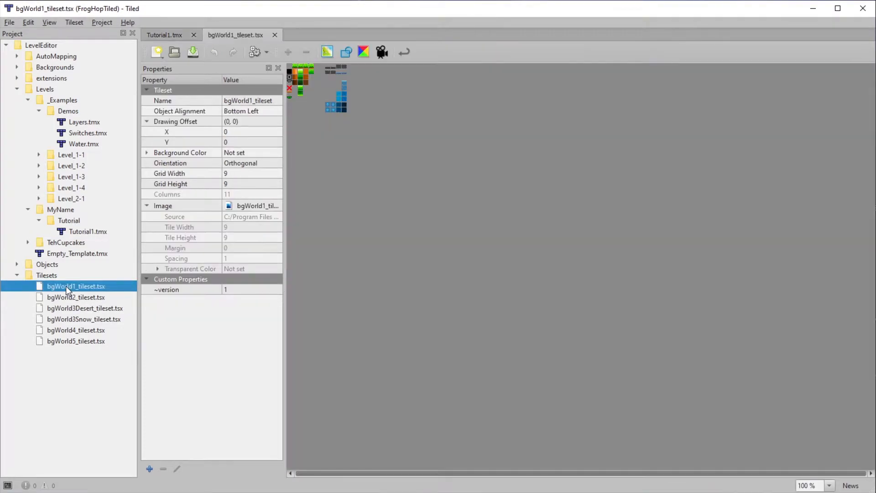
{"action": "scroll", "coordinate": [364, 194], "scroll_direction": "up", "scroll_amount": 5, "text": "ctrl"}
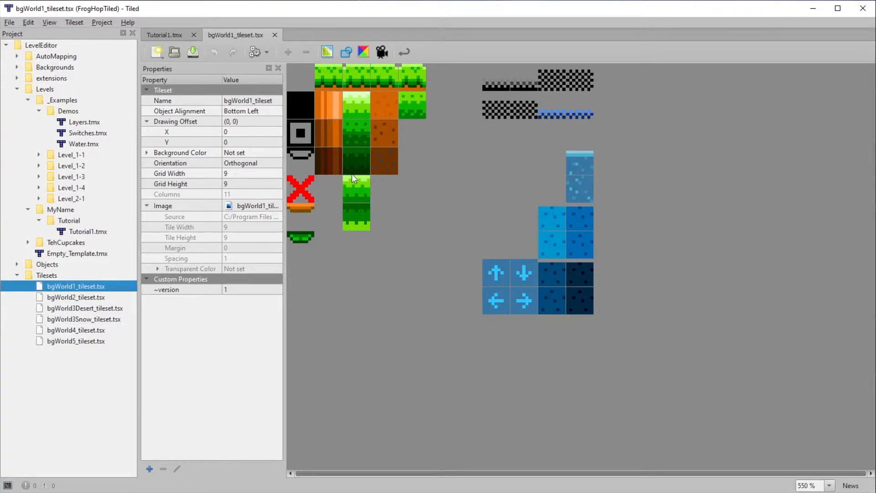
Step: Return to the Tutorial1 map and show its bgWorld1_tileset tiles at 300% zoom
{"action": "left_click", "coordinate": [164, 36]}
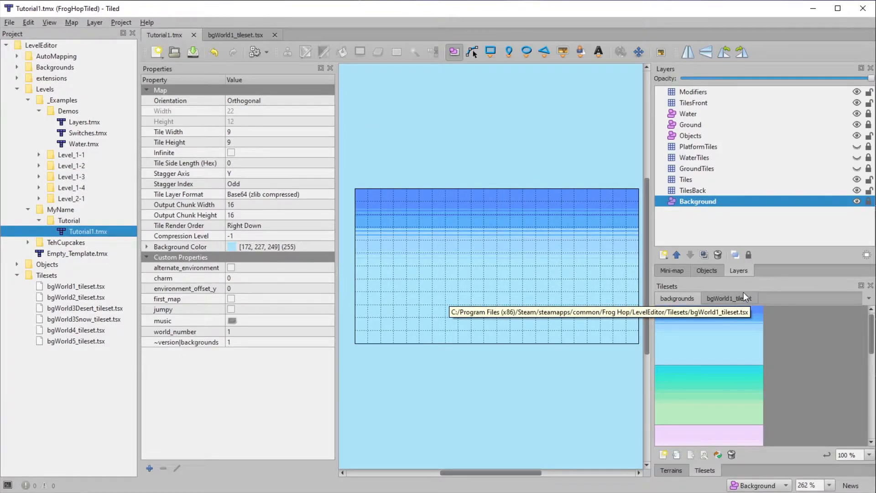
{"action": "left_click", "coordinate": [711, 299]}
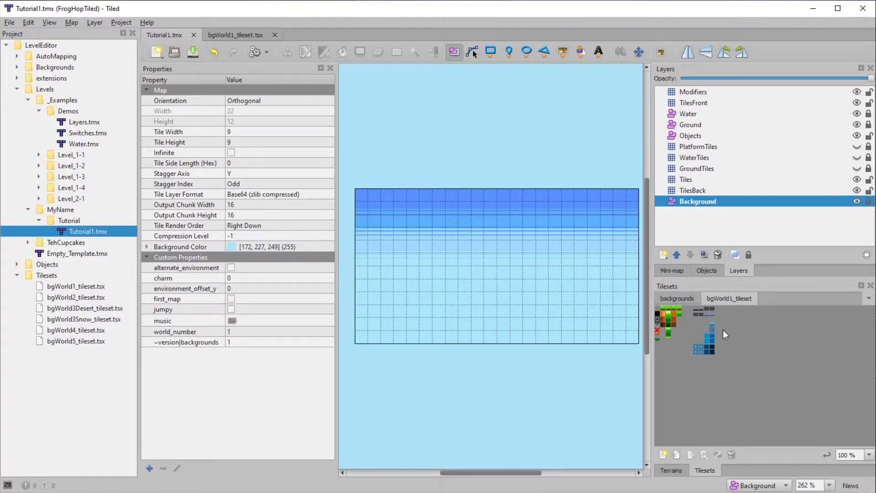
{"action": "scroll", "coordinate": [723, 330], "scroll_direction": "up", "scroll_amount": 4, "text": "ctrl"}
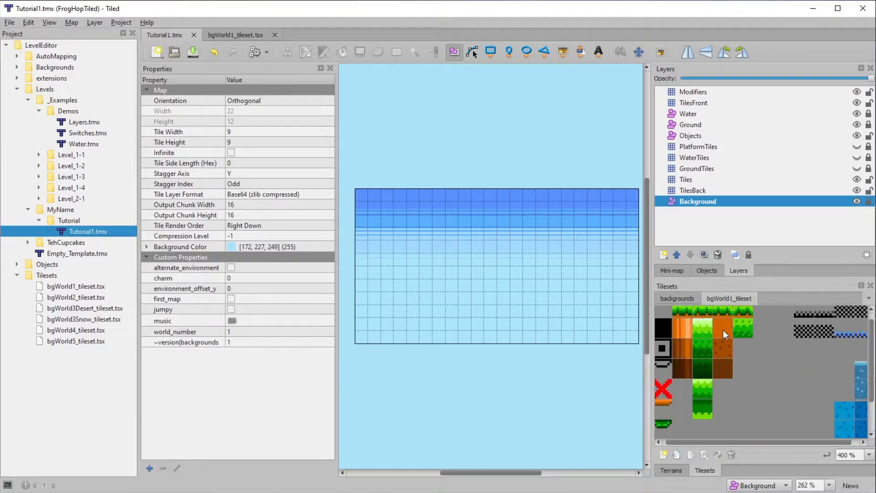
{"action": "scroll", "coordinate": [722, 329], "scroll_direction": "down", "scroll_amount": 1, "text": "ctrl"}
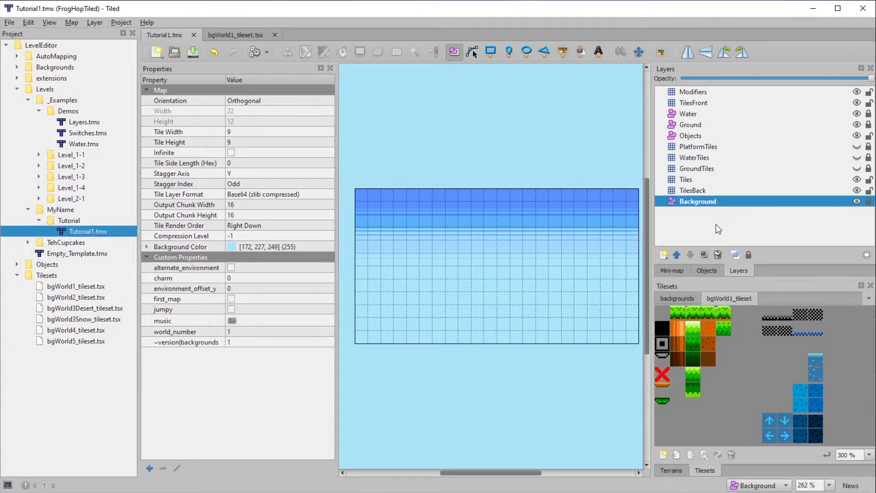
Step: Paint grass tiles on the Tiles layer down the map's left edge and across five cells of the bottom row
{"action": "left_click", "coordinate": [700, 179]}
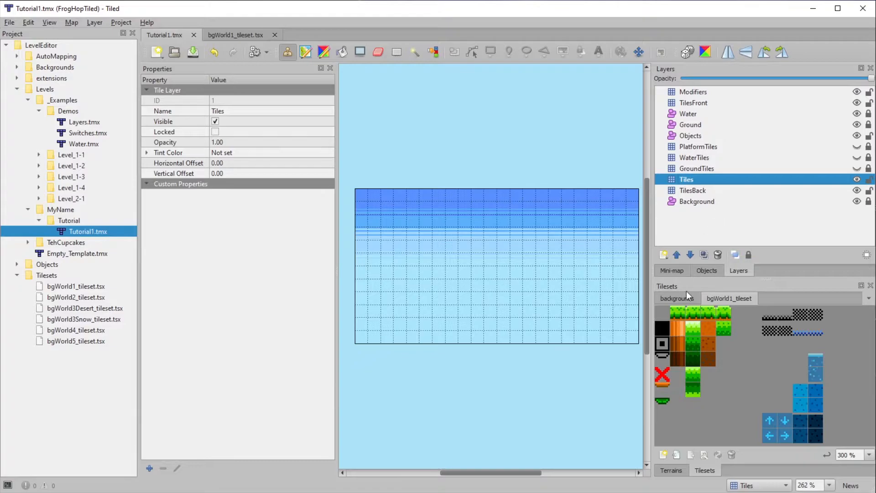
{"action": "left_click", "coordinate": [677, 314]}
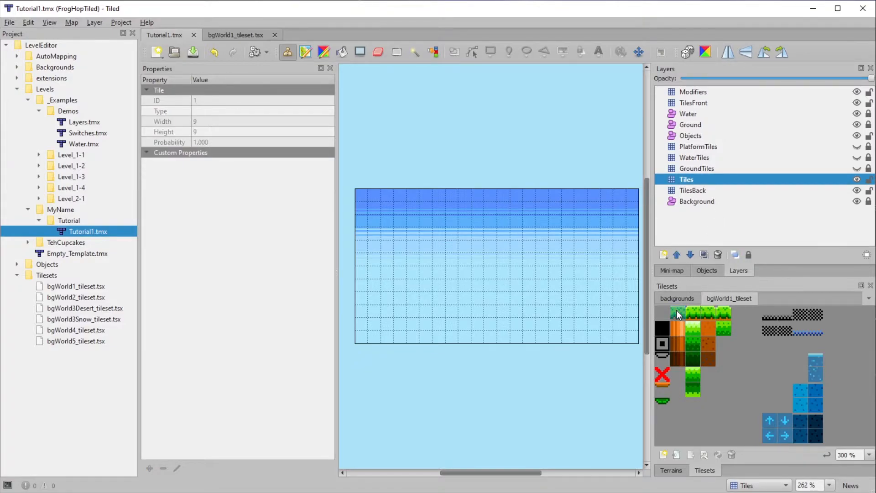
{"action": "mouse_move", "coordinate": [365, 196]}
{"action": "left_mouse_down"}
{"action": "mouse_move", "coordinate": [368, 337]}
{"action": "mouse_move", "coordinate": [411, 341]}
{"action": "left_mouse_up"}
Step: Fill the map's leftmost column with the plain orange dirt tile
{"action": "left_click", "coordinate": [708, 328]}
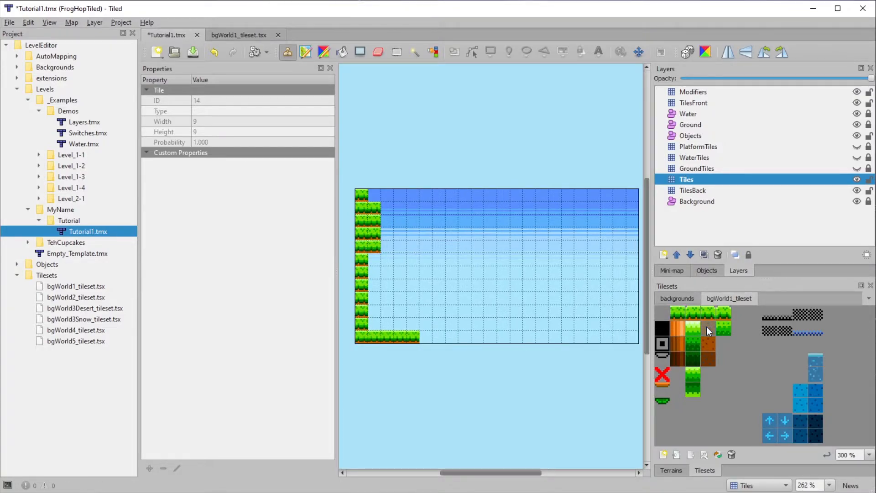
{"action": "left_click", "coordinate": [357, 325]}
{"action": "left_click_drag", "start_coordinate": [356, 329], "coordinate": [360, 297]}
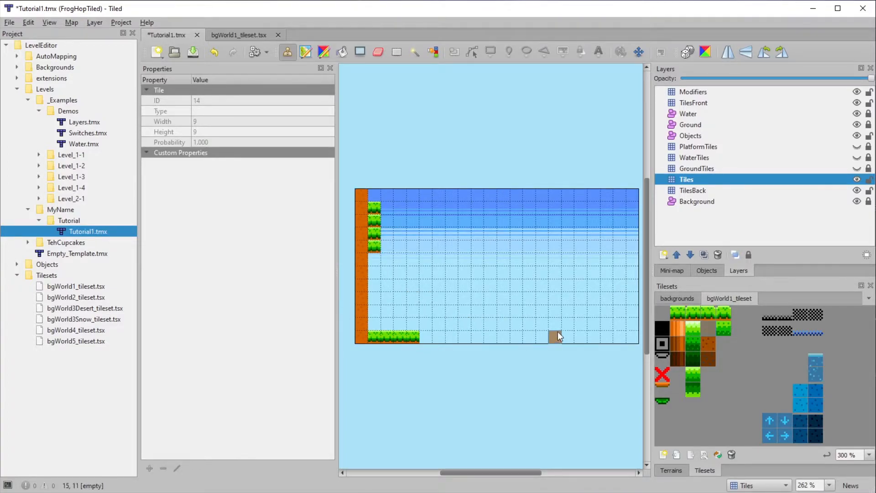
Step: Erase the four stray grass tiles beside the upper part of the dirt column
{"action": "left_click", "coordinate": [378, 52]}
{"action": "left_click_drag", "start_coordinate": [374, 208], "coordinate": [375, 225]}
{"action": "left_click", "coordinate": [377, 244]}
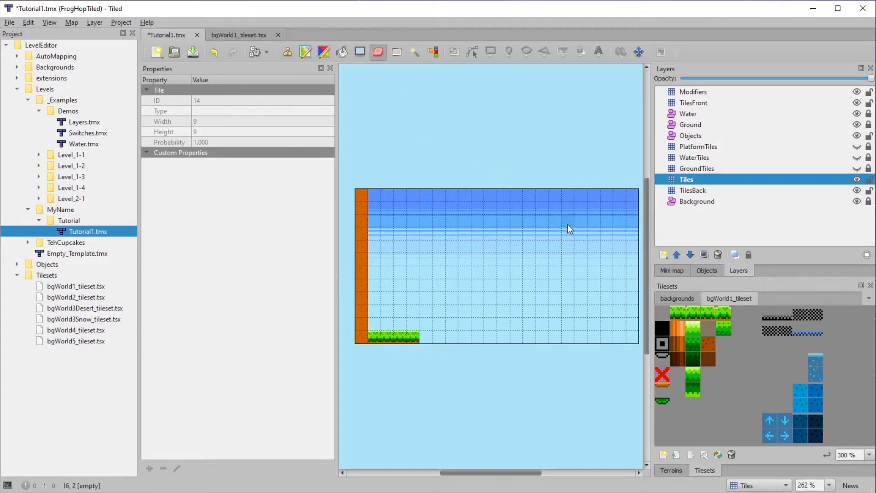
Step: Close bgWorld1_tileset.tsx and open Buddies.tsx from the project's Objects folder, enlarging its tiles to 300%
{"action": "left_click", "coordinate": [277, 35]}
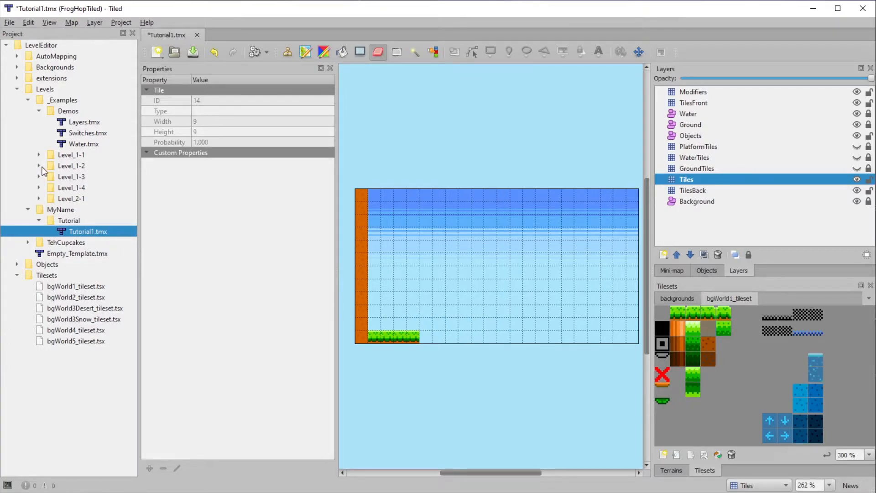
{"action": "left_click", "coordinate": [17, 264]}
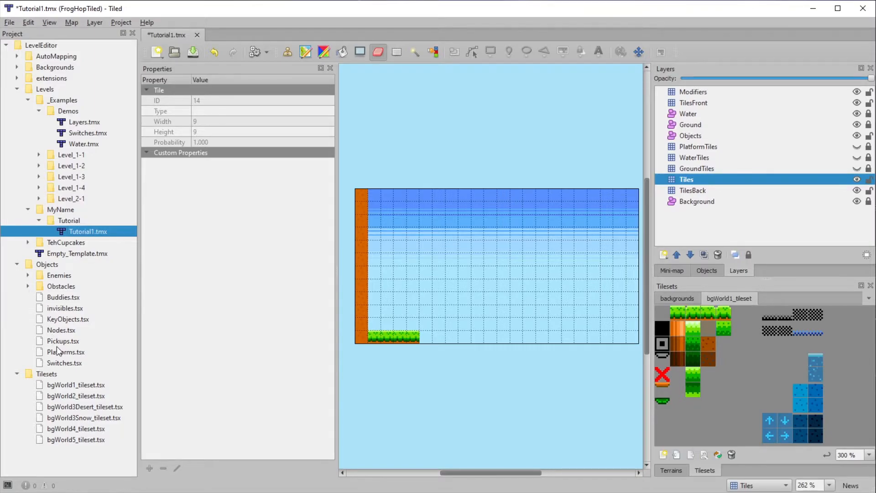
{"action": "double_click", "coordinate": [51, 297]}
{"action": "scroll", "coordinate": [327, 109], "scroll_direction": "up", "scroll_amount": 5, "text": "ctrl"}
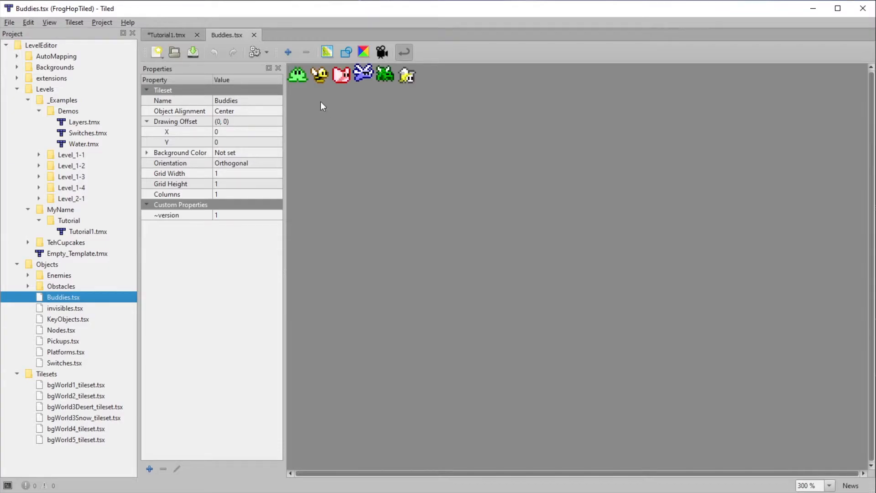
Step: Return to the Tutorial1 map and show its Buddies tiles at 300% zoom
{"action": "left_click", "coordinate": [178, 35]}
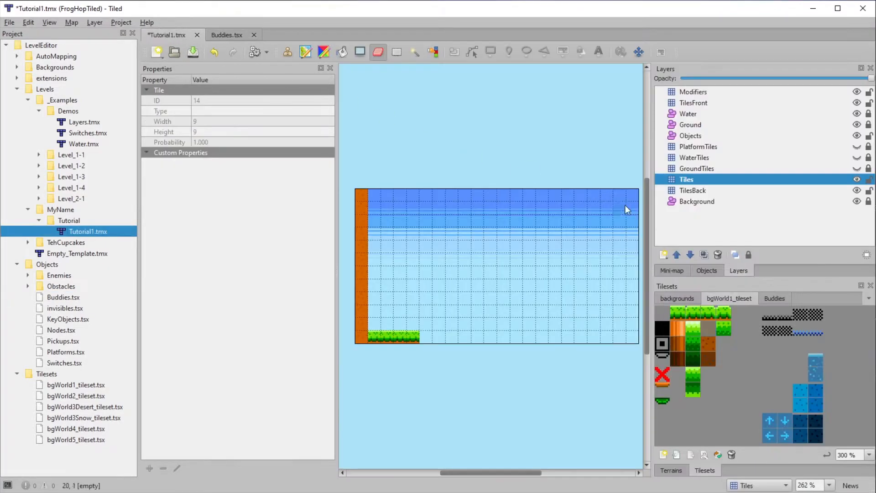
{"action": "left_click", "coordinate": [781, 298]}
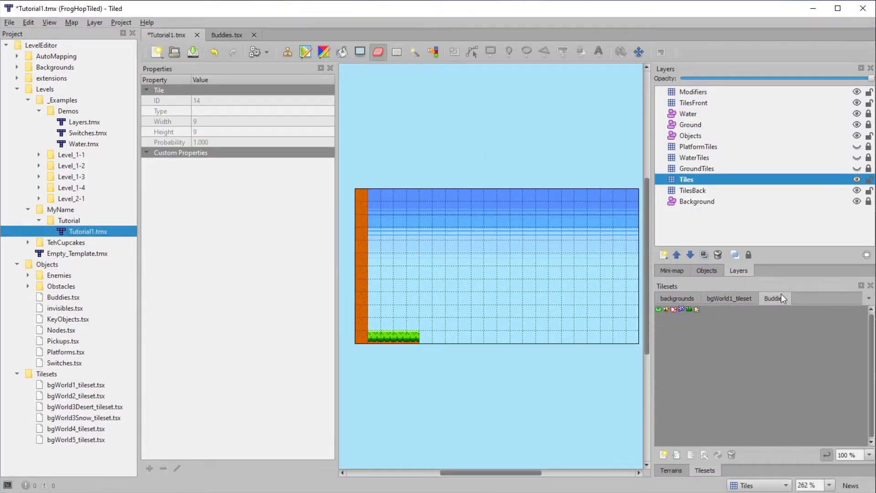
{"action": "scroll", "coordinate": [717, 312], "scroll_direction": "up", "scroll_amount": 3, "text": "ctrl"}
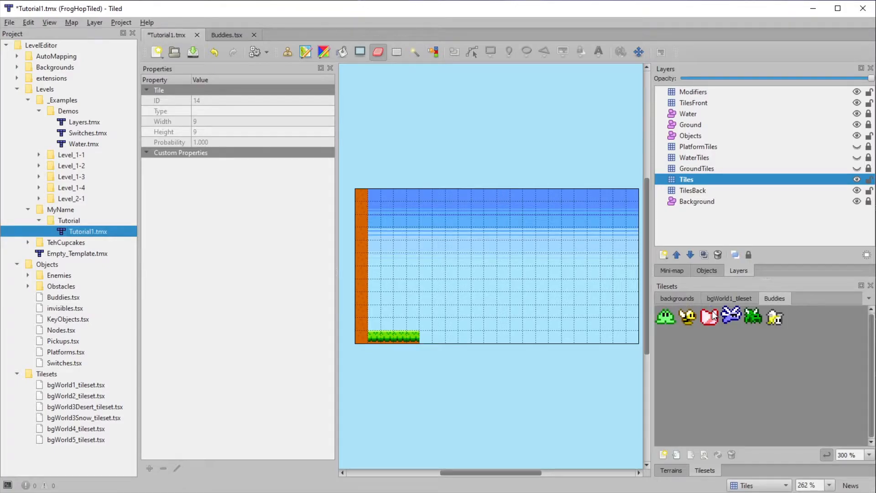
Step: Insert the green frog player as a tile object on the Objects layer at X 18, Y 90, just above the grass
{"action": "left_click", "coordinate": [667, 317]}
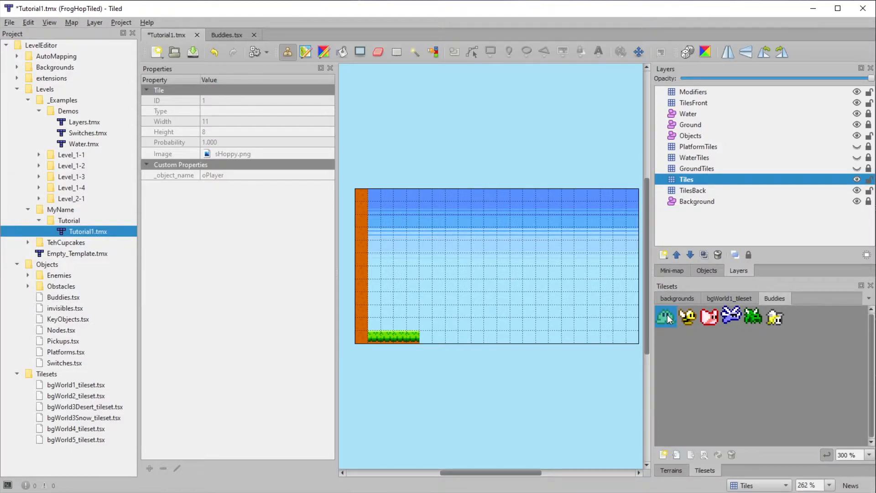
{"action": "left_click", "coordinate": [702, 135]}
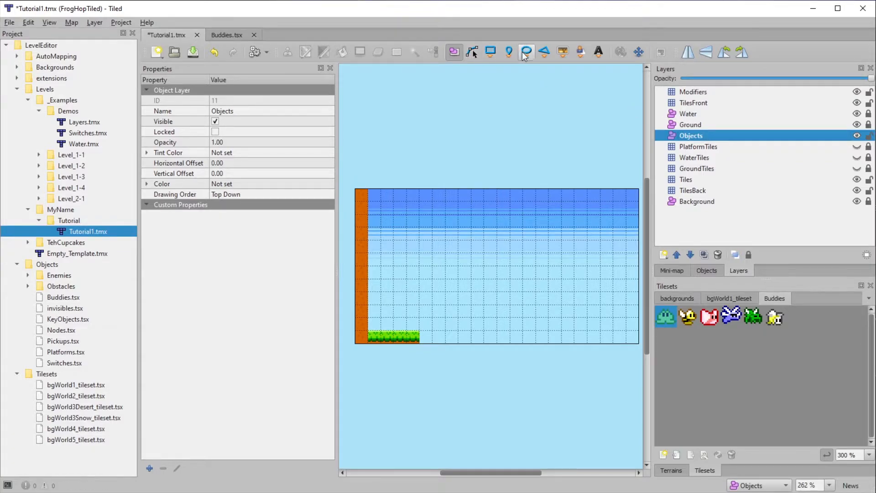
{"action": "left_click", "coordinate": [570, 51]}
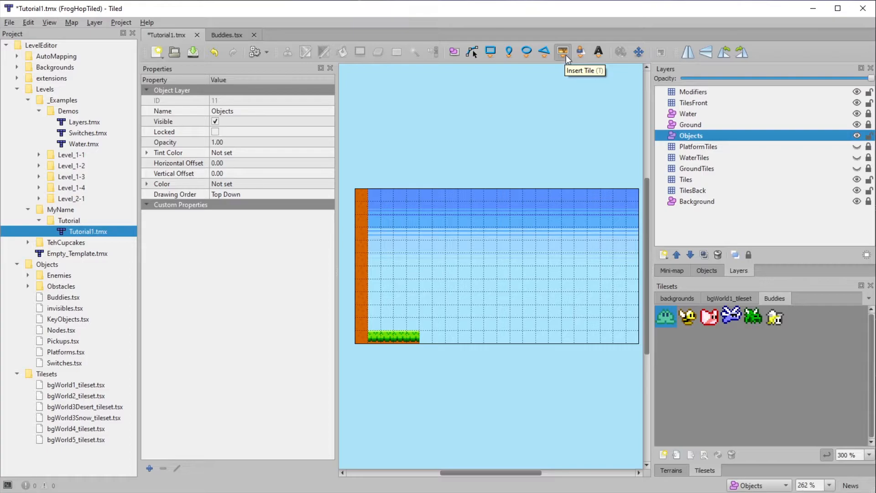
{"action": "left_click", "coordinate": [383, 317]}
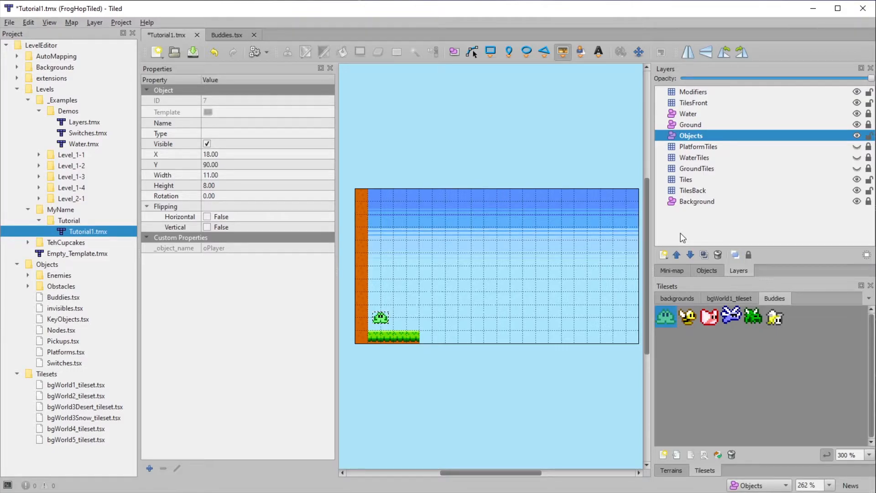
Step: Set object snapping to Snap to Grid
{"action": "left_click", "coordinate": [48, 22]}
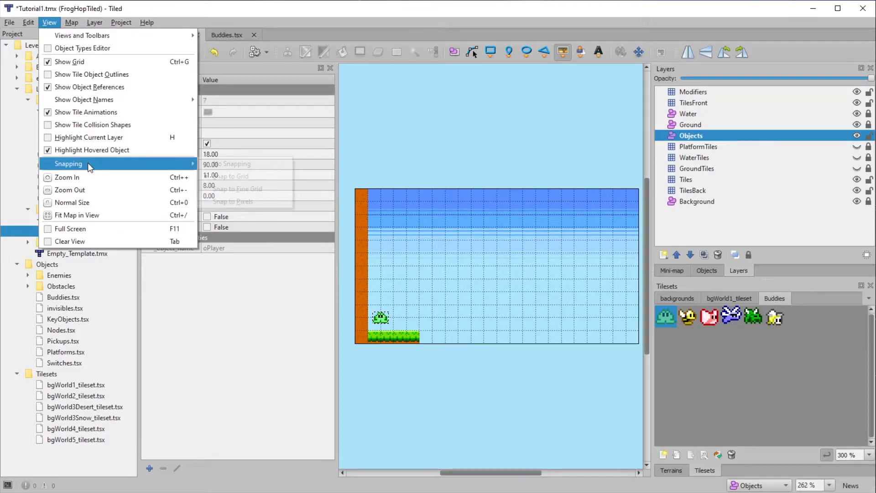
{"action": "mouse_move", "coordinate": [88, 163]}
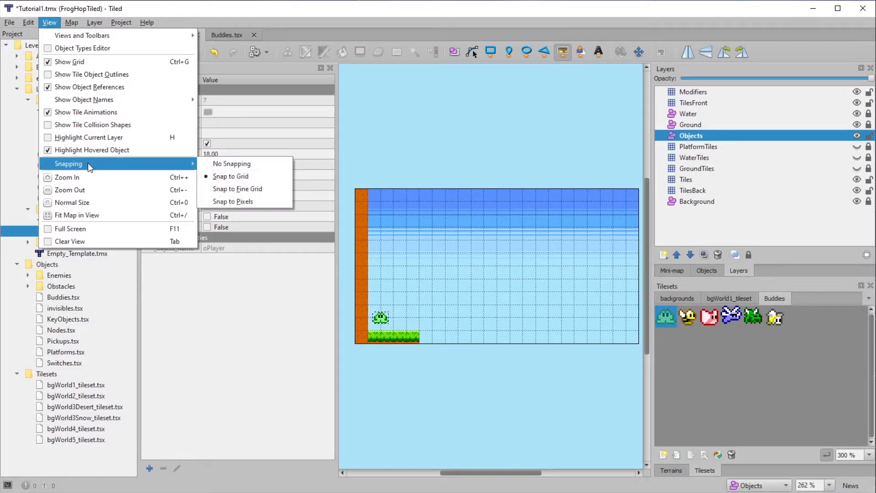
{"action": "left_click", "coordinate": [245, 178]}
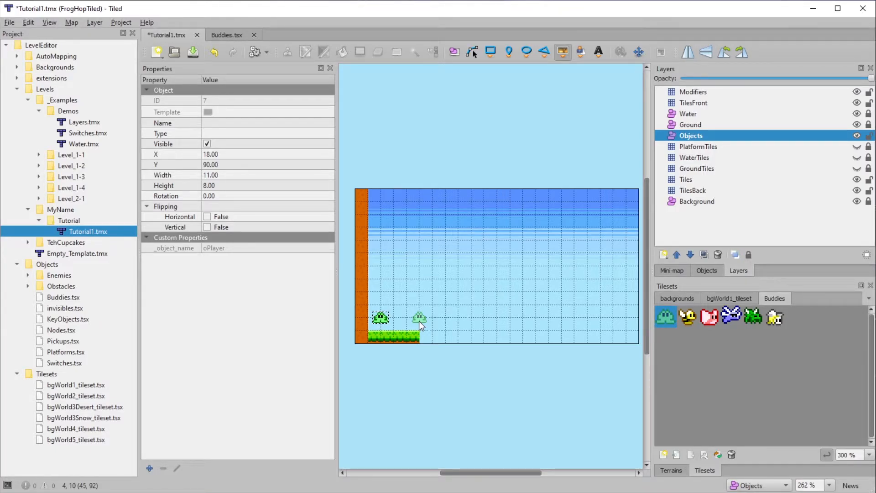
Step: Turn on AutoMap While Drawing, then leave tile insertion and deselect the frog
{"action": "left_click", "coordinate": [71, 23]}
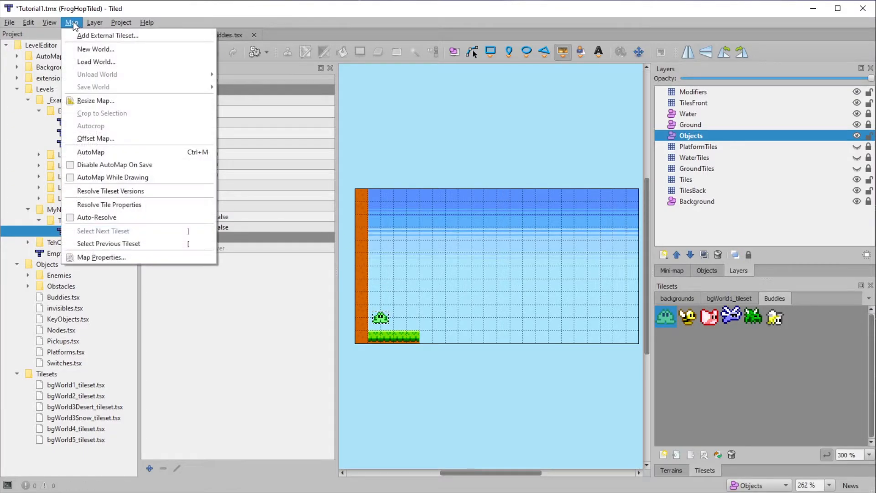
{"action": "left_click", "coordinate": [111, 179]}
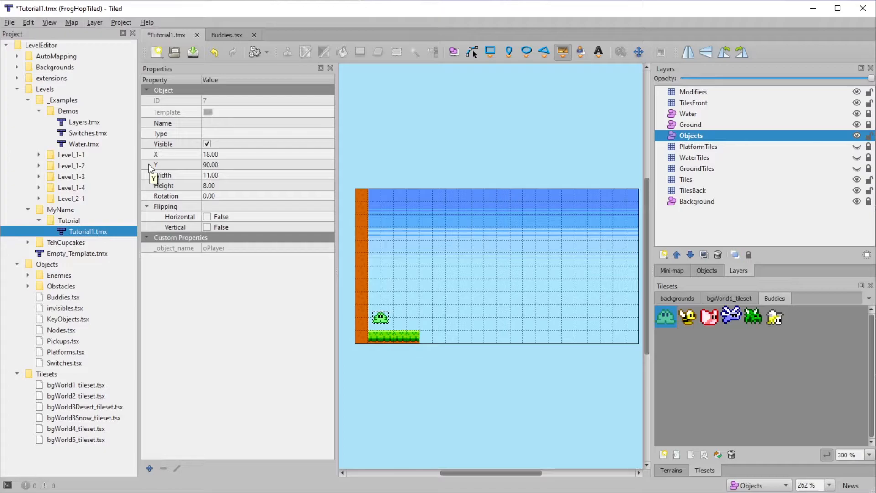
{"action": "left_click", "coordinate": [453, 54]}
{"action": "left_click", "coordinate": [478, 126]}
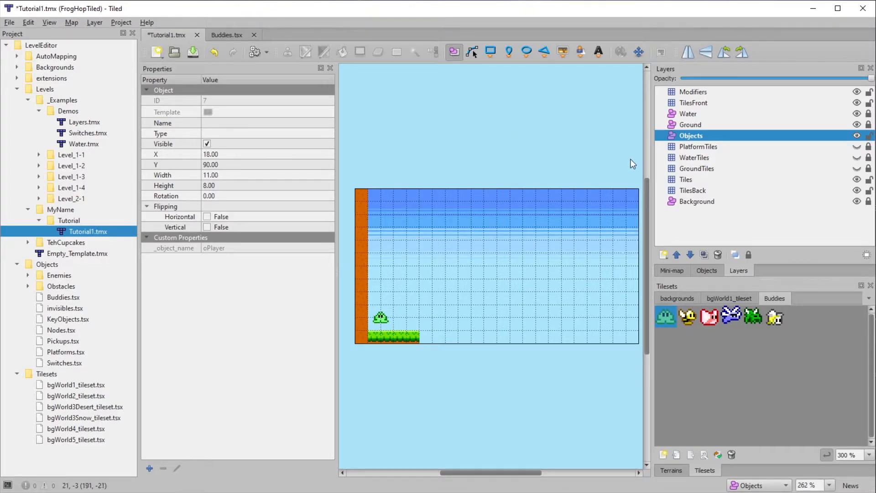
Step: Paint nine black checkered tiles (ID 7) from bgWorld1_tileset on the Tiles layer along the bottom row, right after the grass
{"action": "left_click", "coordinate": [700, 181]}
{"action": "left_click", "coordinate": [729, 299]}
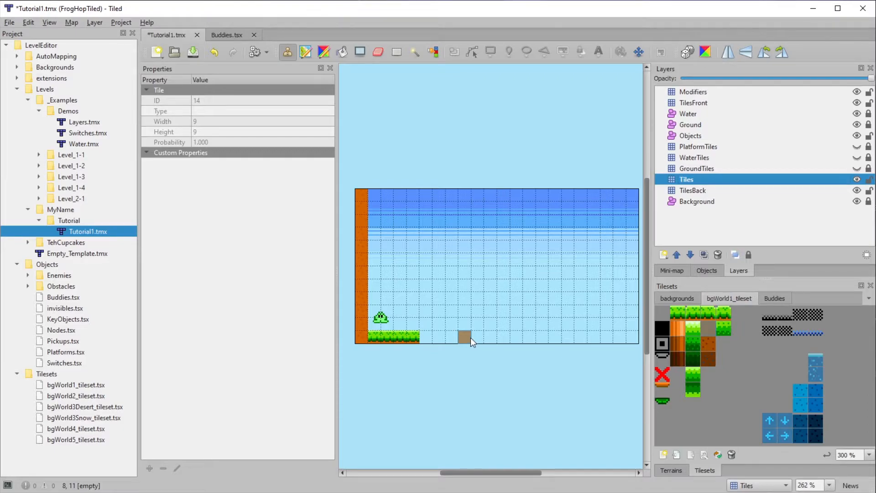
{"action": "left_click", "coordinate": [770, 318]}
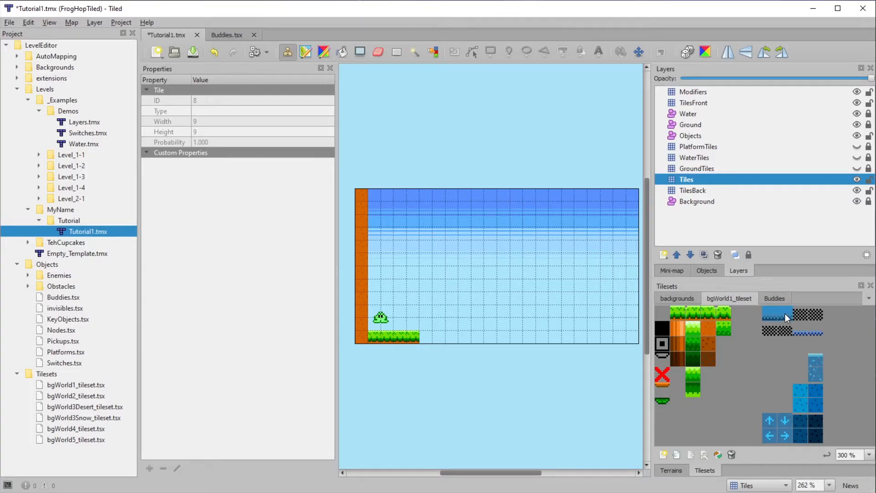
{"action": "left_click", "coordinate": [437, 334]}
{"action": "left_click_drag", "start_coordinate": [438, 337], "coordinate": [537, 340]}
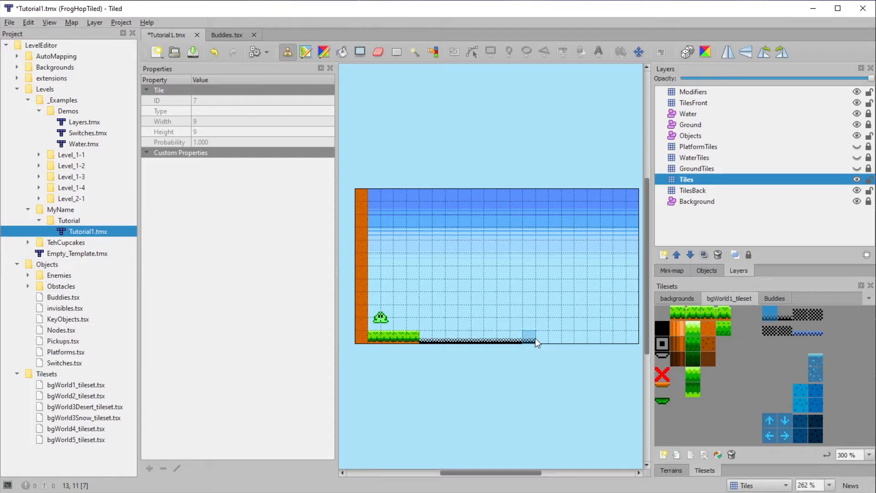
Step: Turn off AutoMap While Drawing and paint a second strip of nine checkered tiles two rows above the first
{"action": "left_click", "coordinate": [95, 22]}
{"action": "mouse_move", "coordinate": [71, 24]}
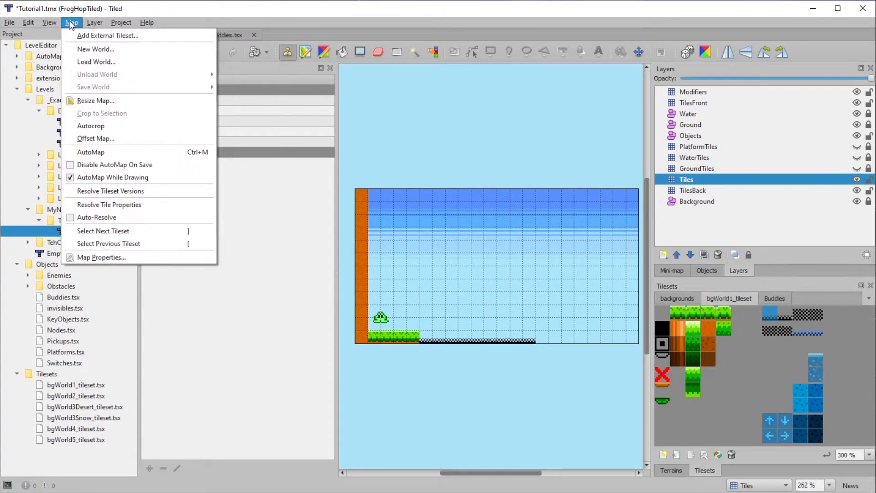
{"action": "left_click", "coordinate": [110, 177]}
{"action": "left_click_drag", "start_coordinate": [426, 315], "coordinate": [532, 320]}
{"action": "scroll", "coordinate": [514, 328], "scroll_direction": "up", "scroll_amount": 2}
{"action": "scroll", "coordinate": [514, 328], "scroll_direction": "down", "scroll_amount": 2}
{"action": "scroll", "coordinate": [473, 333], "scroll_direction": "up", "scroll_amount": 3, "text": "ctrl"}
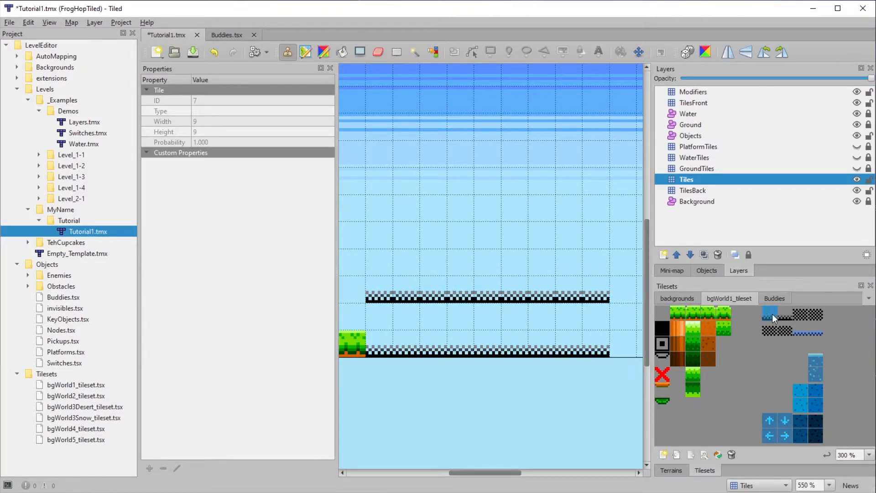
Step: Turn AutoMap While Drawing back on and erase the upper strip of checkered tiles
{"action": "left_click", "coordinate": [95, 22]}
{"action": "left_click", "coordinate": [128, 180]}
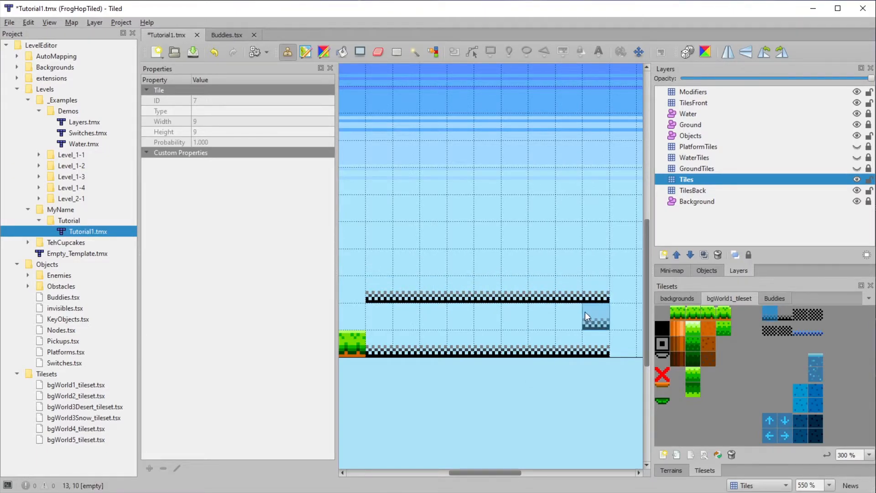
{"action": "scroll", "coordinate": [585, 311], "scroll_direction": "down", "scroll_amount": 1, "text": "ctrl"}
{"action": "key", "text": "e"}
{"action": "left_click_drag", "start_coordinate": [590, 302], "coordinate": [516, 298]}
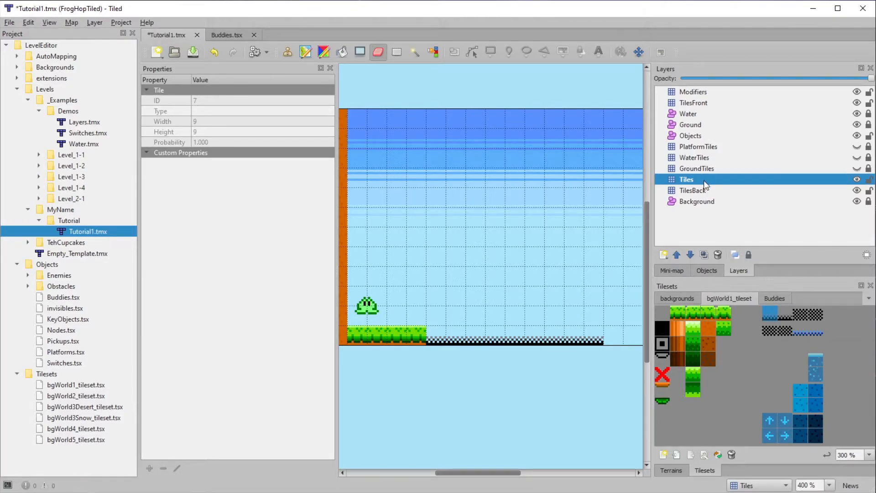
Step: Try to paint three dark brown dirt tiles (ID 36) on the Tiles layer over the middle of the checkered strip
{"action": "left_click", "coordinate": [697, 191]}
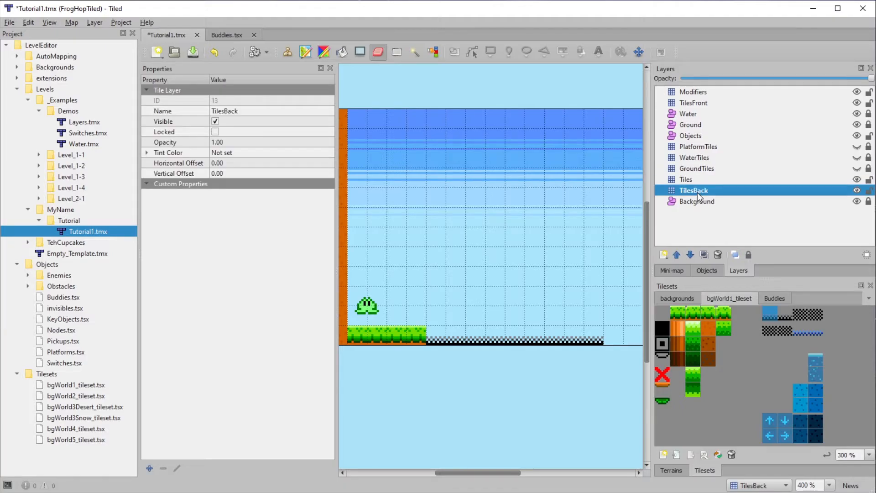
{"action": "left_click", "coordinate": [740, 106]}
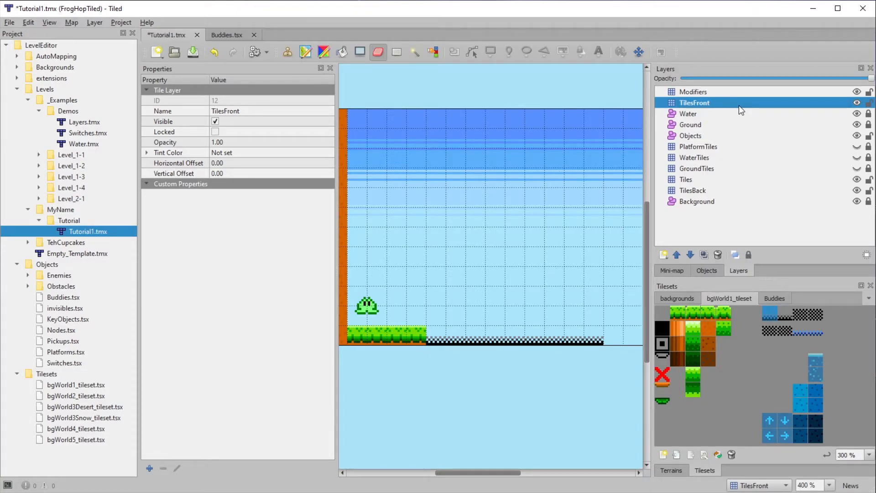
{"action": "left_click", "coordinate": [703, 180]}
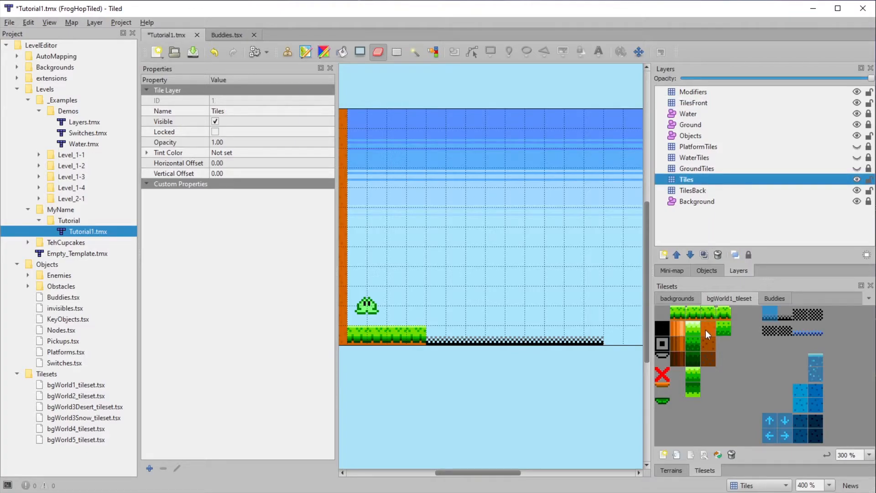
{"action": "left_click", "coordinate": [710, 358]}
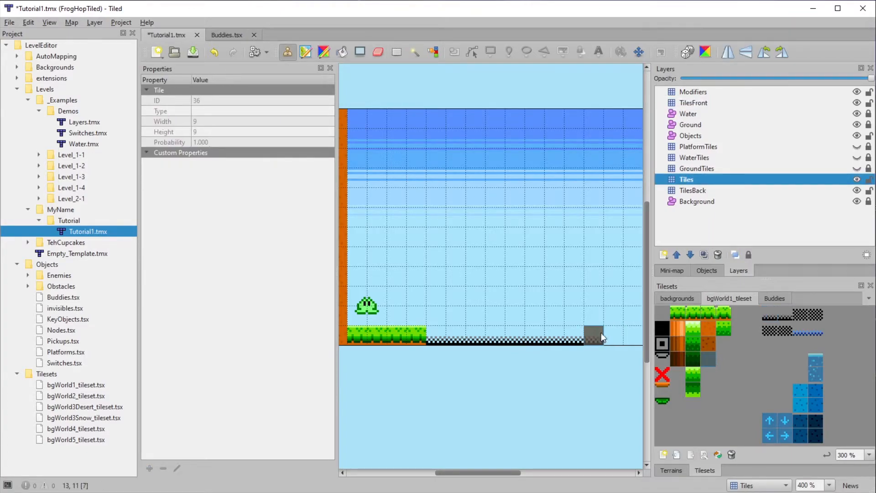
{"action": "left_click_drag", "start_coordinate": [530, 332], "coordinate": [513, 333]}
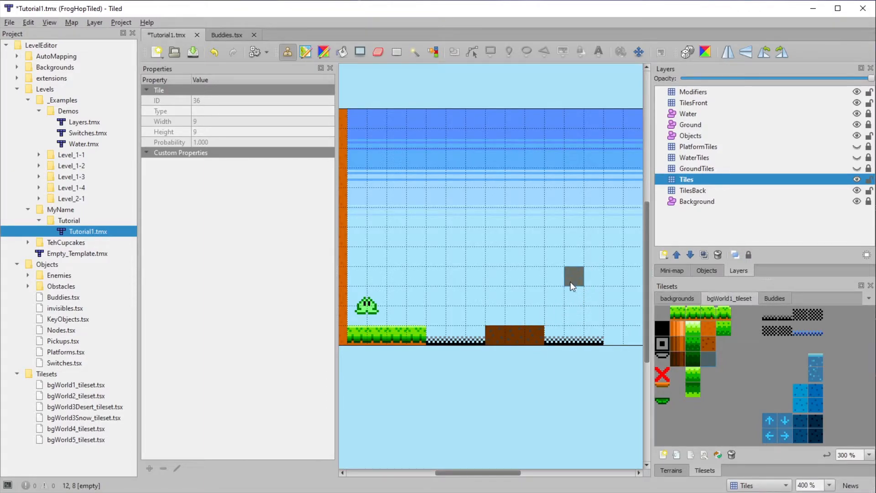
Step: Undo the dark brown dirt tiles and make TilesBack the active layer
{"action": "key", "text": "ctrl+z"}
{"action": "key", "text": "ctrl+z"}
{"action": "key", "text": "ctrl+z"}
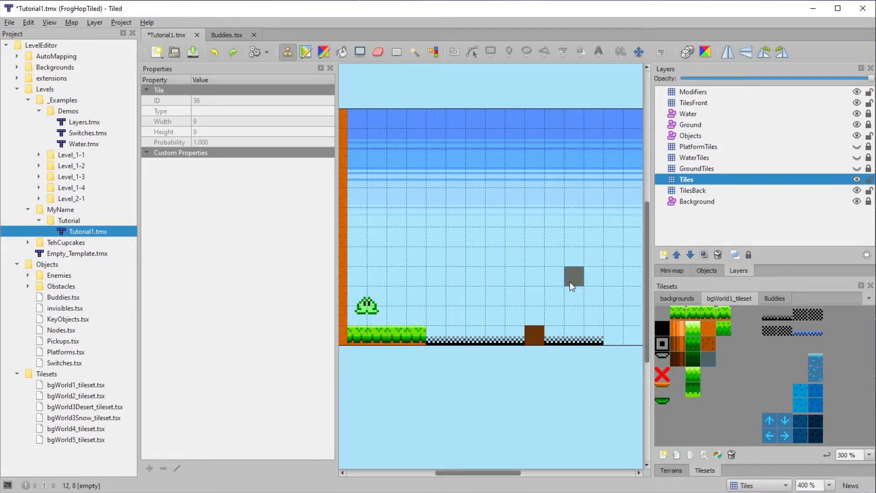
{"action": "left_click", "coordinate": [697, 189]}
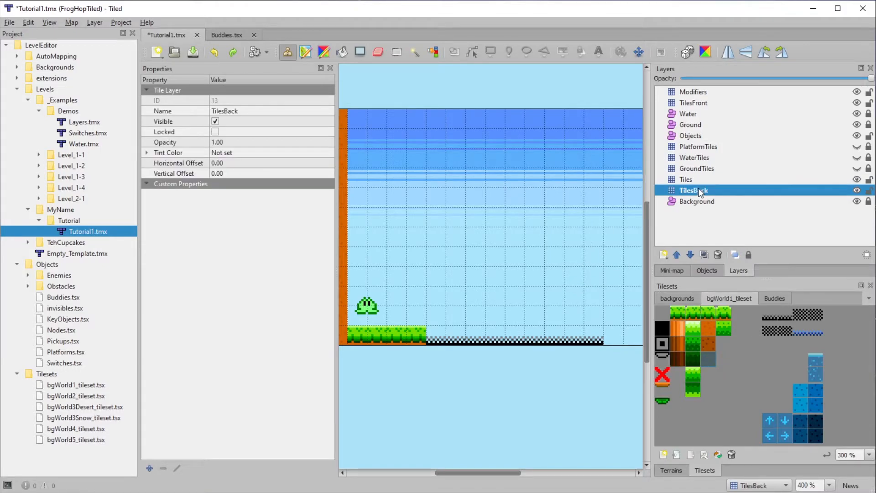
Step: Paint a block of dark brown dirt tiles, nine wide and three high, on TilesBack over the checkered strip and save the map
{"action": "mouse_move", "coordinate": [442, 333]}
{"action": "left_mouse_down"}
{"action": "mouse_move", "coordinate": [572, 329]}
{"action": "mouse_move", "coordinate": [493, 316]}
{"action": "left_mouse_up"}
{"action": "mouse_move", "coordinate": [435, 316]}
{"action": "left_mouse_down"}
{"action": "mouse_move", "coordinate": [511, 294]}
{"action": "mouse_move", "coordinate": [598, 294]}
{"action": "left_mouse_up"}
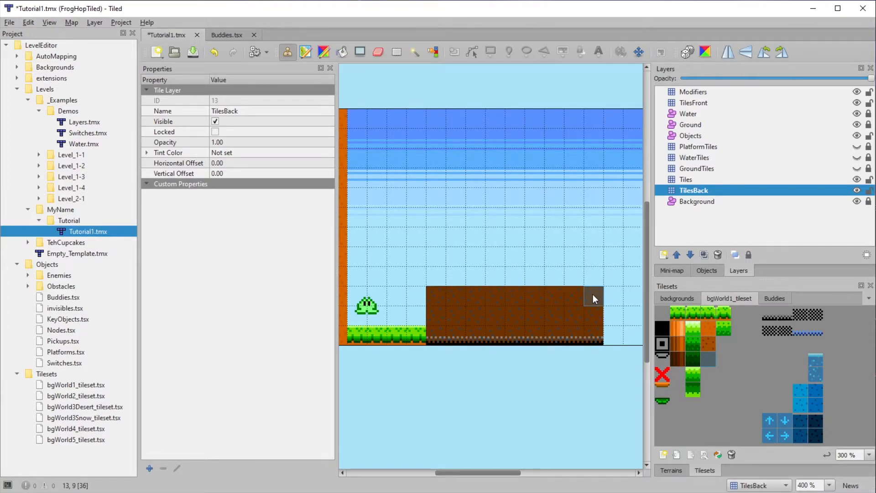
{"action": "left_click", "coordinate": [193, 52]}
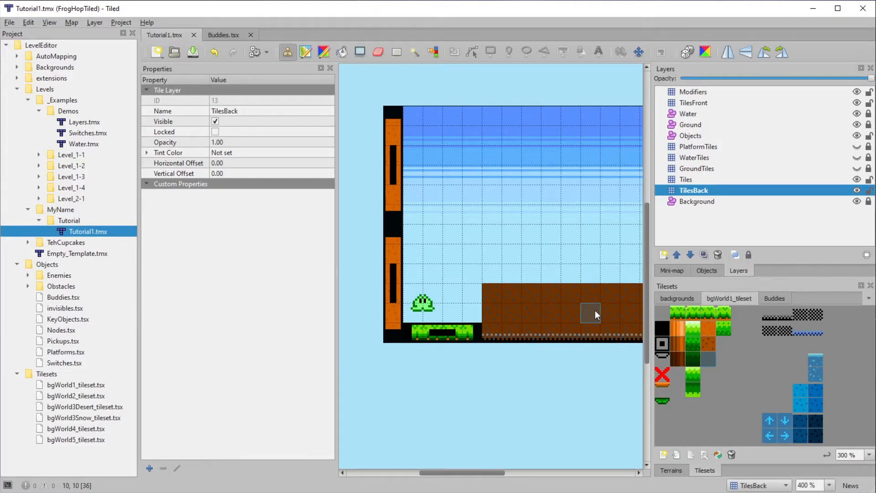
Step: Review the Tiles, TilesBack and TilesFront layers by making each one active in turn, ending on TilesBack
{"action": "left_click", "coordinate": [692, 179]}
{"action": "left_click", "coordinate": [704, 190]}
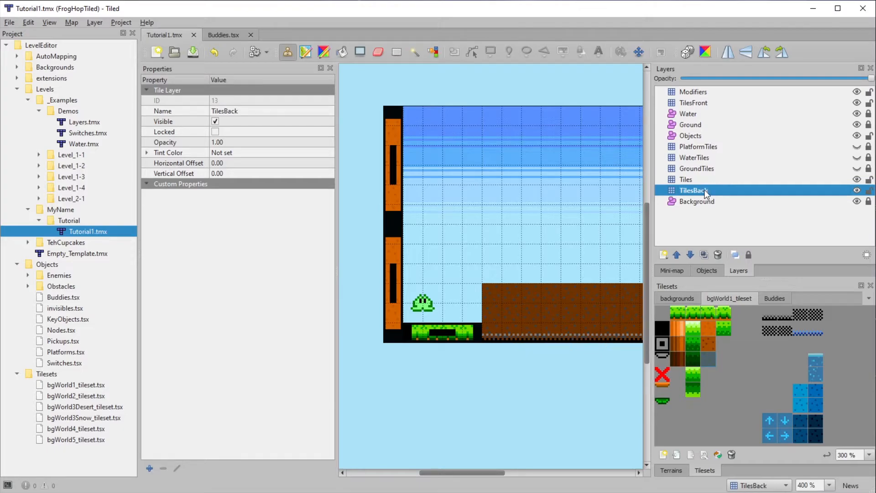
{"action": "left_click", "coordinate": [714, 112]}
{"action": "left_click", "coordinate": [716, 104]}
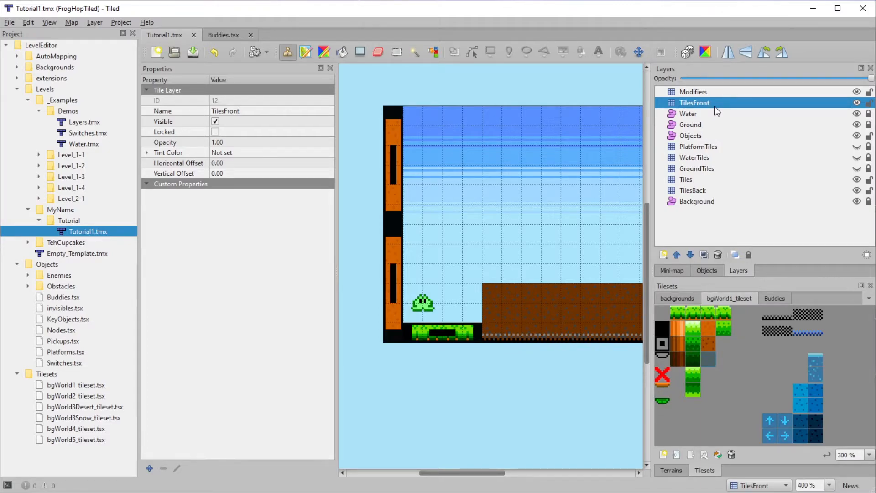
{"action": "left_click", "coordinate": [720, 168]}
{"action": "left_click", "coordinate": [705, 180]}
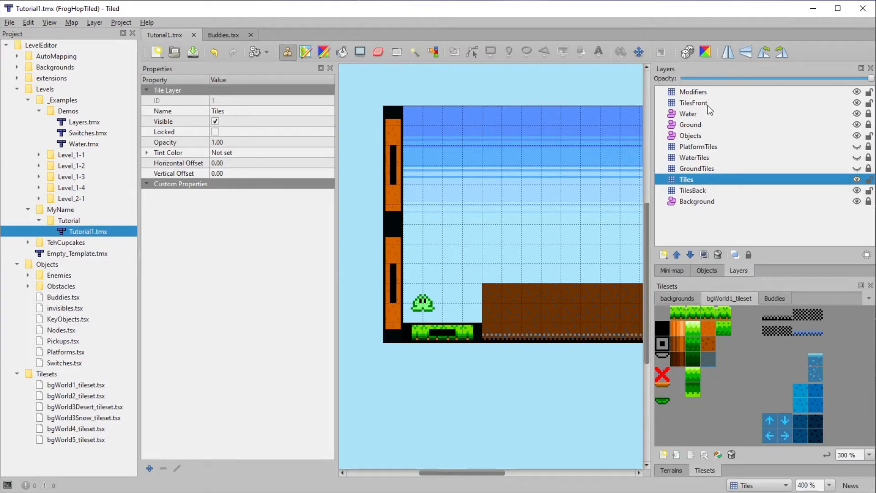
{"action": "left_click", "coordinate": [708, 105]}
{"action": "left_click", "coordinate": [707, 191]}
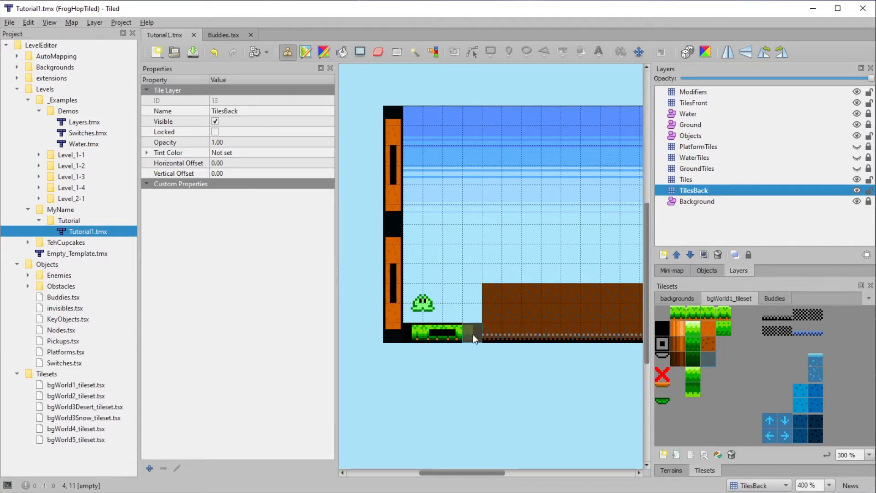
Step: Toggle the visibility of the Ground layer to compare the map with and without its overlay, leaving the layer hidden
{"action": "left_click", "coordinate": [803, 123]}
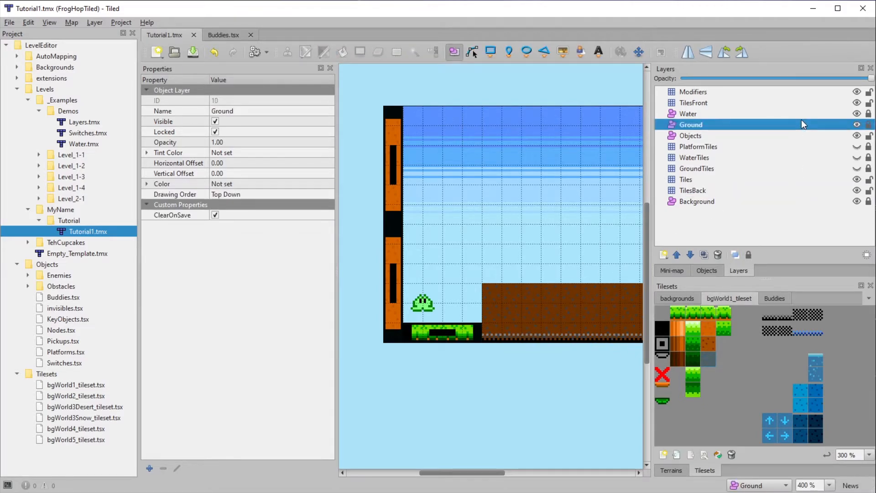
{"action": "left_click", "coordinate": [856, 124]}
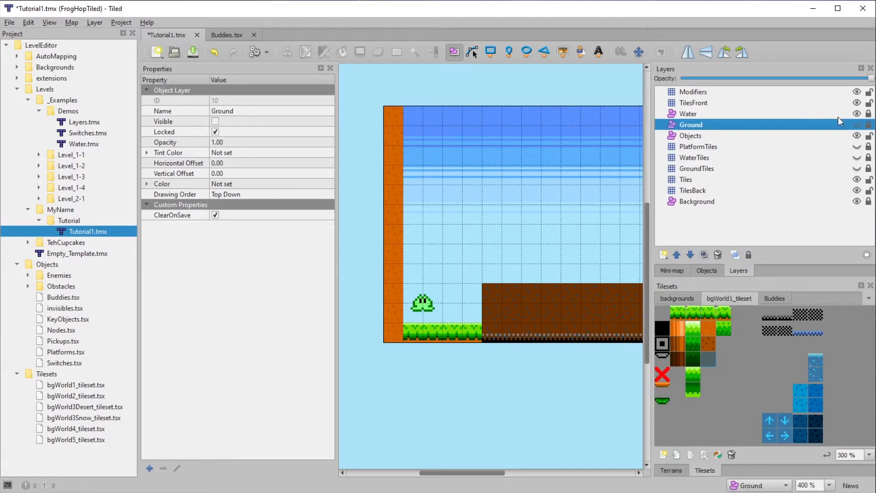
{"action": "left_click", "coordinate": [857, 125]}
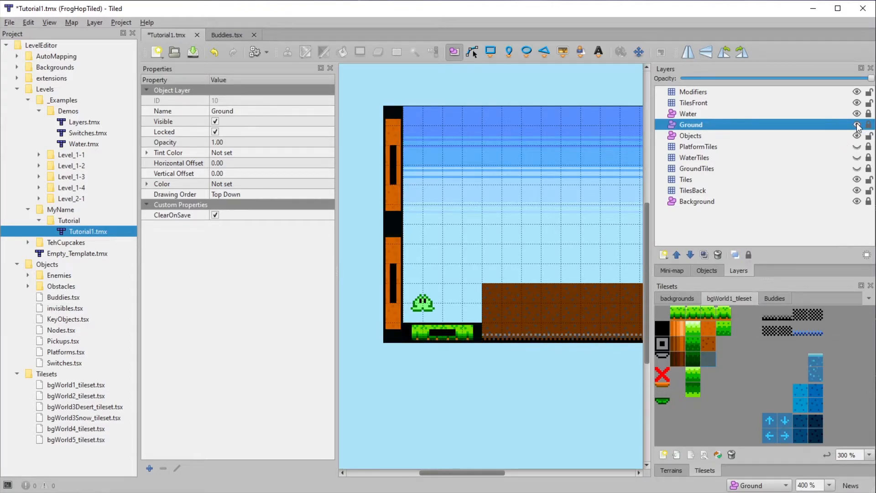
{"action": "left_click", "coordinate": [856, 125]}
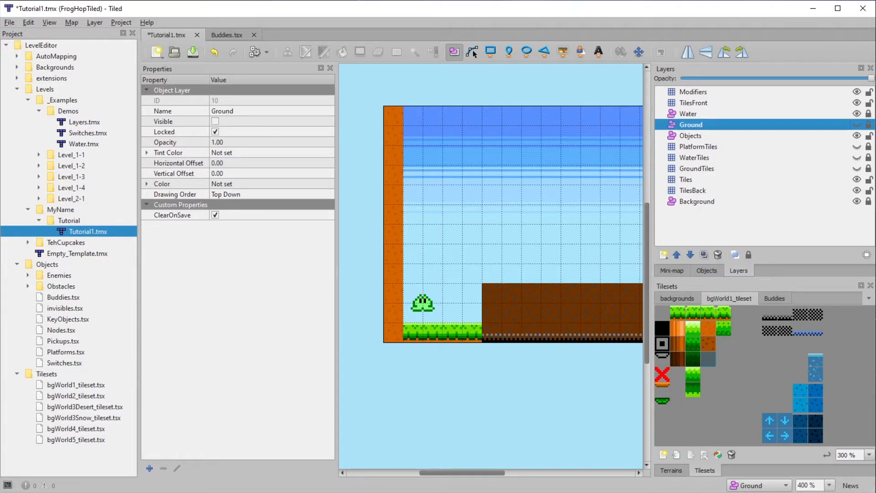
Step: Show the Ground layer, place one red X tile (ID 44) on the Modifiers layer over the orange wall's lower part, and save
{"action": "left_click", "coordinate": [744, 91]}
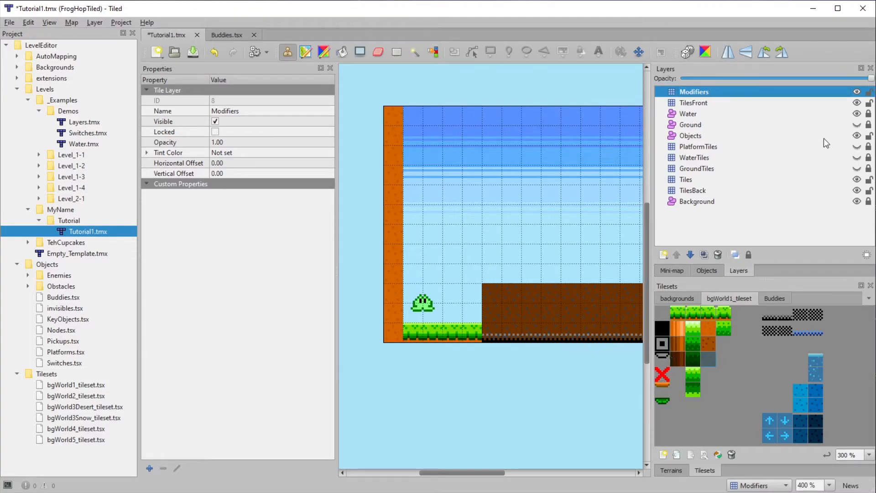
{"action": "left_click", "coordinate": [857, 125]}
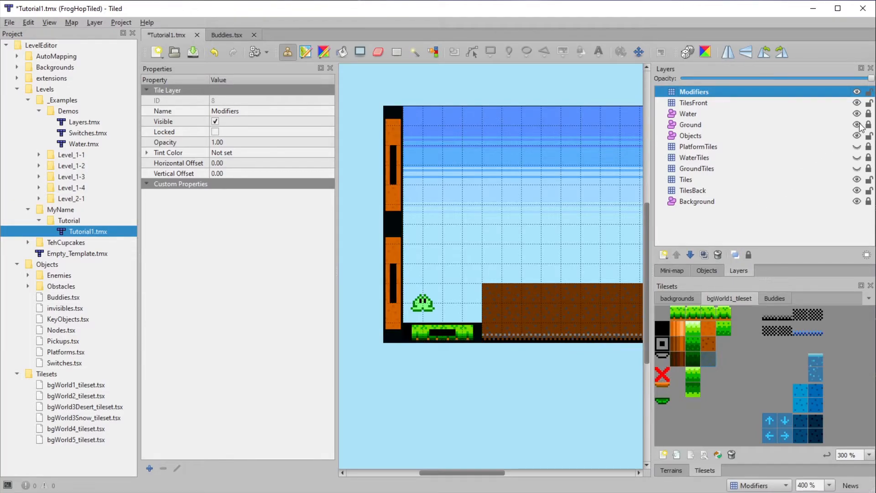
{"action": "left_click", "coordinate": [663, 375]}
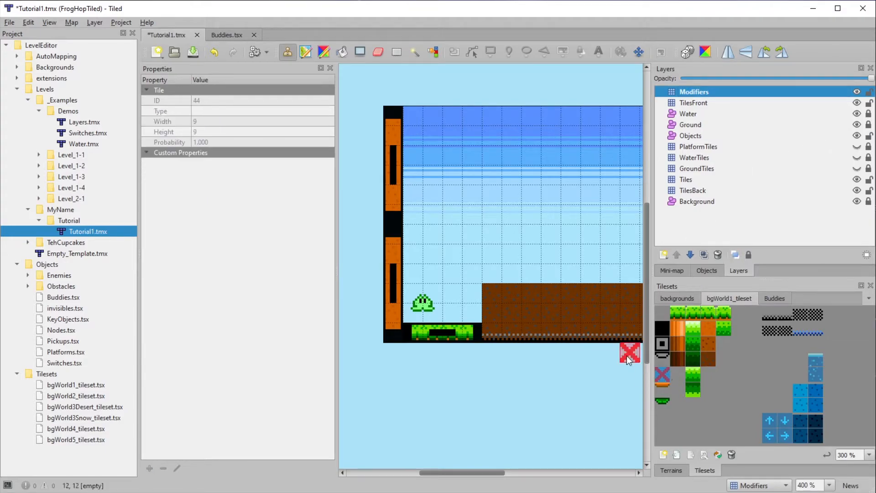
{"action": "left_click", "coordinate": [401, 275]}
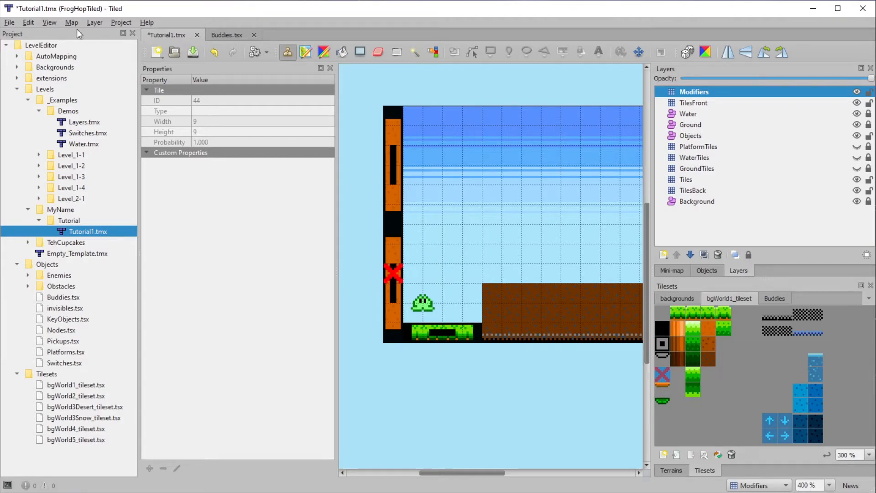
{"action": "left_click", "coordinate": [191, 53]}
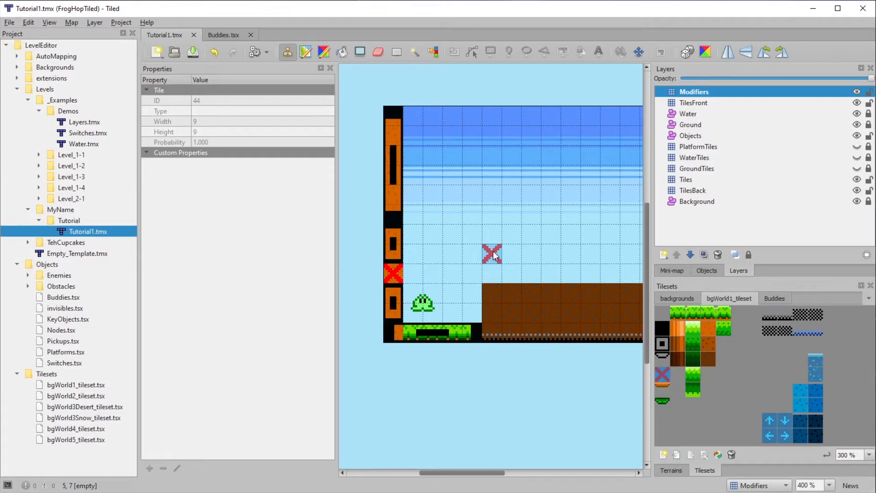
Step: Paint a pool of water tiles (ID 54), five wide and two high, on the Tiles layer directly right of the dirt block
{"action": "left_click", "coordinate": [812, 374]}
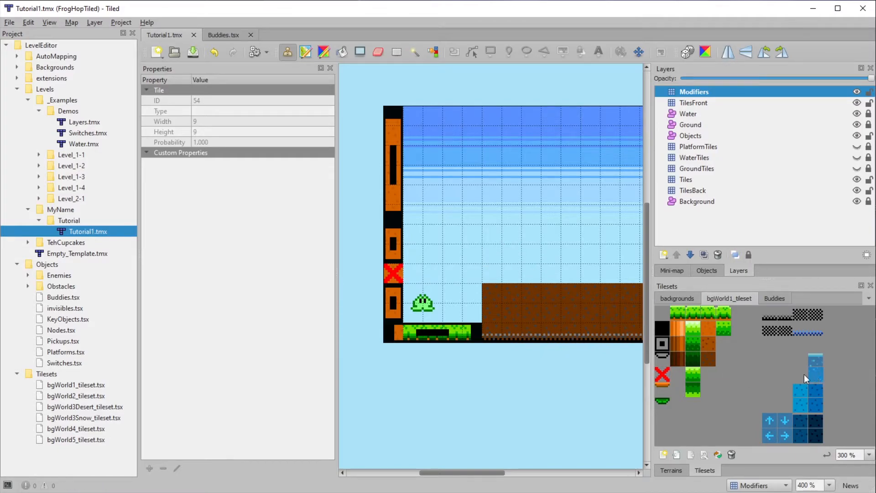
{"action": "left_click", "coordinate": [696, 183]}
{"action": "middle_click_drag", "start_coordinate": [581, 276], "coordinate": [401, 257]}
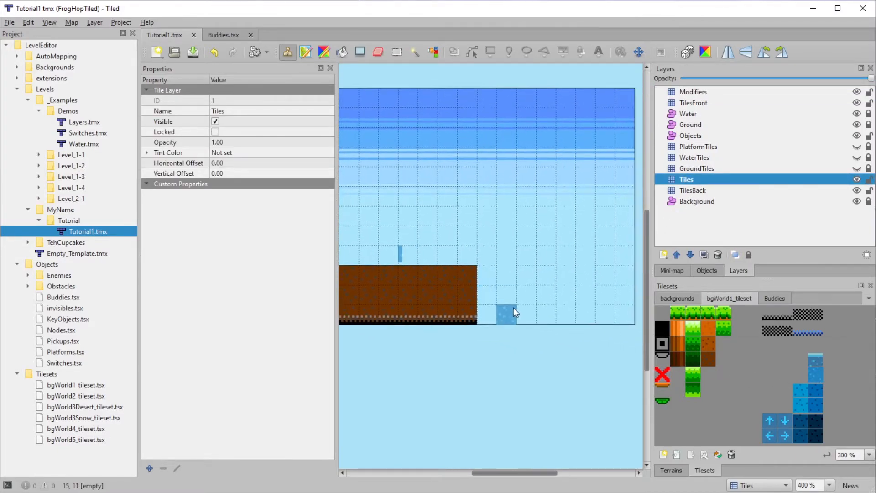
{"action": "left_click_drag", "start_coordinate": [493, 310], "coordinate": [547, 317]}
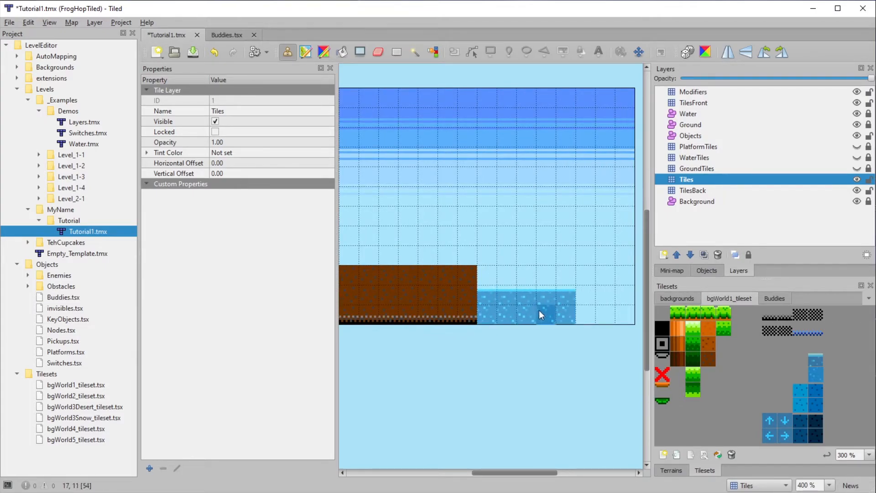
Step: Place two right-arrow tiles (ID 96) on the Modifiers layer in the pool's bottom row, second and third columns, and save the map
{"action": "left_click", "coordinate": [713, 92]}
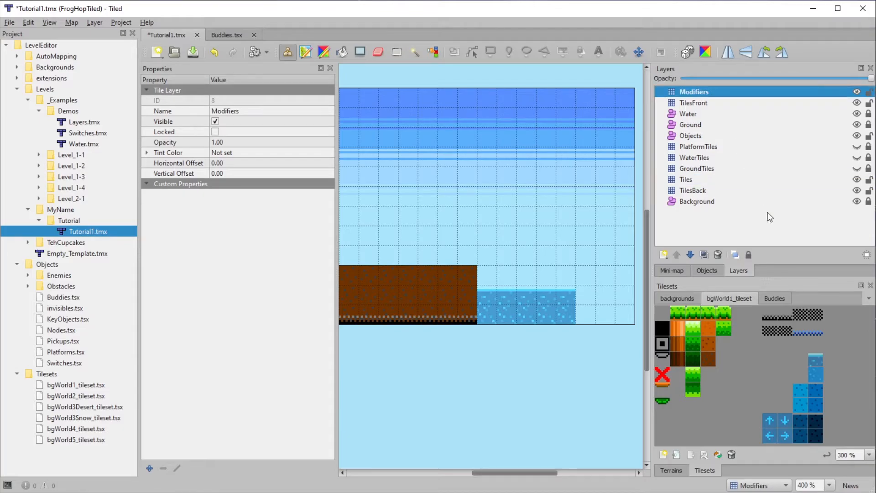
{"action": "left_click", "coordinate": [778, 435]}
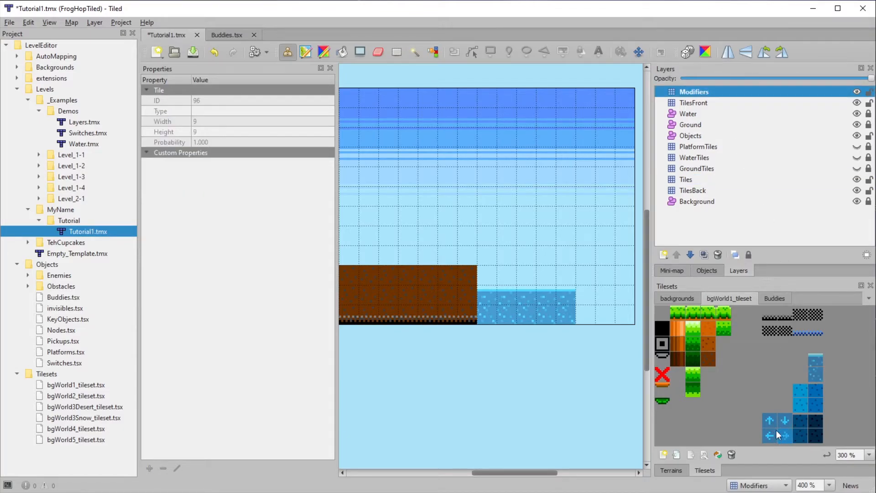
{"action": "left_click", "coordinate": [526, 316]}
{"action": "left_click", "coordinate": [511, 315]}
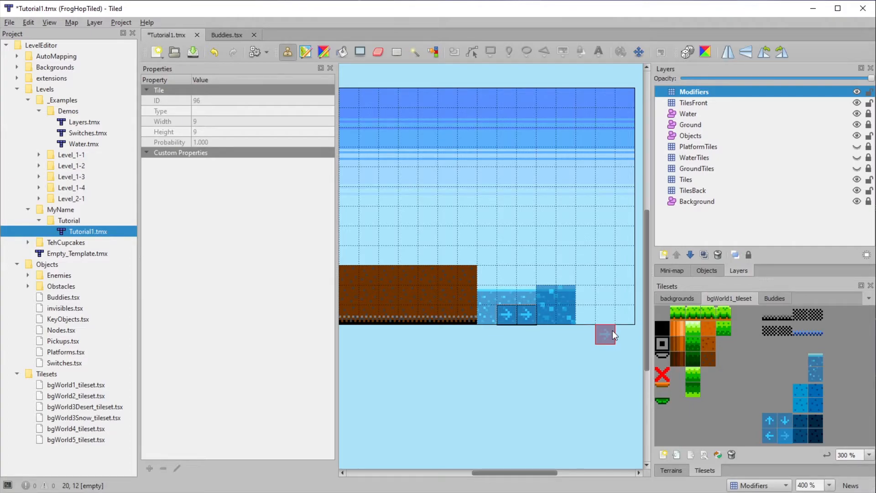
{"action": "key", "text": "ctrl+s"}
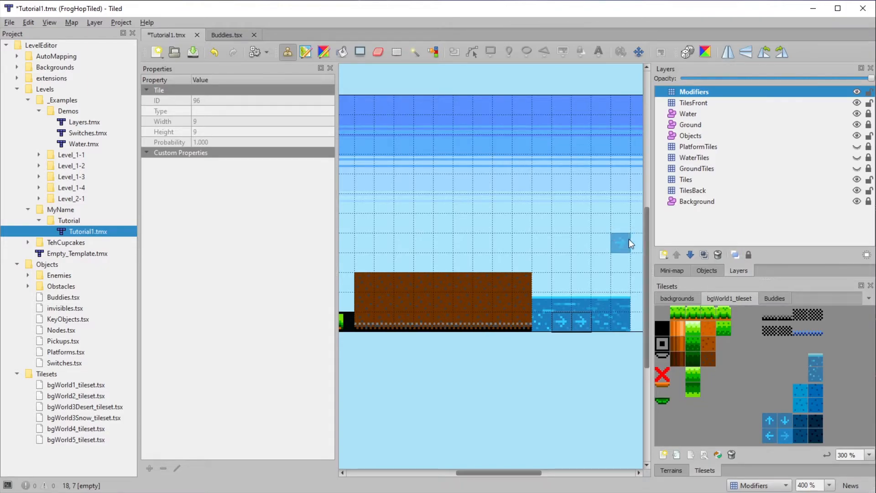
Step: Paint a floating block of right-arrow tiles, three wide and two high, on the Tiles layer above the pool and save the map
{"action": "left_click", "coordinate": [687, 179]}
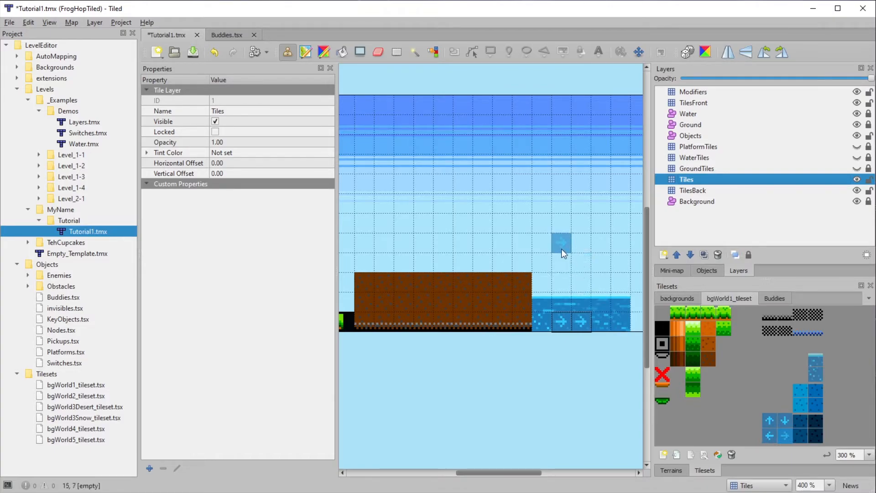
{"action": "left_click_drag", "start_coordinate": [561, 248], "coordinate": [601, 248]}
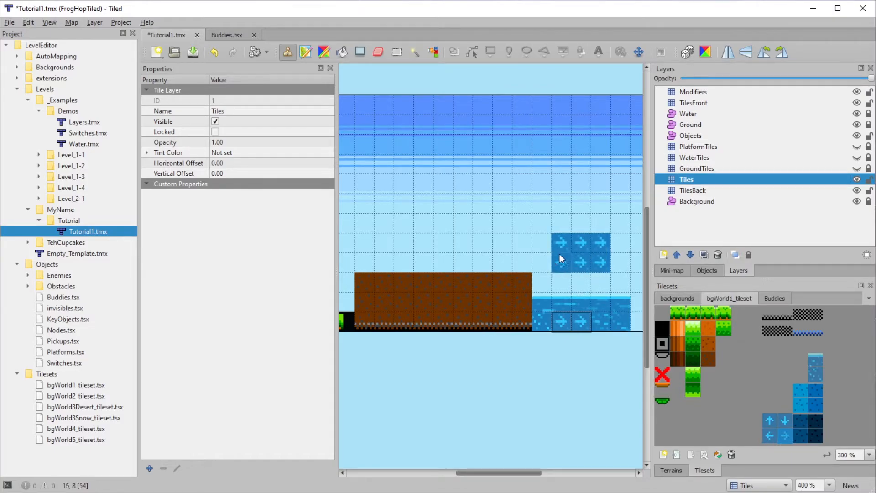
{"action": "key", "text": "ctrl+s"}
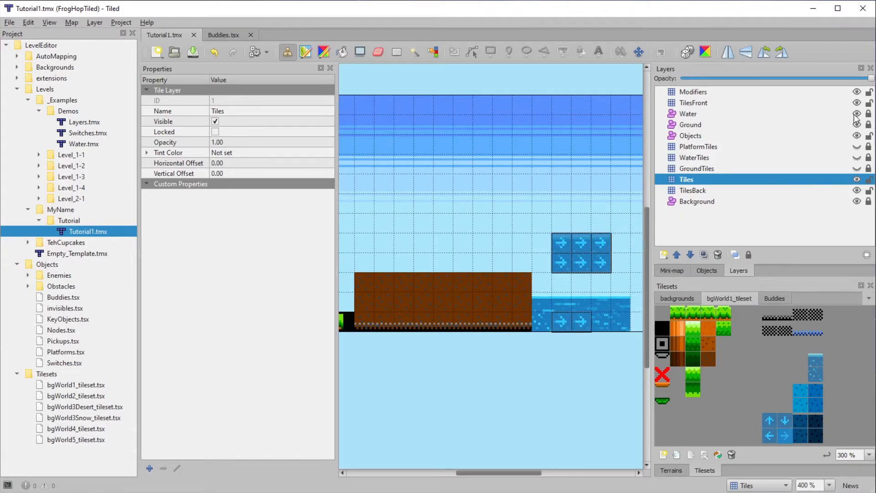
Step: Toggle the visibility of the Modifiers and Tiles layers to examine which tiles lie beneath the arrows
{"action": "left_click", "coordinate": [856, 91]}
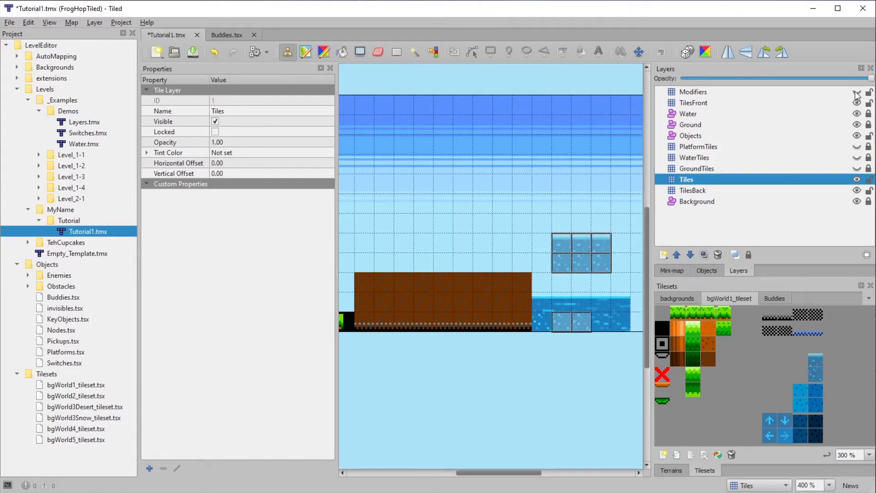
{"action": "left_click", "coordinate": [857, 93]}
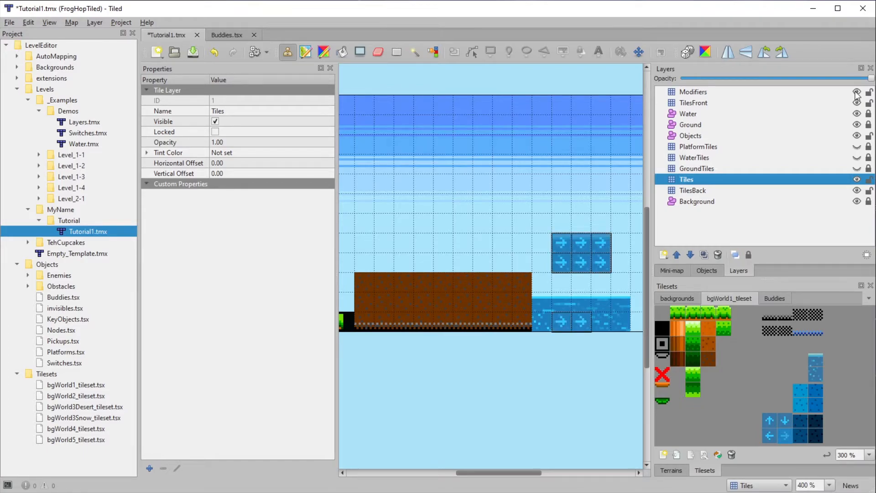
{"action": "left_click", "coordinate": [857, 92]}
{"action": "left_click", "coordinate": [857, 179]}
{"action": "left_click", "coordinate": [857, 180]}
{"action": "left_click", "coordinate": [817, 375]}
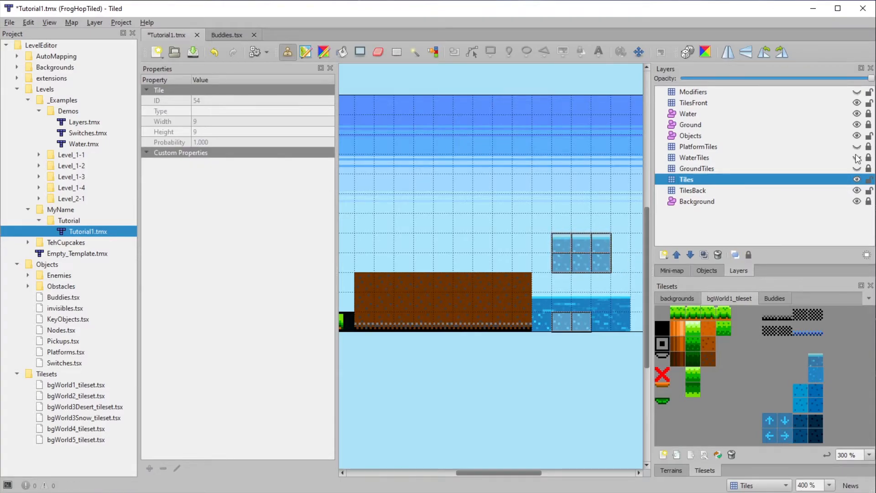
{"action": "left_click", "coordinate": [857, 92]}
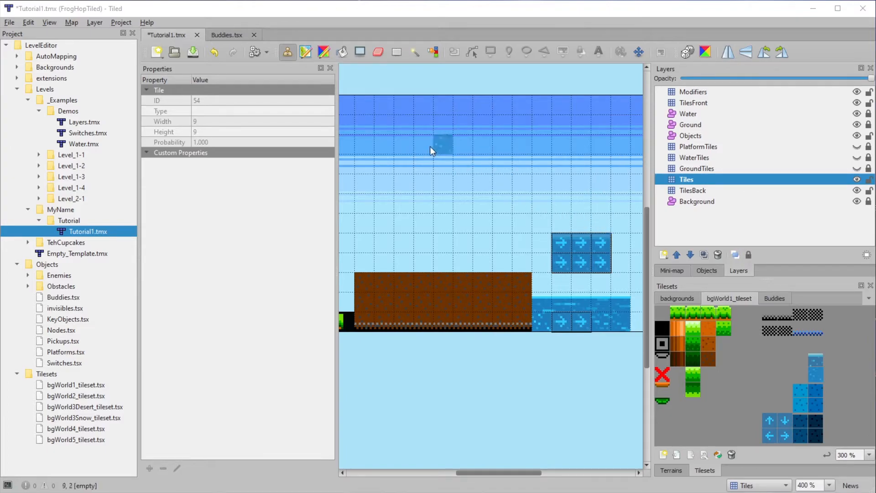
Step: Erase the floating three-by-two arrow block above the pool from the Tiles and Modifiers layers and save the map
{"action": "left_click", "coordinate": [377, 59]}
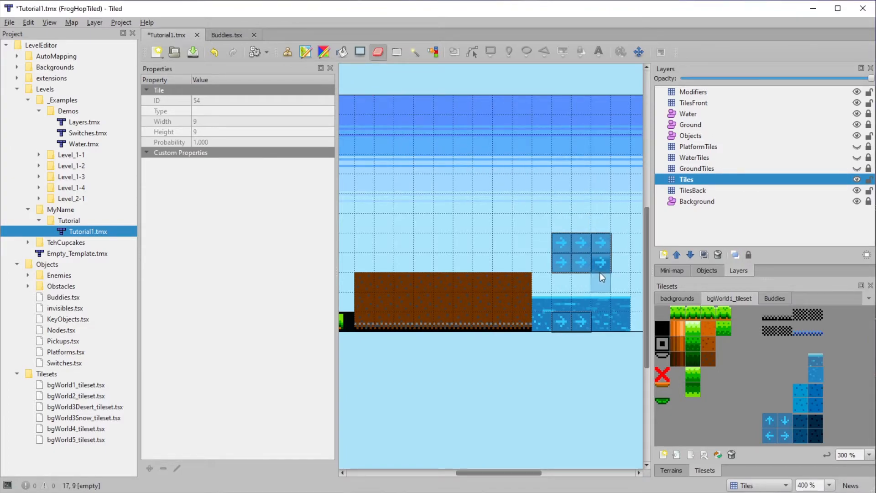
{"action": "left_click", "coordinate": [711, 93]}
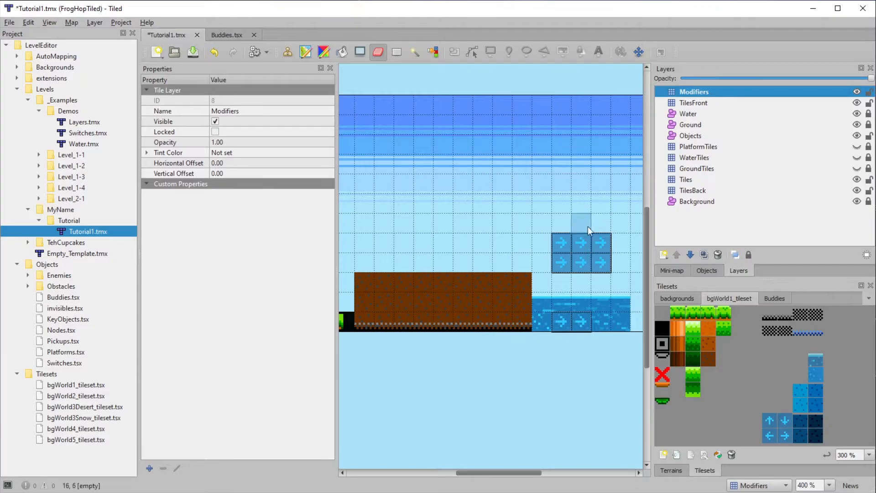
{"action": "mouse_move", "coordinate": [599, 248]}
{"action": "left_mouse_down"}
{"action": "mouse_move", "coordinate": [561, 244]}
{"action": "mouse_move", "coordinate": [620, 261]}
{"action": "left_mouse_up"}
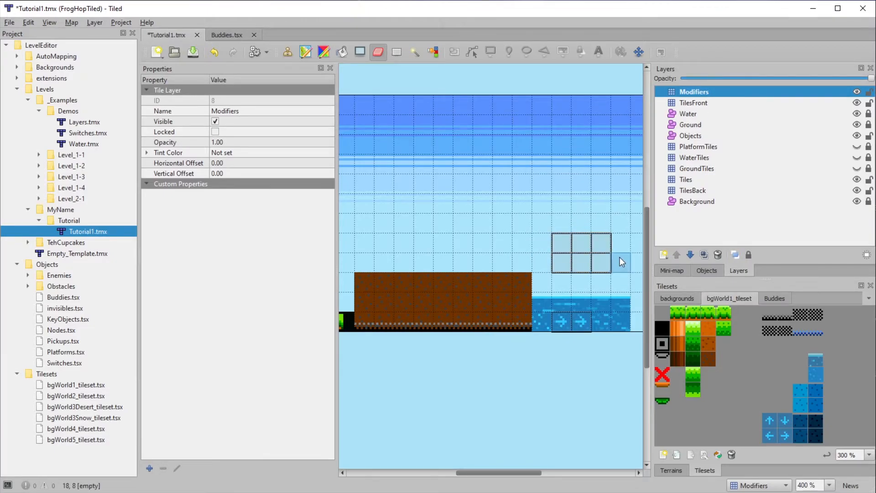
{"action": "key", "text": "ctrl+s"}
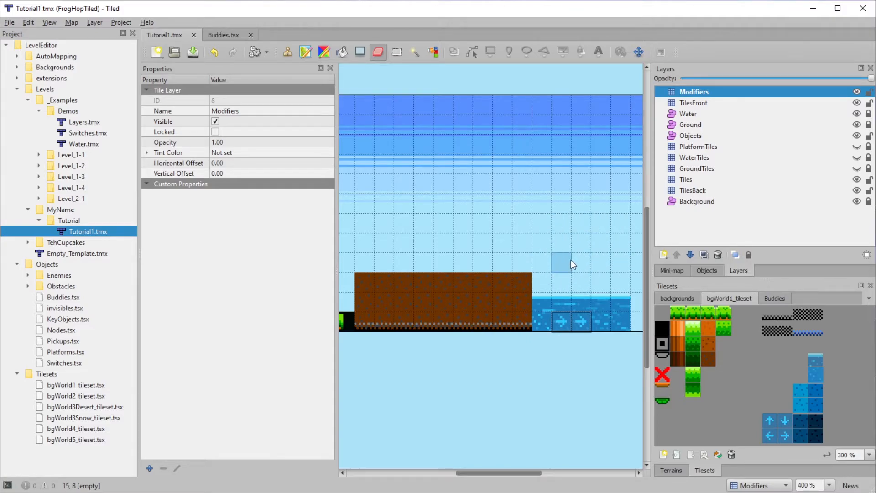
Step: Hide the Water layer so the pool's underlying tiles are exposed
{"action": "scroll", "coordinate": [568, 247], "scroll_direction": "left", "scroll_amount": 3}
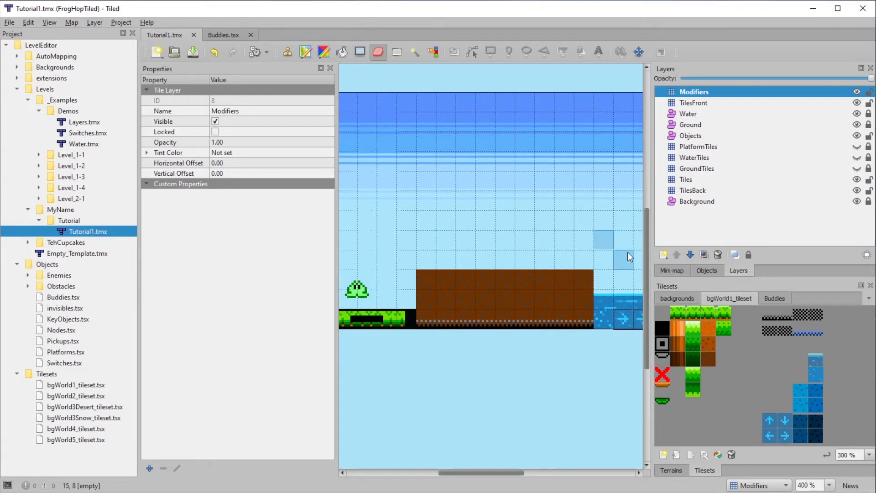
{"action": "middle_click_drag", "start_coordinate": [628, 198], "coordinate": [617, 199]}
{"action": "scroll", "coordinate": [617, 199], "scroll_direction": "right", "scroll_amount": 3}
{"action": "left_click", "coordinate": [858, 114]}
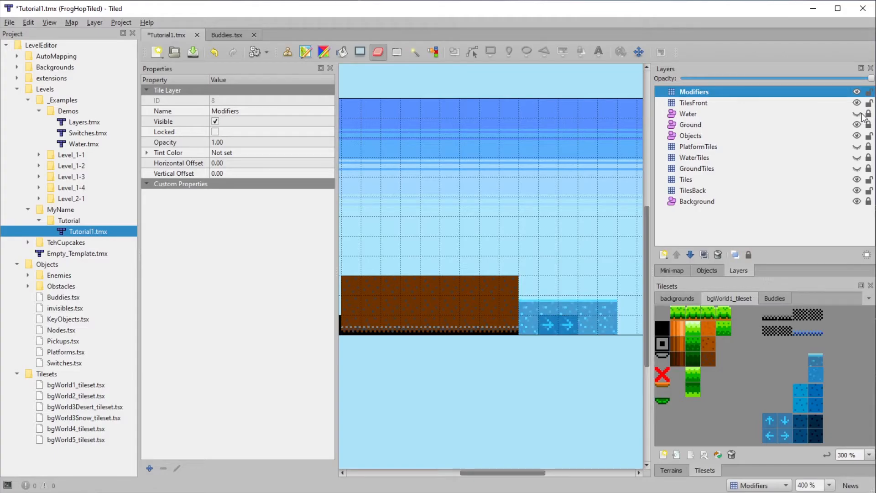
Step: Toggle the Modifiers and Water layers' visibility to compare the pool with and without them, leaving both layers hidden
{"action": "left_click", "coordinate": [857, 92]}
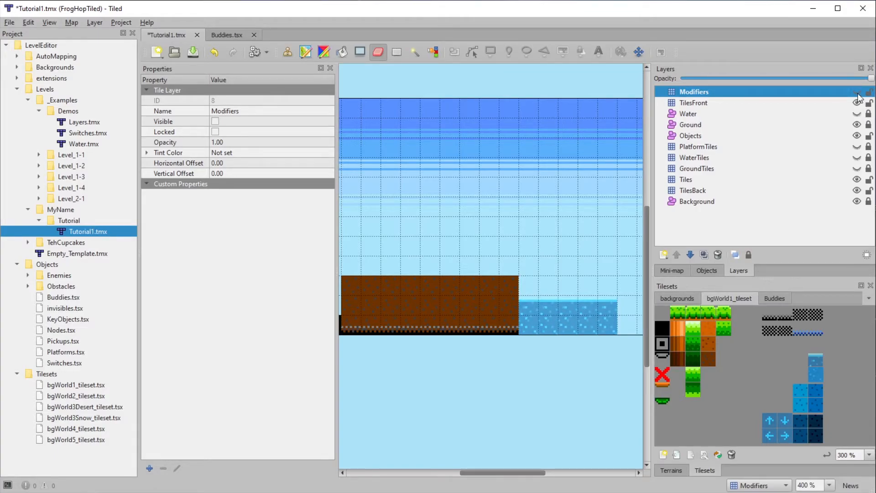
{"action": "left_click", "coordinate": [857, 92]}
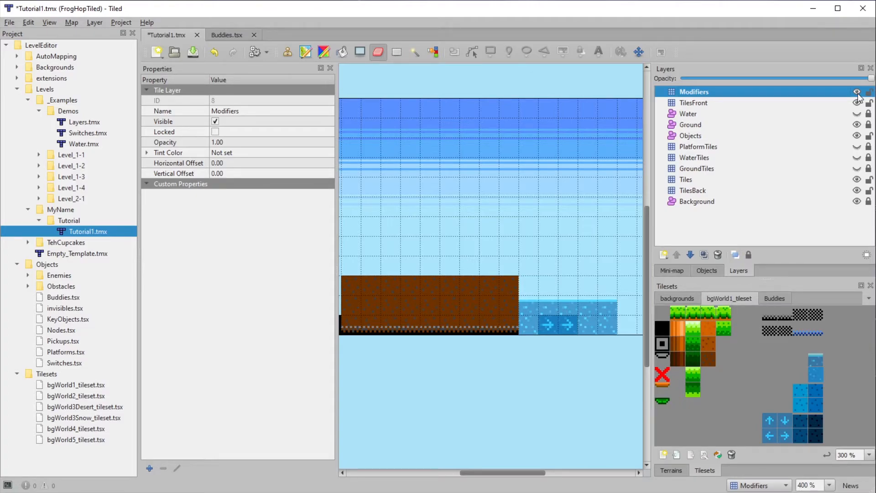
{"action": "left_click", "coordinate": [857, 92]}
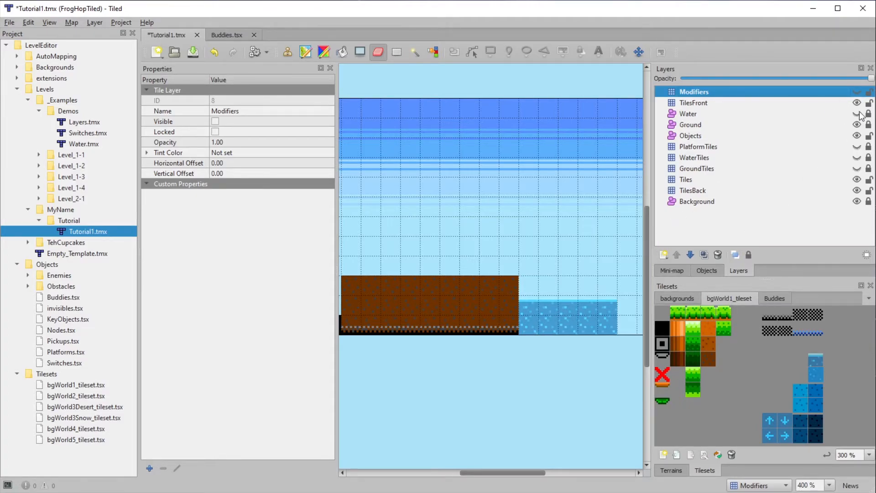
{"action": "left_click", "coordinate": [858, 114]}
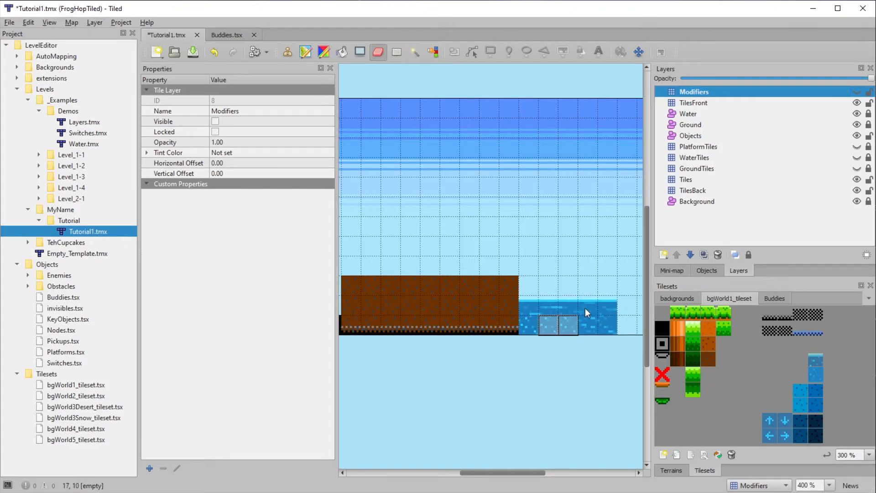
{"action": "left_click", "coordinate": [858, 114]}
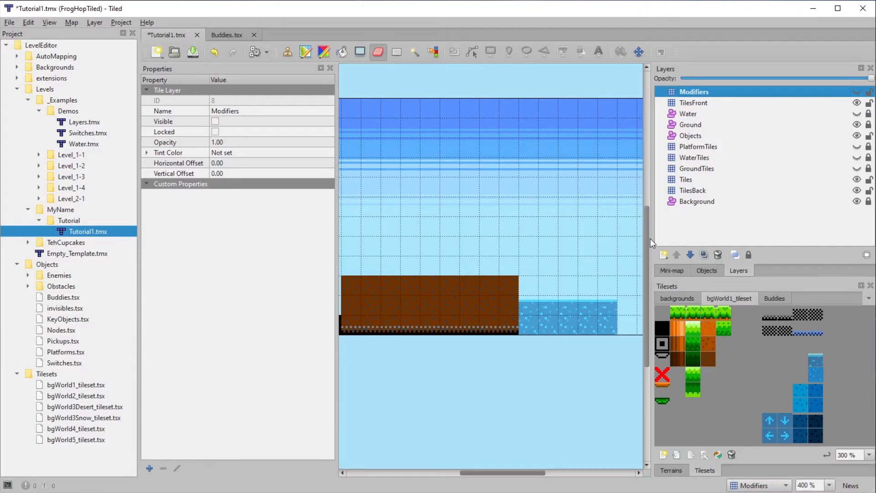
Step: Resize the map to 42 tiles wide and 22 tiles high with a Y offset of 10 tiles
{"action": "scroll", "coordinate": [590, 253], "scroll_direction": "down", "scroll_amount": 2, "text": "ctrl"}
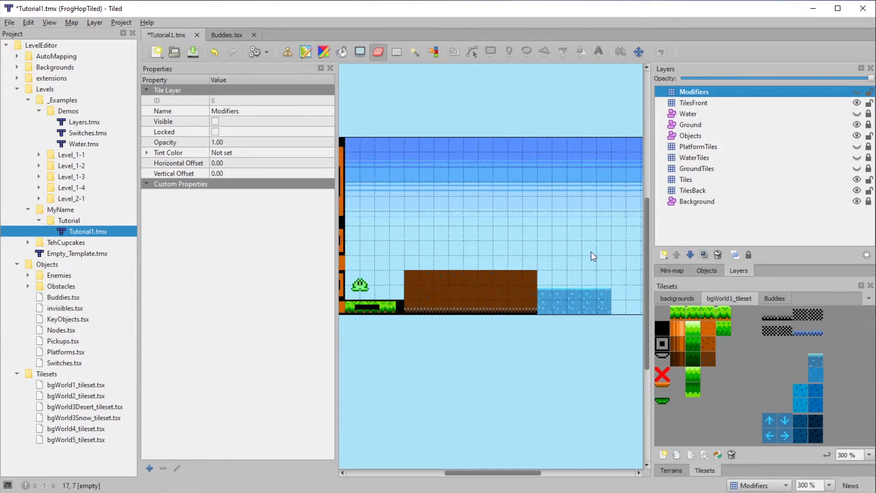
{"action": "middle_click_drag", "start_coordinate": [582, 254], "coordinate": [568, 265]}
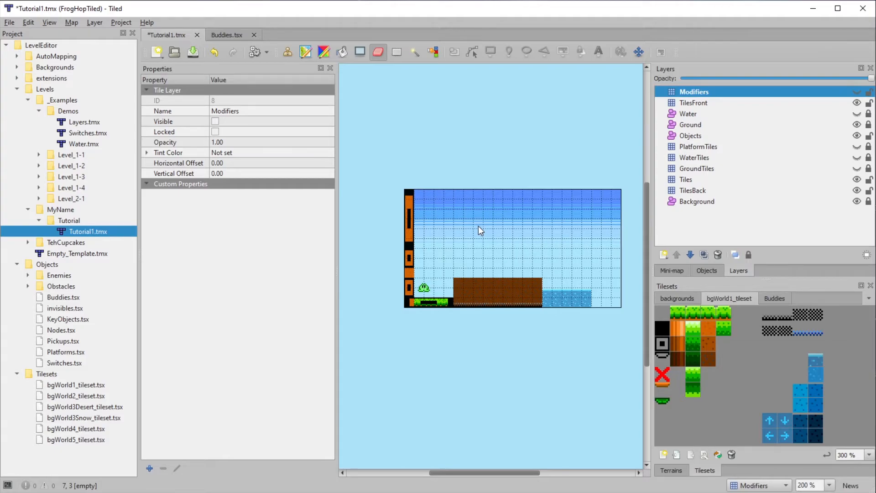
{"action": "left_click", "coordinate": [74, 24]}
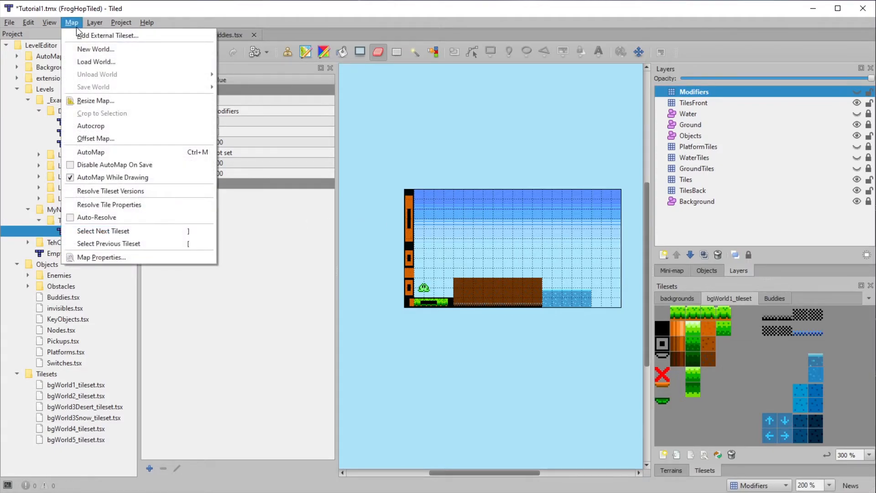
{"action": "left_click", "coordinate": [78, 100]}
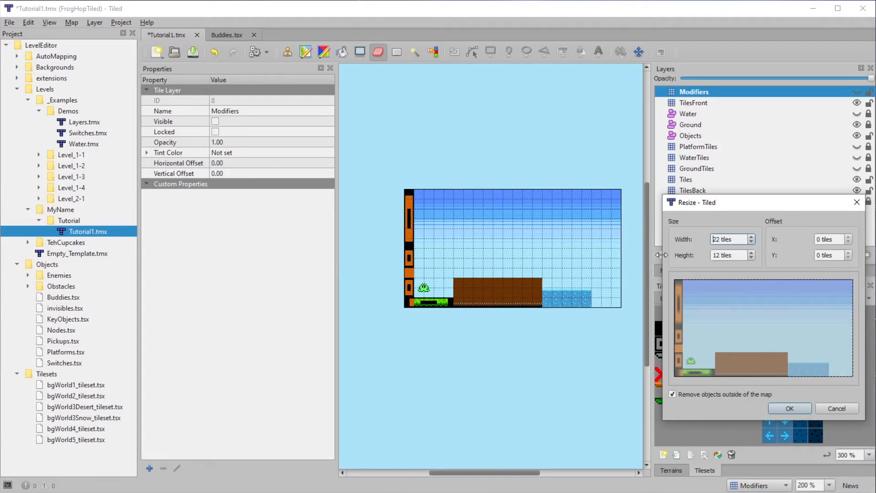
{"action": "double_click", "coordinate": [717, 240]}
{"action": "type", "text": "42"}
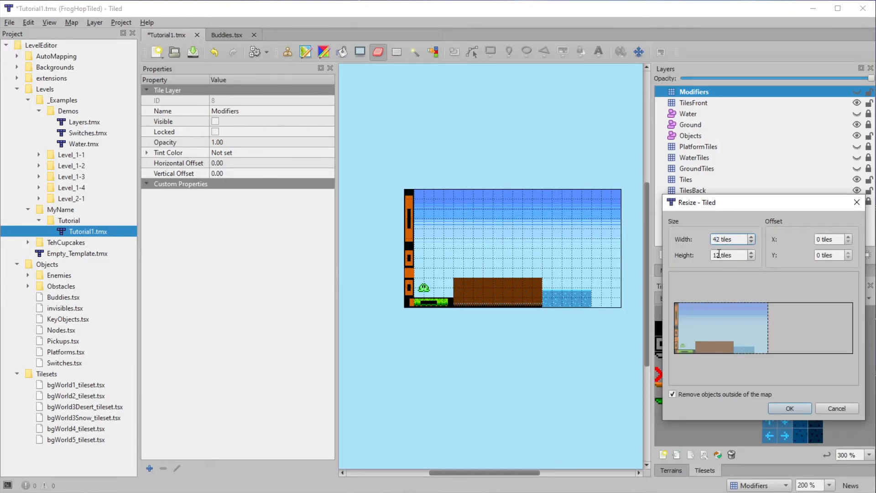
{"action": "double_click", "coordinate": [718, 254]}
{"action": "type", "text": "22"}
{"action": "left_click", "coordinate": [818, 254]}
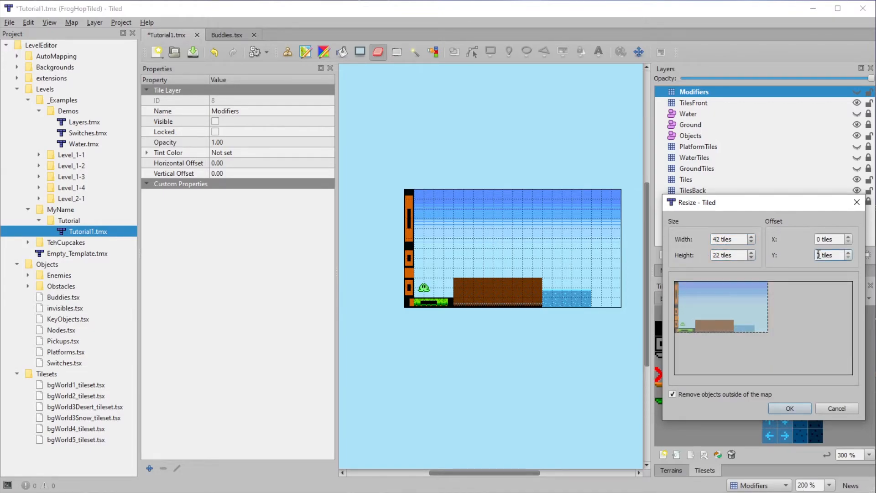
{"action": "type", "text": "1"}
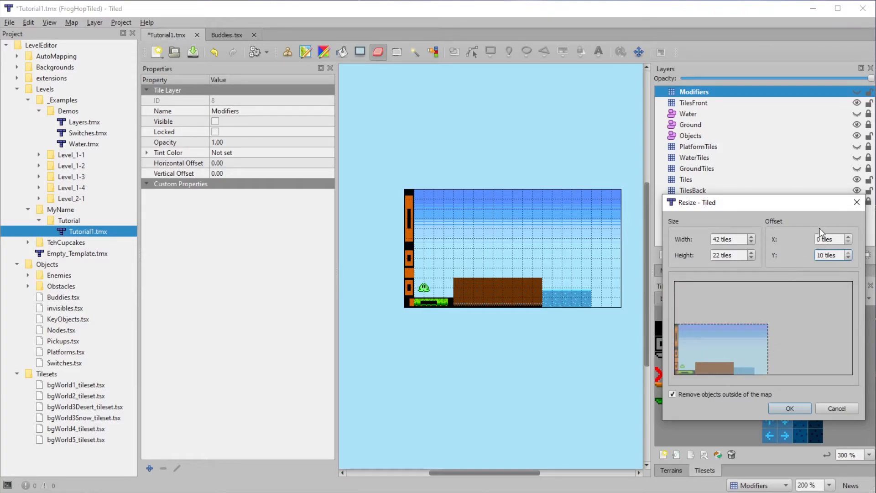
{"action": "left_click", "coordinate": [792, 407]}
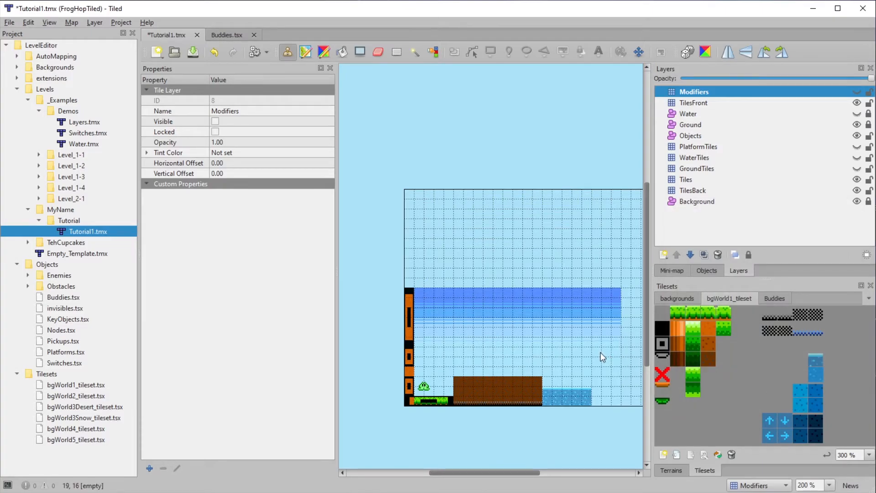
Step: Fill the enlarged map's Background layer with the blue bgSky0.png sky from the backgrounds tileset, using the custom background placement tool
{"action": "middle_click_drag", "start_coordinate": [602, 357], "coordinate": [515, 319]}
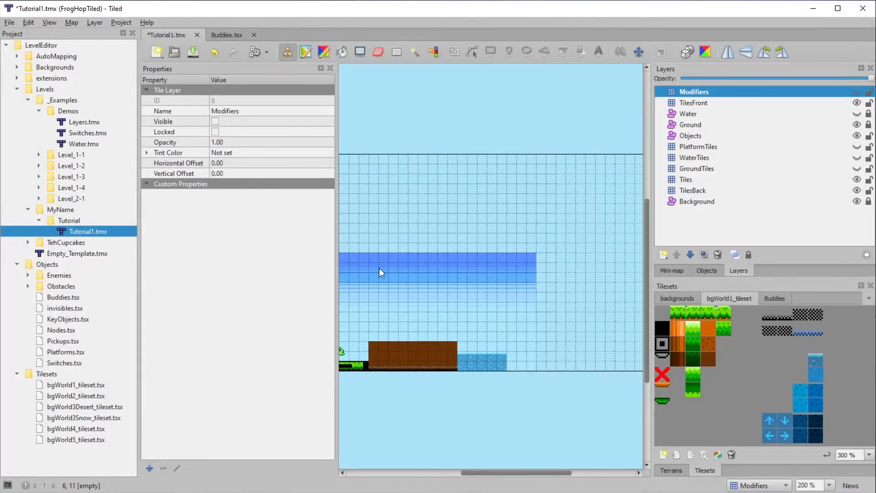
{"action": "middle_click_drag", "start_coordinate": [367, 270], "coordinate": [388, 280]}
{"action": "middle_click_drag", "start_coordinate": [533, 228], "coordinate": [569, 256]}
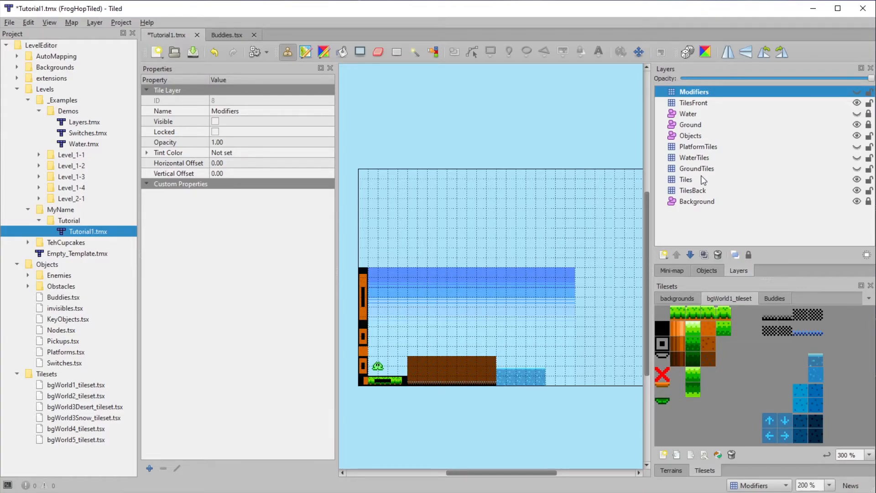
{"action": "left_click", "coordinate": [696, 202]}
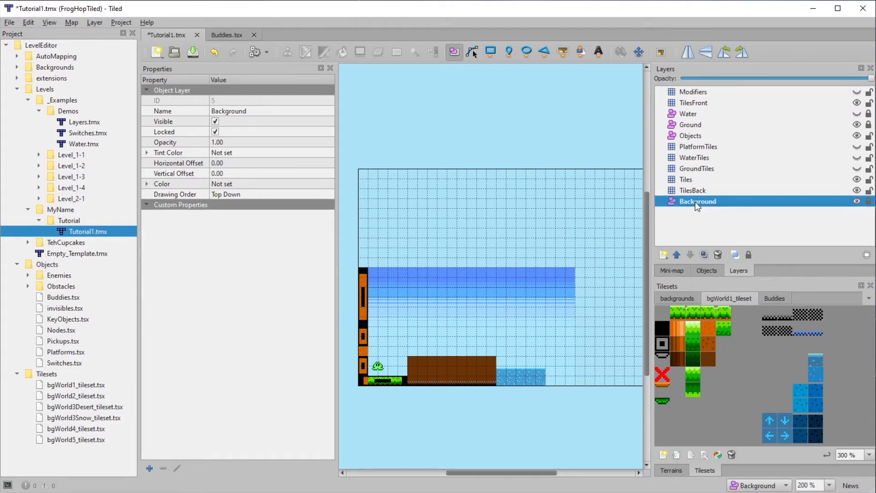
{"action": "left_click", "coordinate": [675, 299]}
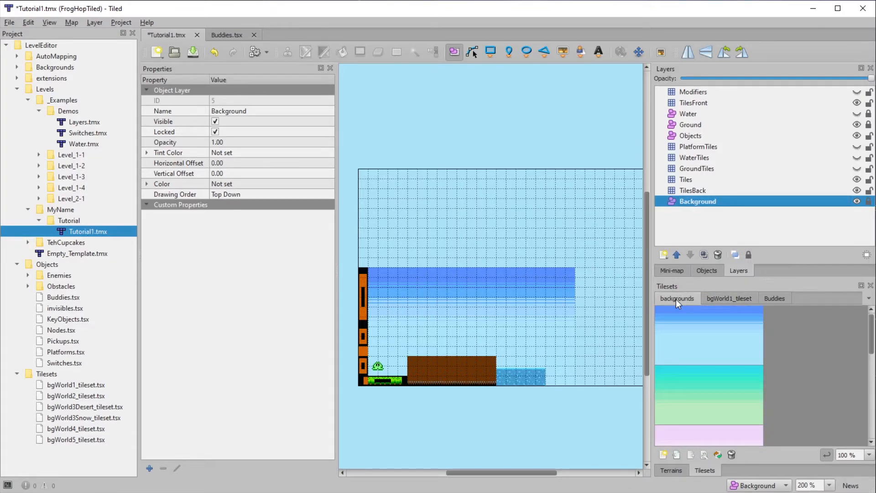
{"action": "scroll", "coordinate": [723, 354], "scroll_direction": "down", "scroll_amount": 5}
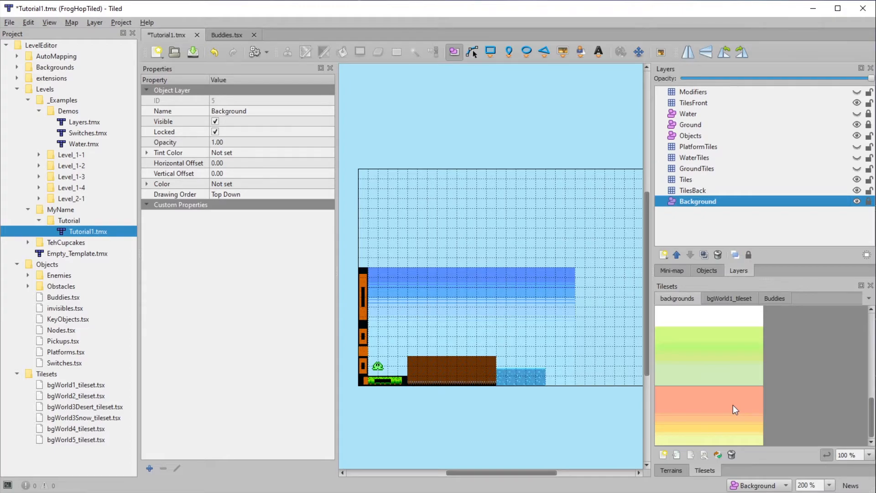
{"action": "scroll", "coordinate": [735, 397], "scroll_direction": "up", "scroll_amount": 3}
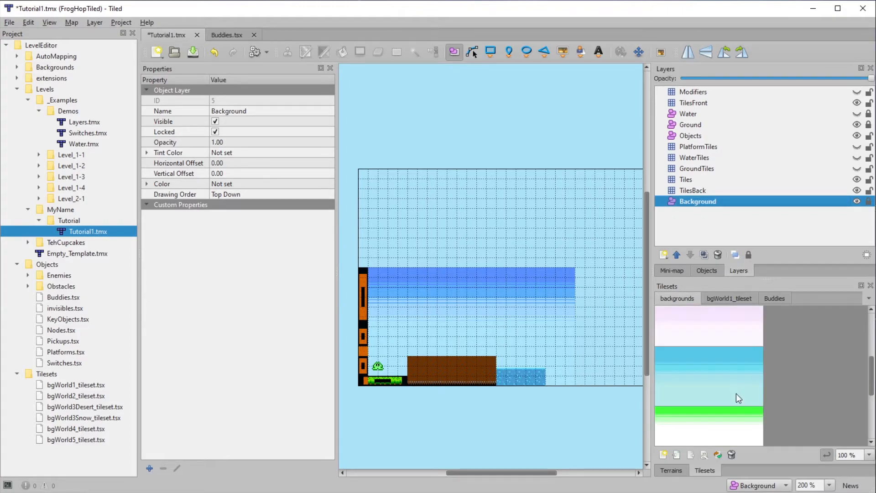
{"action": "scroll", "coordinate": [727, 392], "scroll_direction": "down", "scroll_amount": 3}
{"action": "scroll", "coordinate": [724, 380], "scroll_direction": "up", "scroll_amount": 5}
{"action": "left_click", "coordinate": [719, 353]}
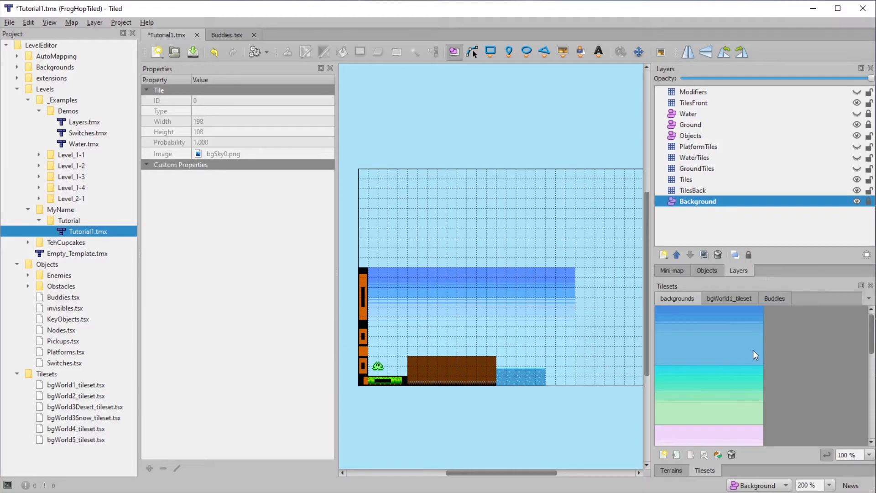
{"action": "left_click", "coordinate": [659, 53]}
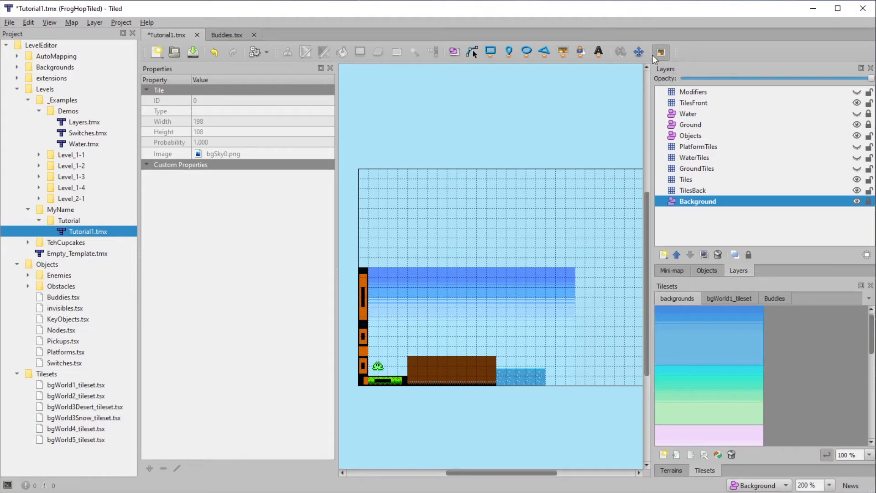
{"action": "left_click", "coordinate": [462, 213]}
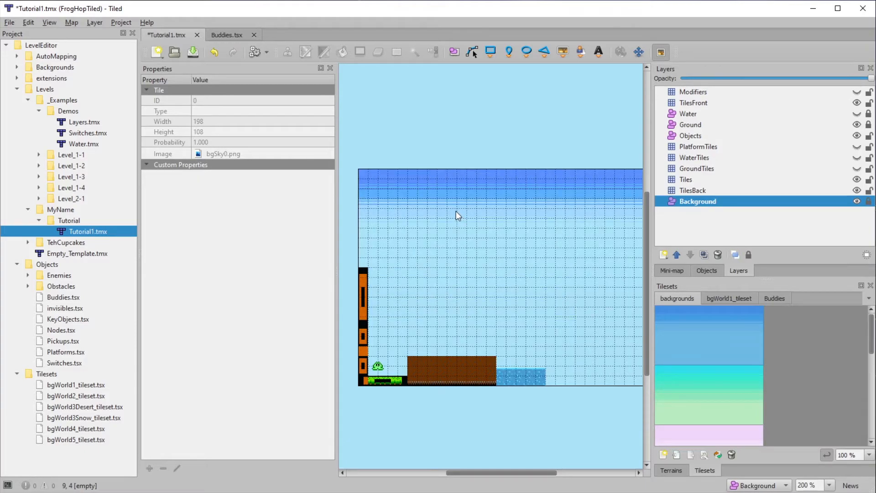
{"action": "middle_click_drag", "start_coordinate": [456, 211], "coordinate": [469, 190]}
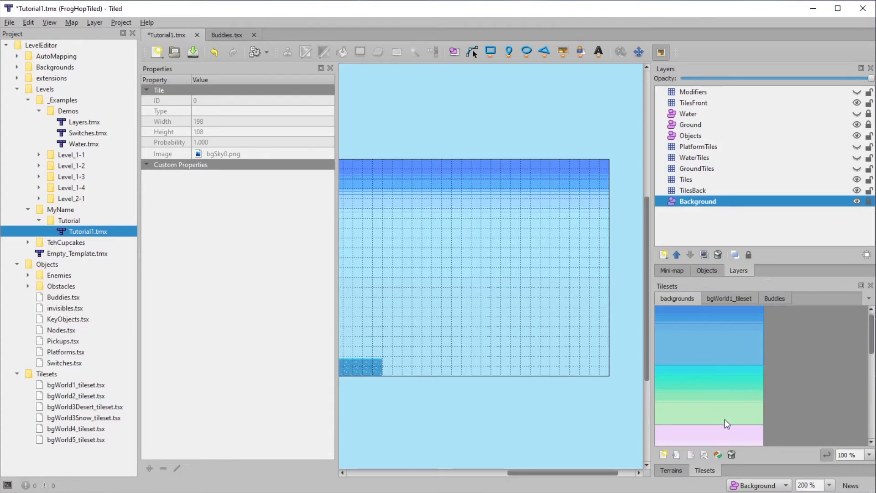
{"action": "middle_click_drag", "start_coordinate": [404, 304], "coordinate": [554, 277]}
Step: Load the Platforms.tsx tileset and display its tiles enlarged in the Tutorial1 map with the Objects layer active
{"action": "left_click", "coordinate": [694, 134]}
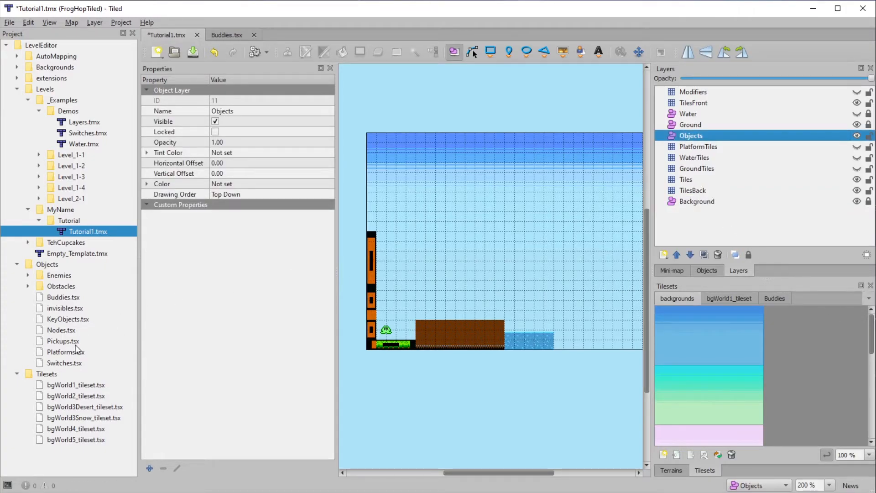
{"action": "double_click", "coordinate": [71, 354]}
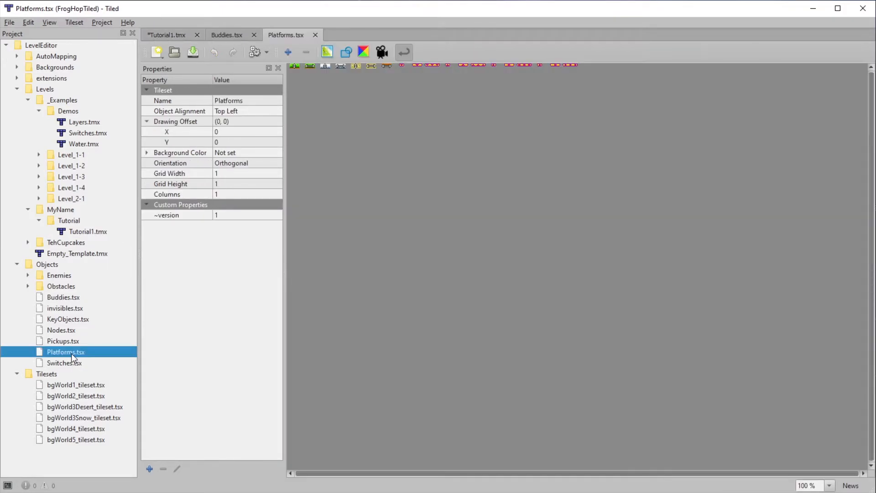
{"action": "left_click", "coordinate": [170, 34]}
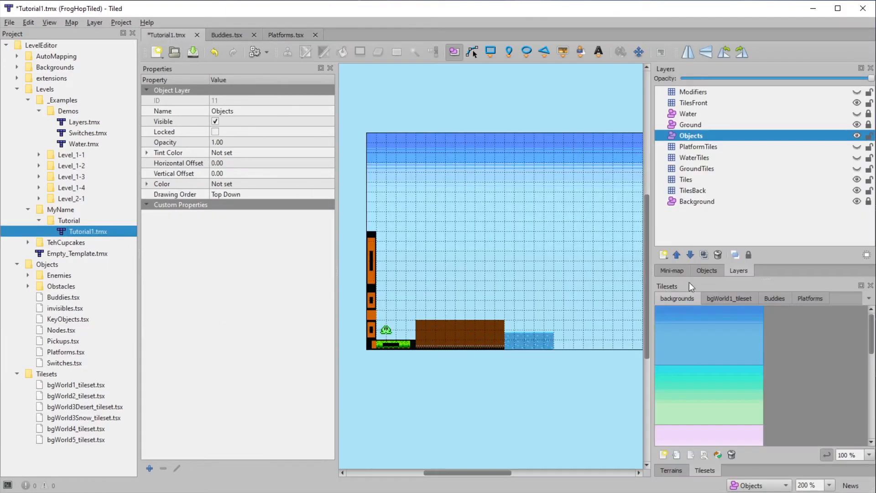
{"action": "left_click", "coordinate": [811, 299]}
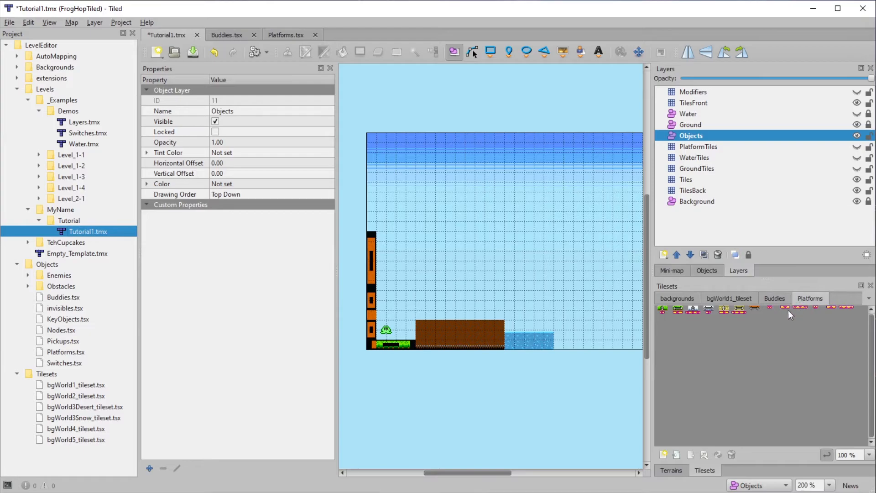
{"action": "scroll", "coordinate": [770, 322], "scroll_direction": "up", "scroll_amount": 3, "text": "ctrl"}
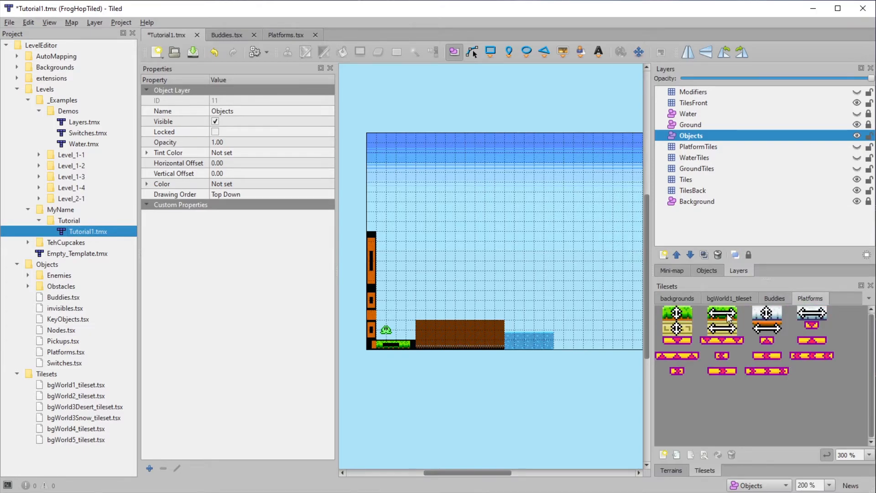
Step: Insert the green left-right moving platform sBlockMoveRL as an object inside the brown dirt block at X 72, Y 180
{"action": "left_click", "coordinate": [727, 313]}
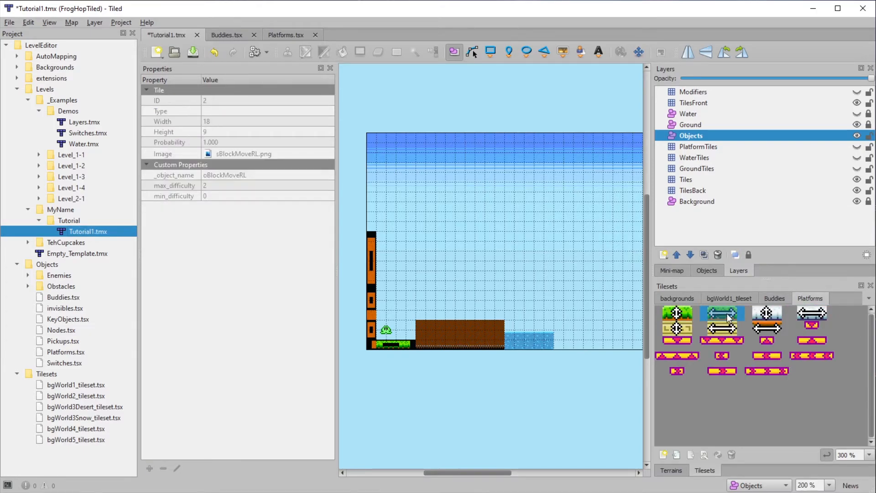
{"action": "left_click", "coordinate": [561, 53]}
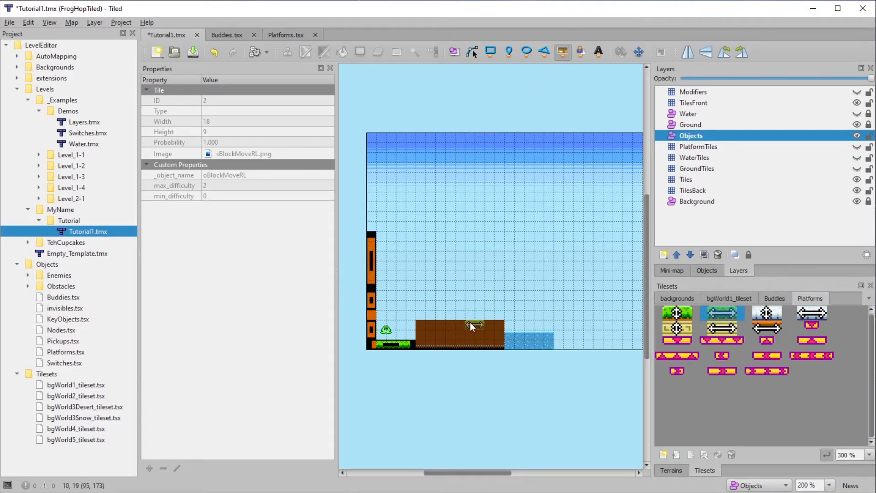
{"action": "left_click", "coordinate": [454, 333]}
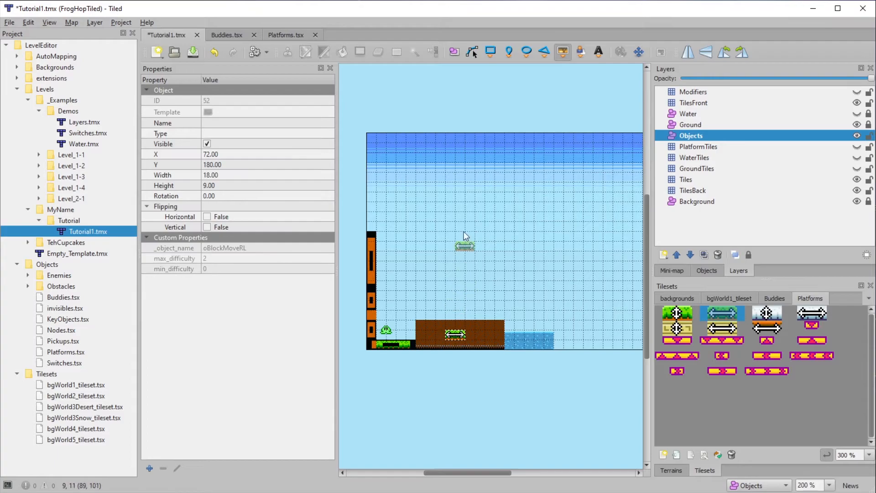
{"action": "left_click", "coordinate": [456, 53]}
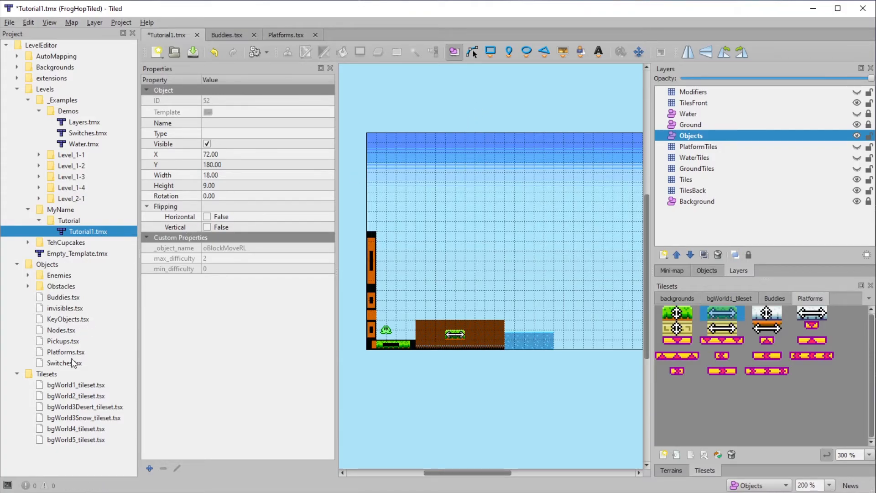
Step: Load the invisibles.tsx tileset and display its tiles in the Tutorial1 map, with the area around the pool in view
{"action": "double_click", "coordinate": [64, 308]}
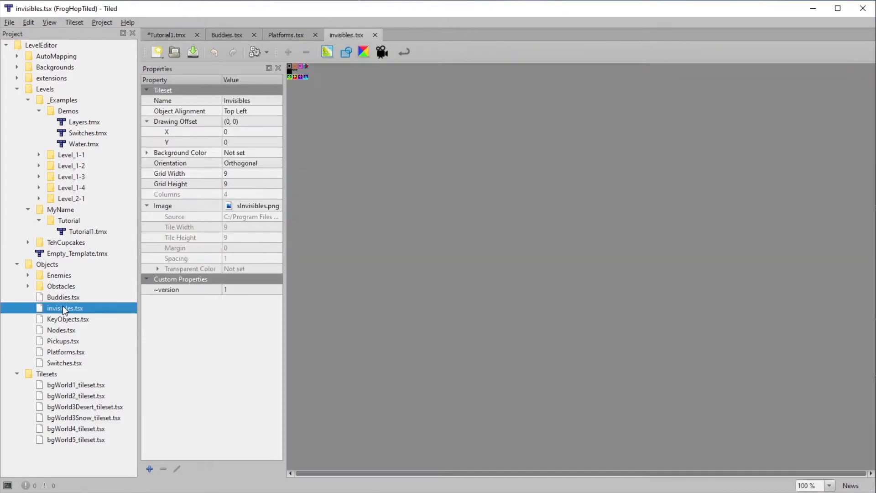
{"action": "left_click", "coordinate": [172, 36]}
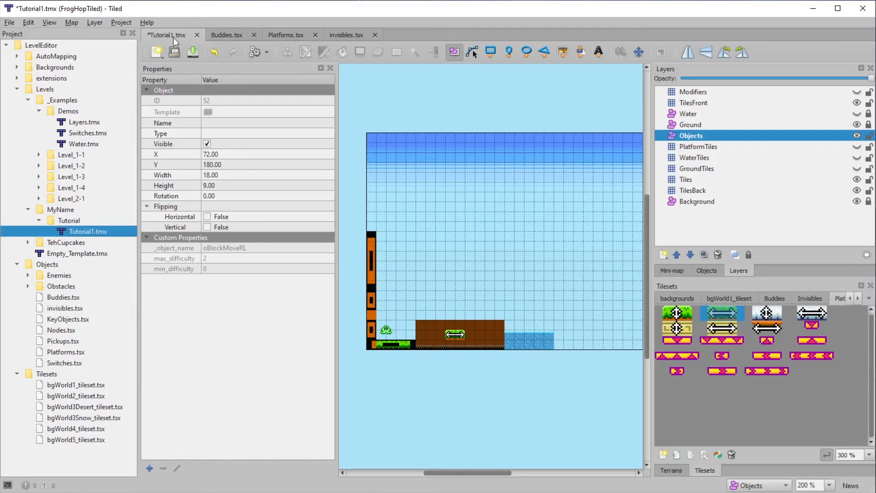
{"action": "left_click", "coordinate": [821, 300]}
{"action": "scroll", "coordinate": [593, 307], "scroll_direction": "up", "scroll_amount": 2, "text": "ctrl"}
{"action": "scroll", "coordinate": [590, 302], "scroll_direction": "down", "scroll_amount": 2, "text": "ctrl"}
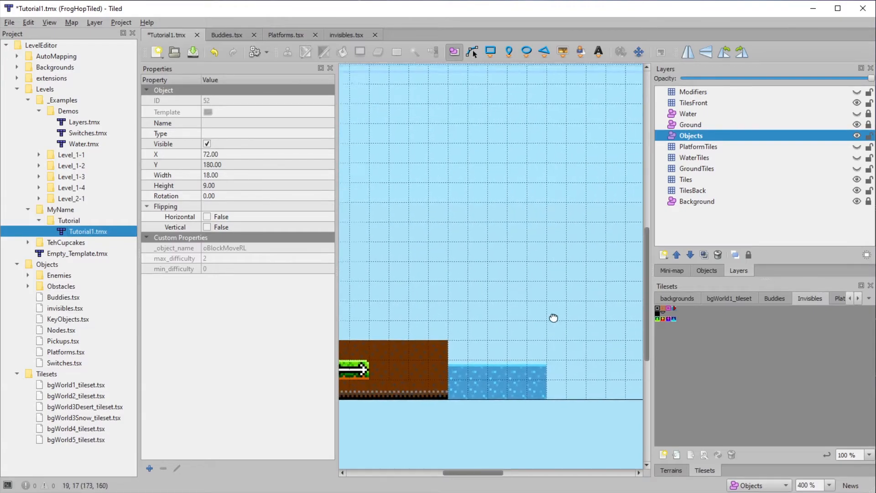
Step: Insert two orange oBlockMoveNode objects, one at the dirt block's left end and one beyond the pool at X 189, Y 180
{"action": "scroll", "coordinate": [687, 327], "scroll_direction": "up", "scroll_amount": 4, "text": "ctrl"}
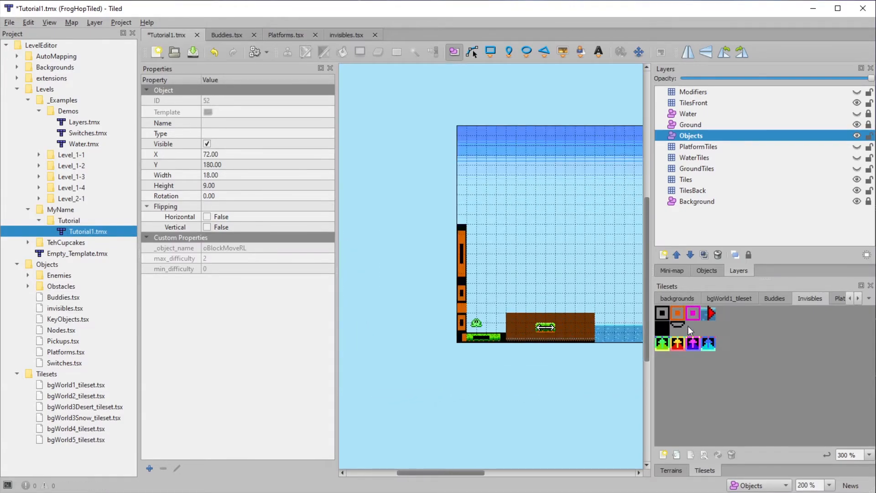
{"action": "left_click", "coordinate": [693, 320]}
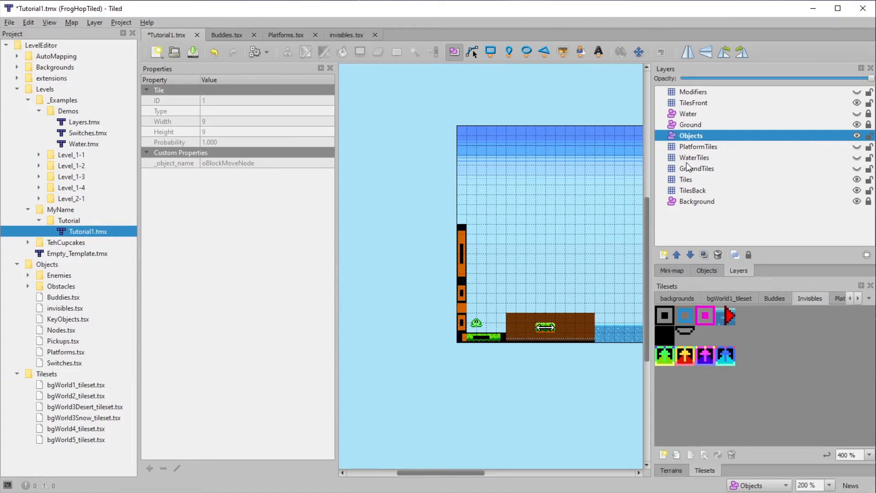
{"action": "key", "text": "t"}
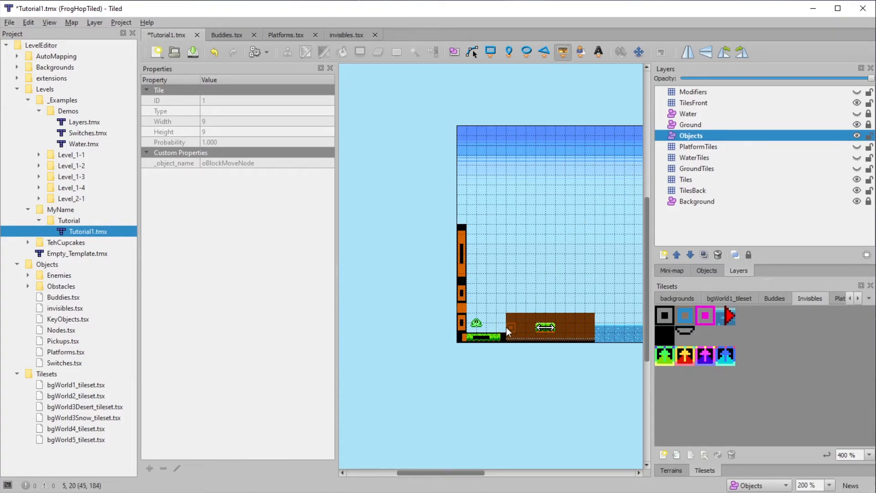
{"action": "left_click", "coordinate": [505, 327]}
{"action": "scroll", "coordinate": [505, 328], "scroll_direction": "right", "scroll_amount": 3}
{"action": "left_click", "coordinate": [568, 328]}
{"action": "key", "text": "s"}
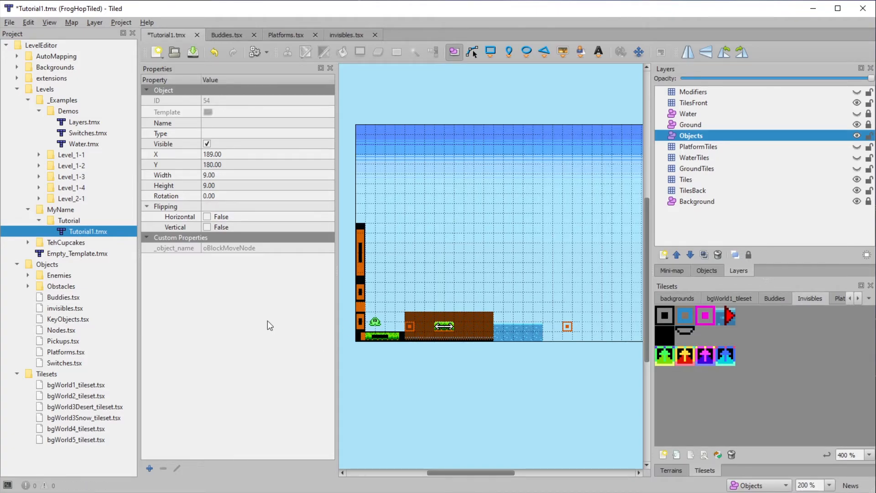
Step: Load the Pickups.tsx tileset and display its tiles enlarged and wrapped over several rows in the Tutorial1 map
{"action": "double_click", "coordinate": [90, 344]}
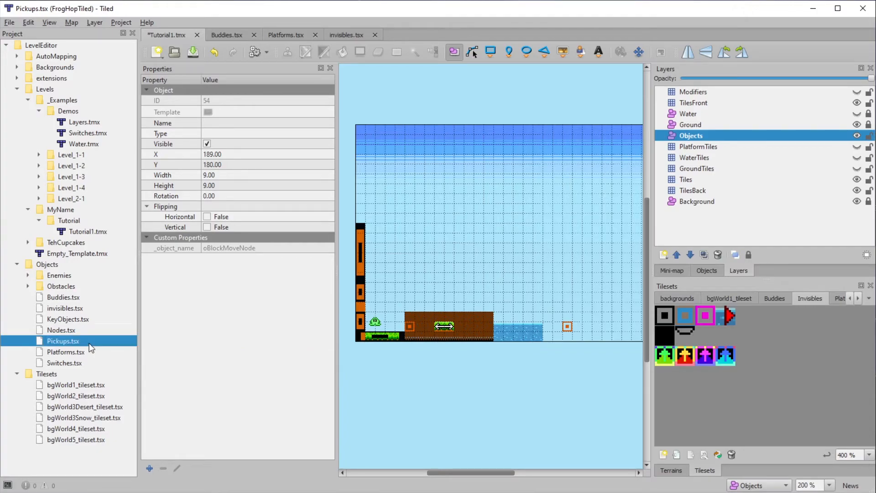
{"action": "left_click", "coordinate": [161, 35]}
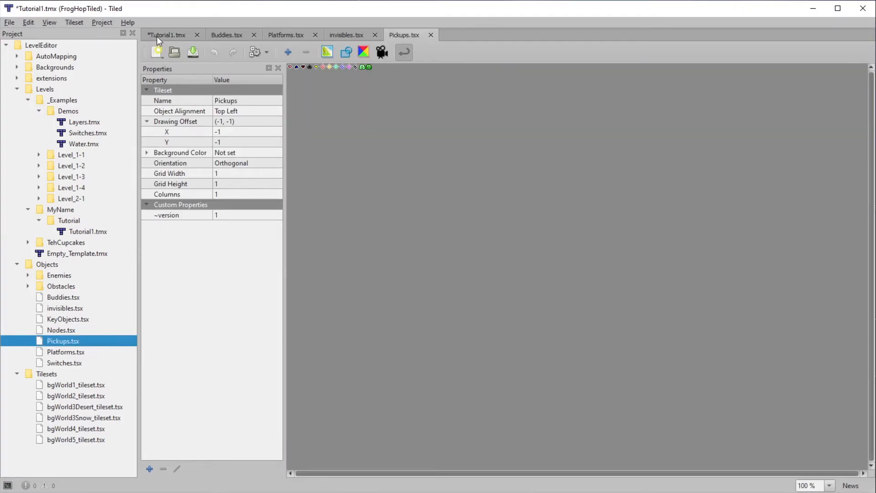
{"action": "left_click", "coordinate": [839, 299]}
{"action": "scroll", "coordinate": [730, 335], "scroll_direction": "up", "scroll_amount": 4, "text": "ctrl"}
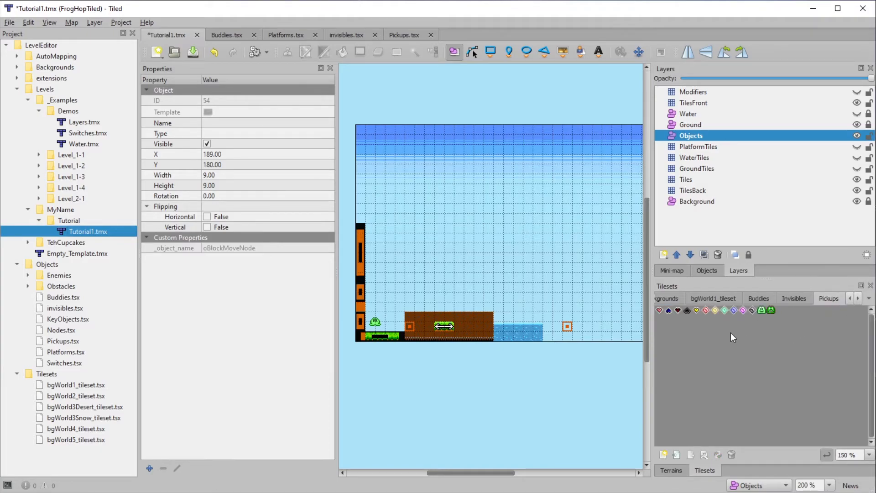
{"action": "left_click", "coordinate": [825, 455]}
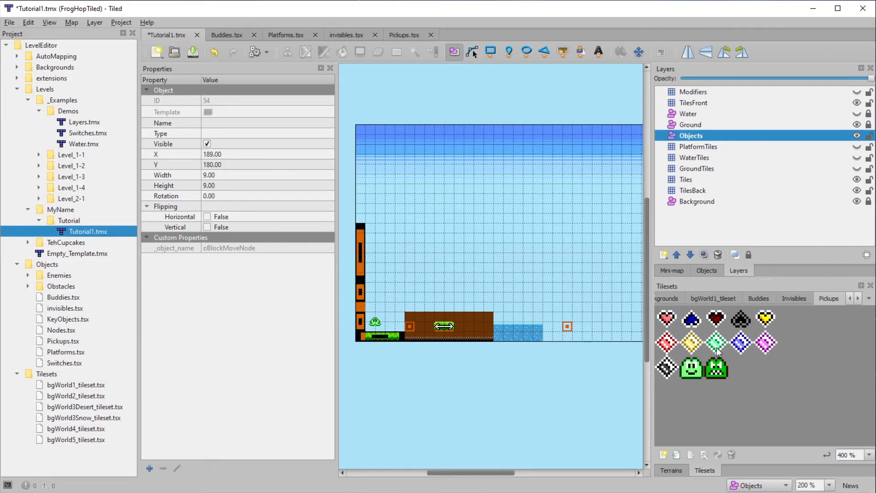
Step: Insert a red gem at X 36, Y 171, a yellow gem at X 90, Y 153 and a green gem at X 162, Y 171
{"action": "left_click", "coordinate": [666, 346]}
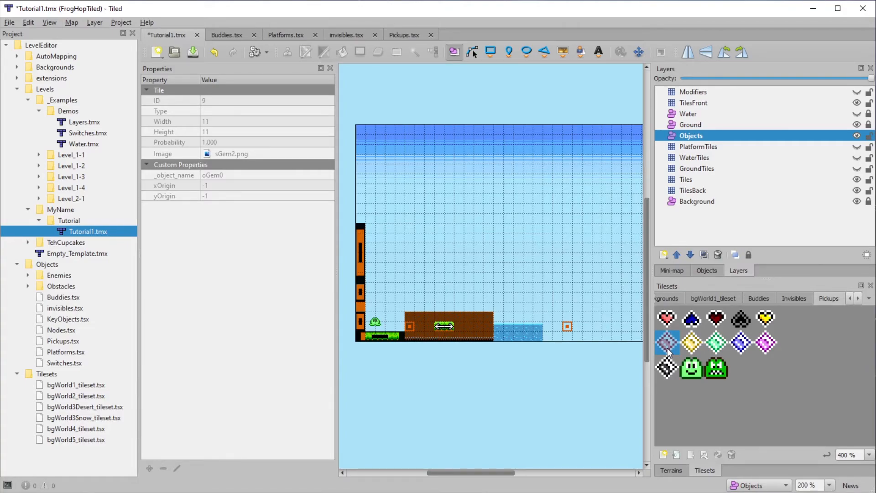
{"action": "key", "text": "t"}
{"action": "left_click", "coordinate": [399, 316]}
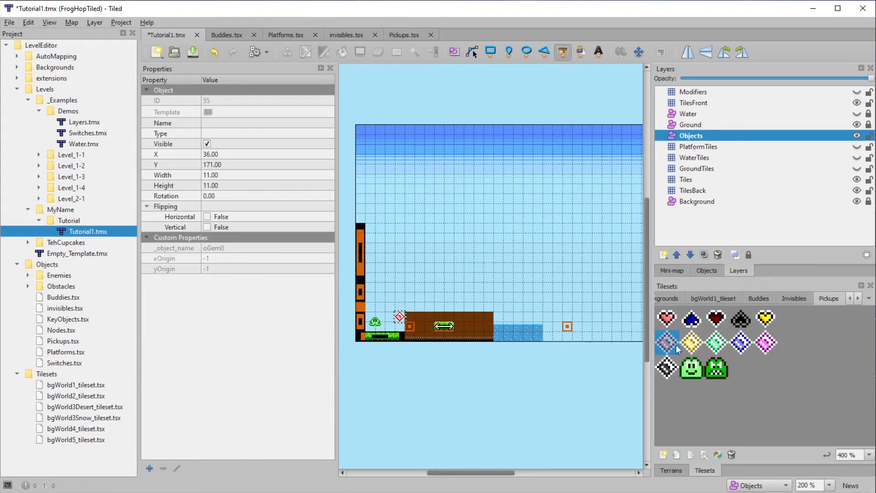
{"action": "left_click", "coordinate": [692, 343]}
{"action": "left_click", "coordinate": [458, 297]}
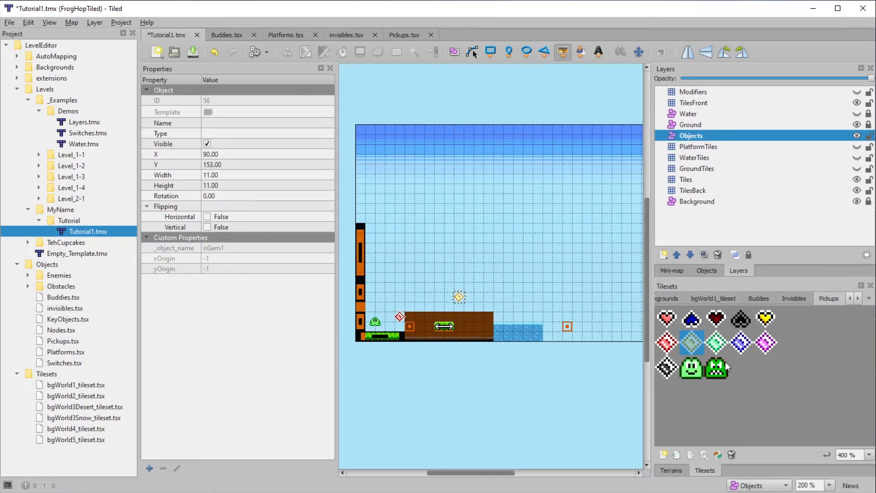
{"action": "left_click", "coordinate": [716, 342]}
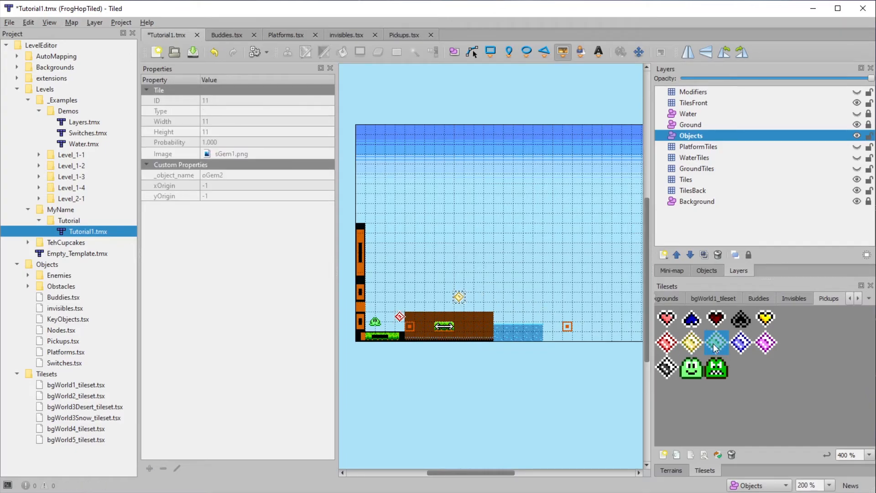
{"action": "left_click", "coordinate": [543, 319]}
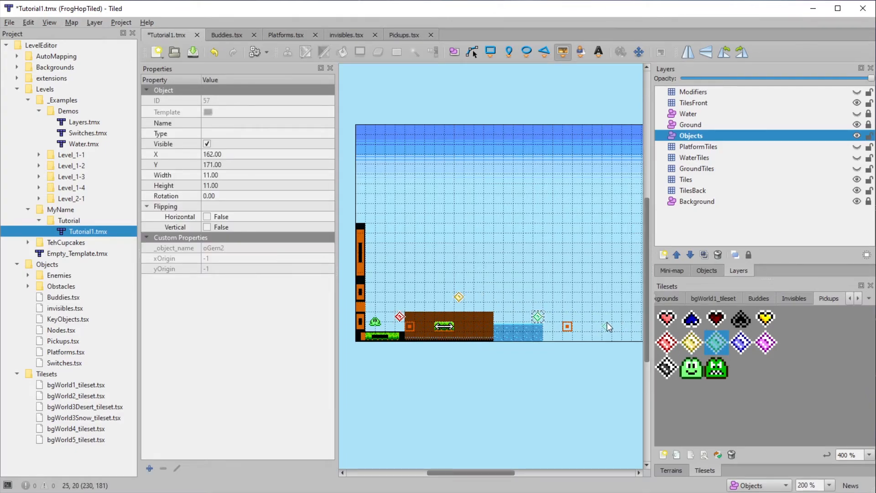
Step: Paint a strip of bgWorld1 grass tiles on the Tiles layer along the bottom row, from the dirt block to beyond the orange node
{"action": "left_click", "coordinate": [688, 179]}
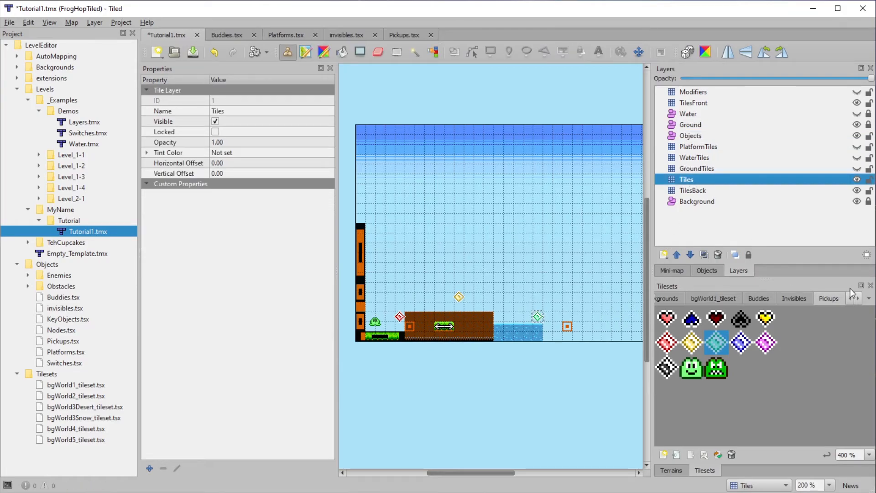
{"action": "left_click", "coordinate": [711, 298]}
{"action": "left_click", "coordinate": [679, 314]}
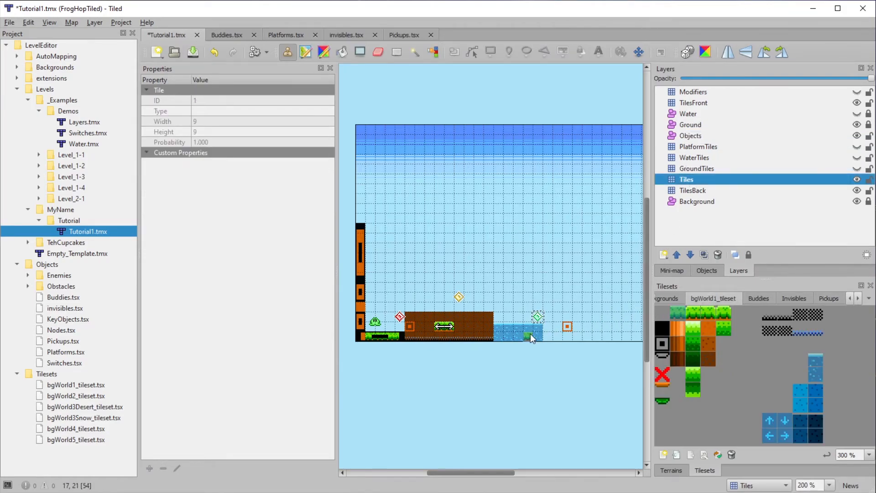
{"action": "left_click_drag", "start_coordinate": [499, 338], "coordinate": [598, 337]}
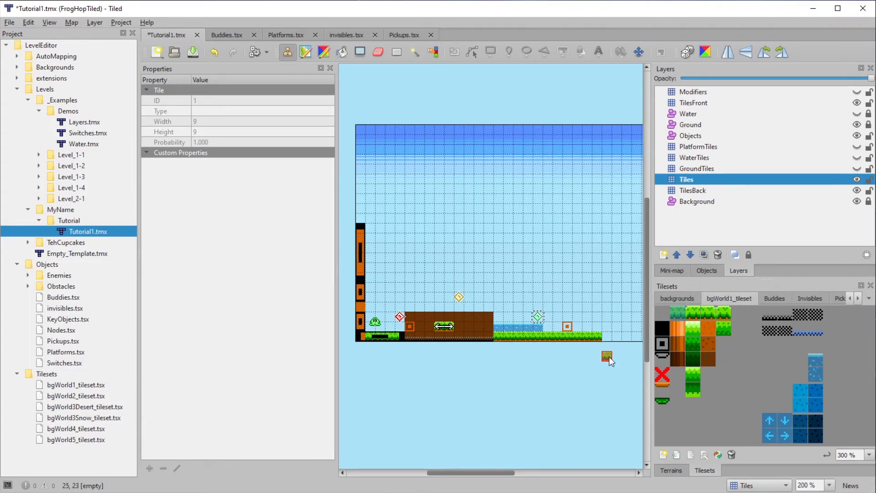
{"action": "left_click", "coordinate": [546, 327]}
{"action": "key", "text": "ctrl+z"}
Step: Load the KeyObjects.tsx tileset and display its tiles enlarged in the Tutorial1 map
{"action": "double_click", "coordinate": [68, 319]}
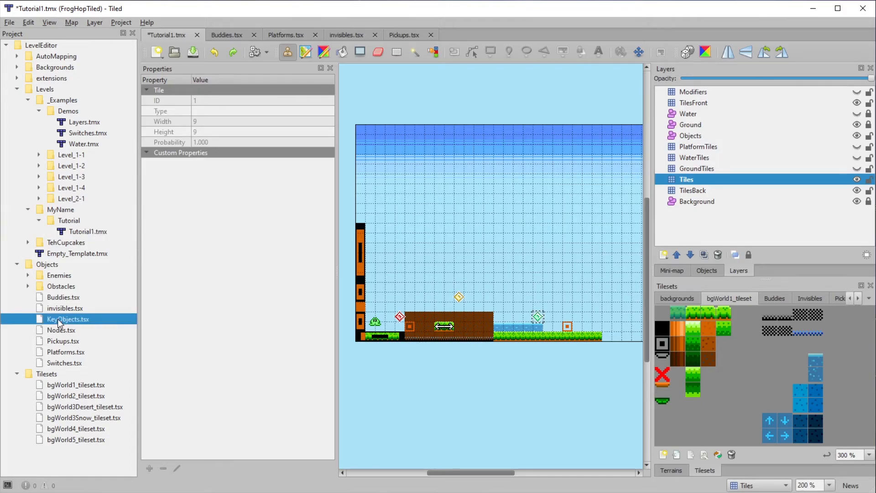
{"action": "right_click", "coordinate": [67, 321]}
{"action": "left_click", "coordinate": [185, 37]}
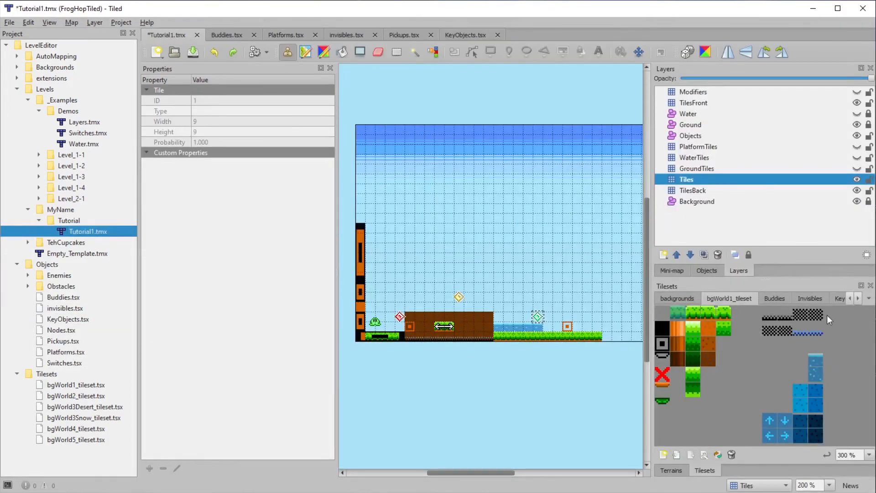
{"action": "left_click", "coordinate": [869, 358]}
{"action": "scroll", "coordinate": [710, 340], "scroll_direction": "up", "scroll_amount": 2, "text": "ctrl"}
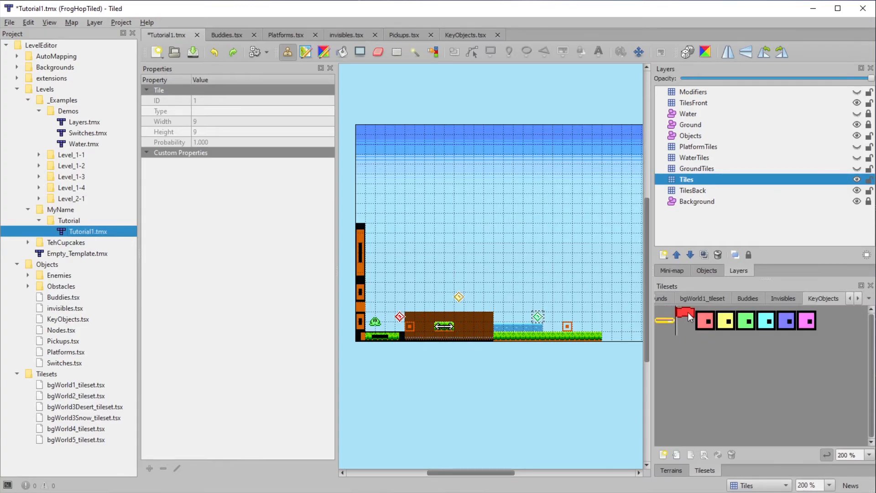
Step: Place the red win flag on the right end of the grass strip and save the map
{"action": "left_click", "coordinate": [672, 316]}
{"action": "left_click", "coordinate": [586, 324]}
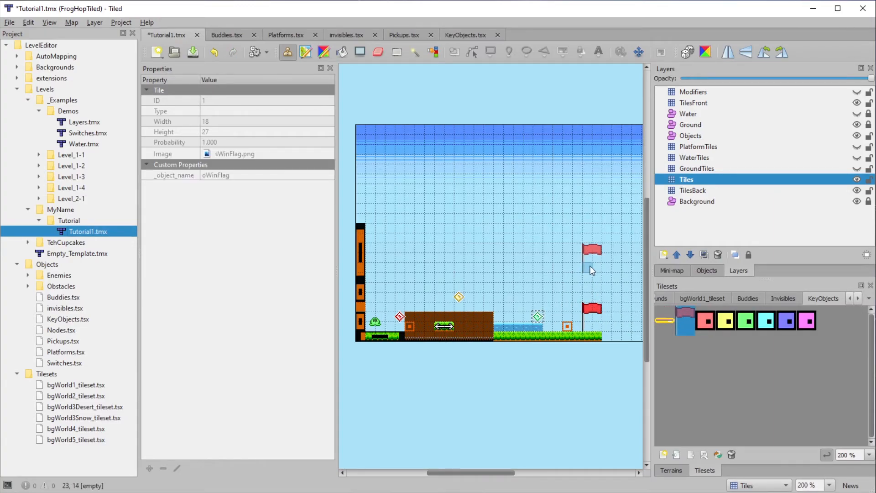
{"action": "key", "text": "ctrl+s"}
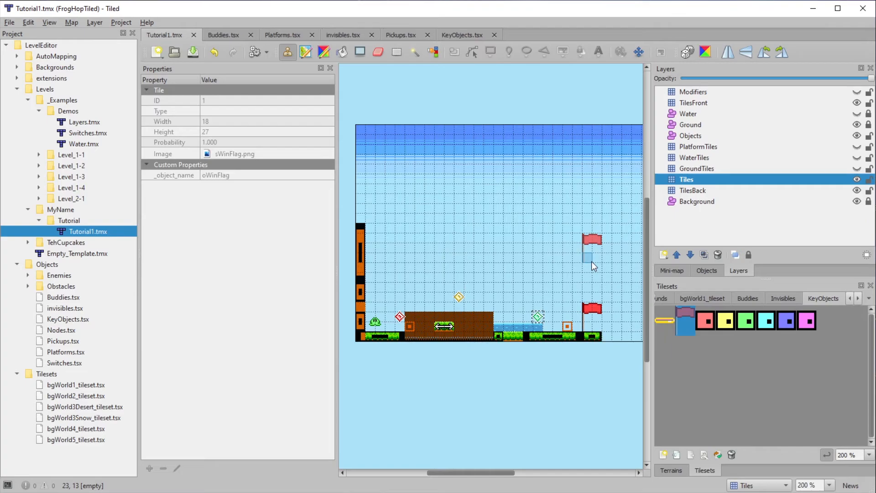
Step: Erase the remaining row of water tiles above the new grass strip on the Tiles layer
{"action": "right_click", "coordinate": [557, 330]}
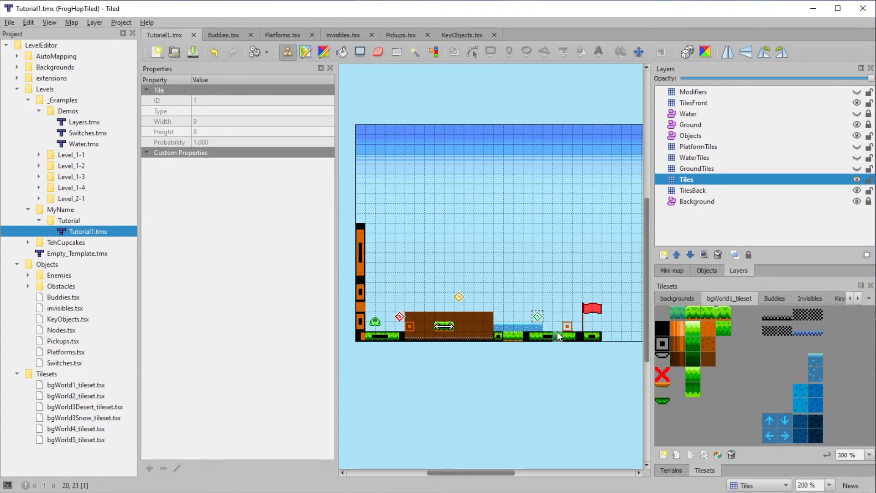
{"action": "scroll", "coordinate": [556, 332], "scroll_direction": "up", "scroll_amount": 3, "text": "ctrl"}
{"action": "scroll", "coordinate": [557, 332], "scroll_direction": "down", "scroll_amount": 1, "text": "ctrl"}
{"action": "key", "text": "e"}
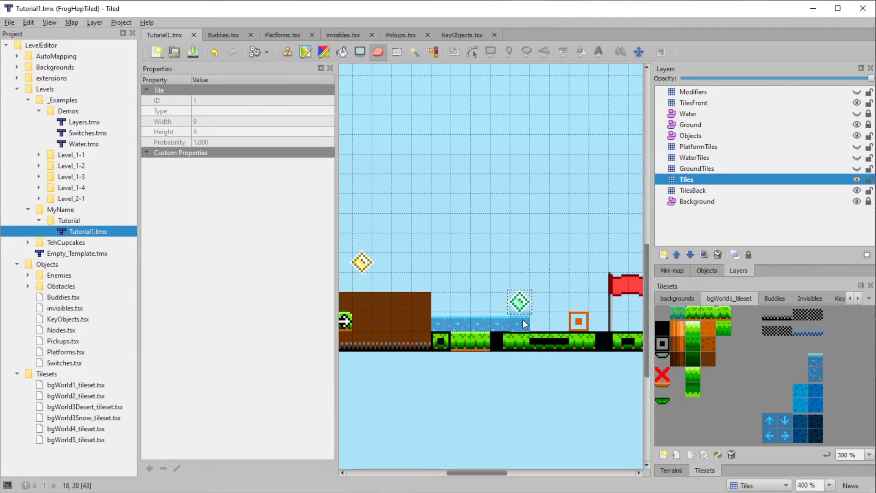
{"action": "left_click_drag", "start_coordinate": [523, 320], "coordinate": [453, 322]}
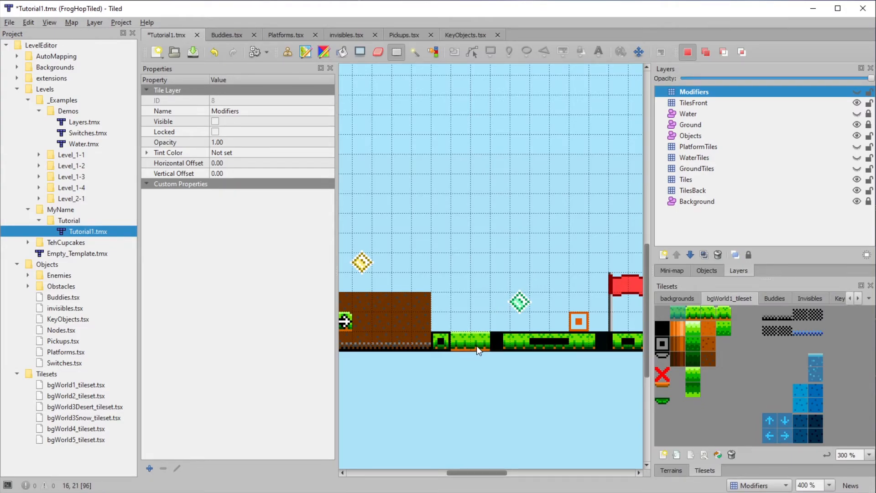
Step: Show the Modifiers layer, delete its leftover water-current arrow tiles over the grass strip, and save the map
{"action": "left_click", "coordinate": [856, 92]}
{"action": "left_click_drag", "start_coordinate": [460, 320], "coordinate": [479, 311]}
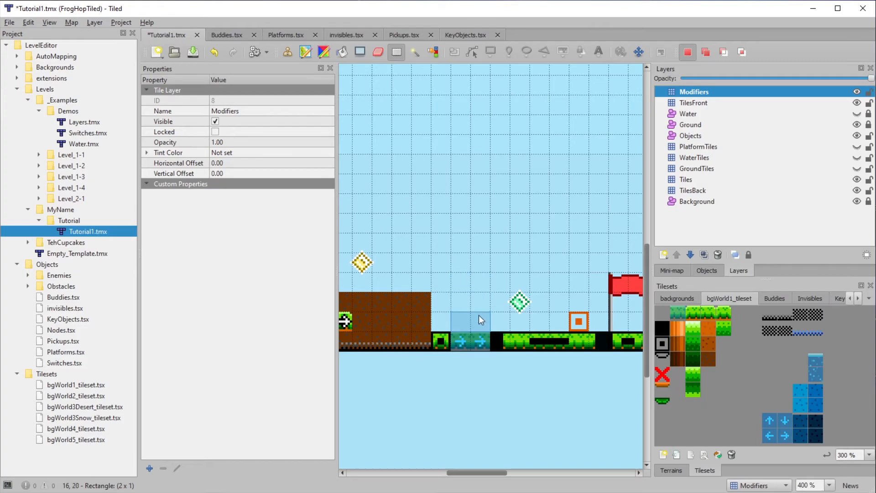
{"action": "left_click_drag", "start_coordinate": [476, 346], "coordinate": [476, 347]}
{"action": "key", "text": "Delete"}
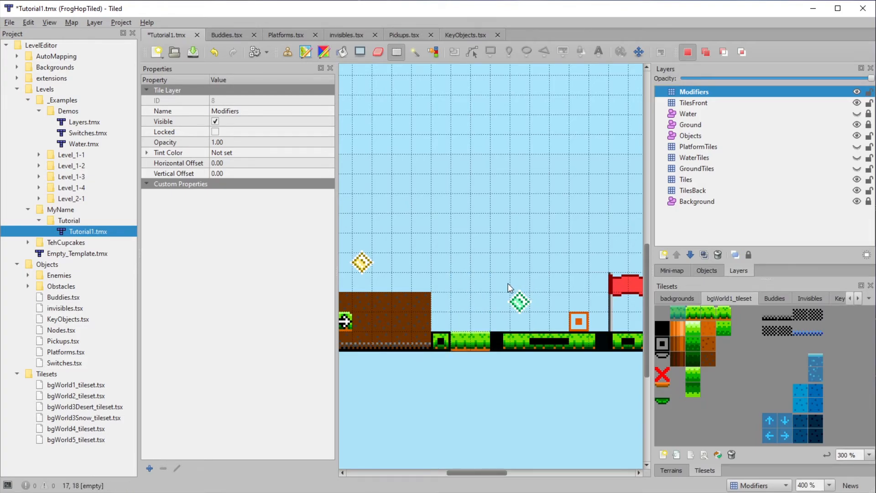
{"action": "key", "text": "ctrl+s"}
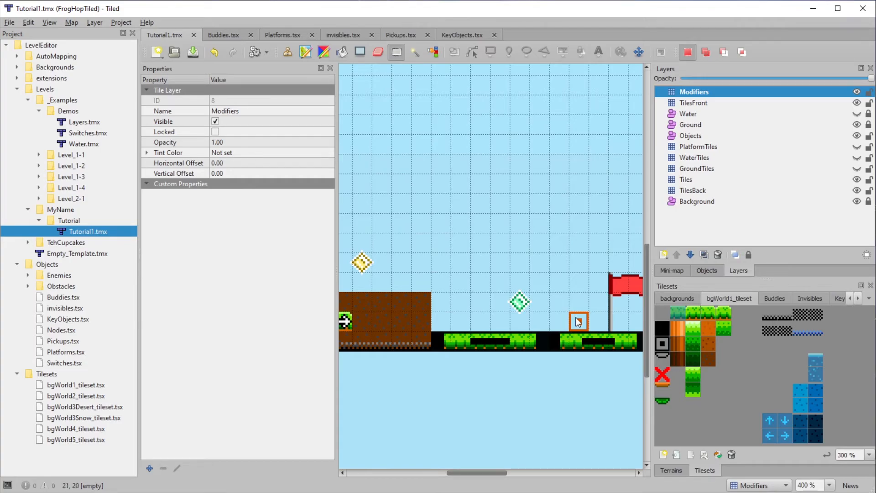
Step: Open the Edit Commands dialog and examine the executable path of the Test Level (Steam) project command
{"action": "scroll", "coordinate": [552, 325], "scroll_direction": "down", "scroll_amount": 2, "text": "ctrl"}
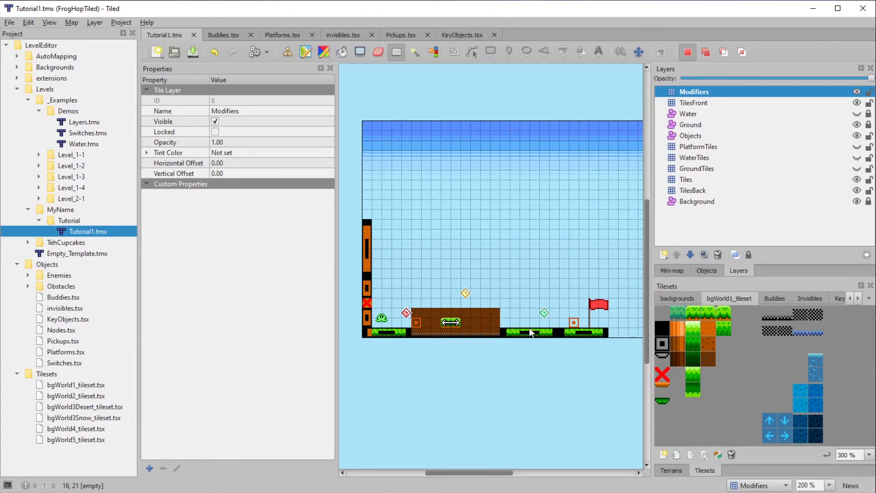
{"action": "left_click", "coordinate": [14, 23]}
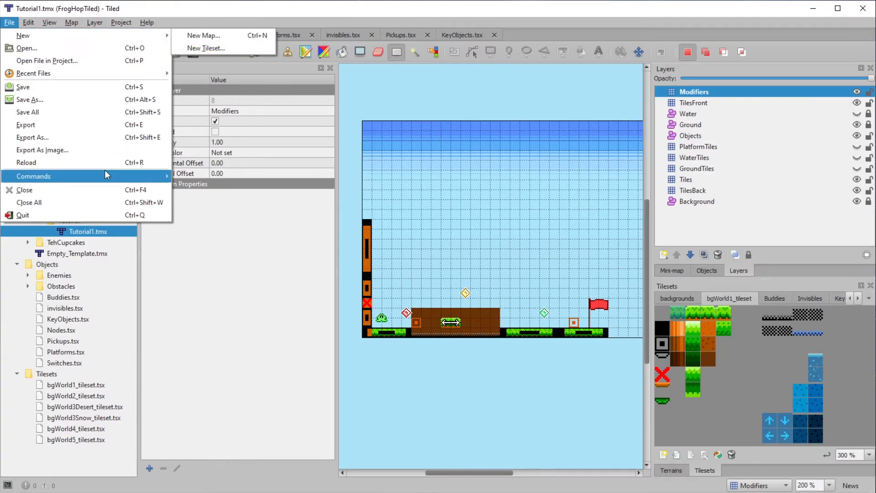
{"action": "mouse_move", "coordinate": [106, 176]}
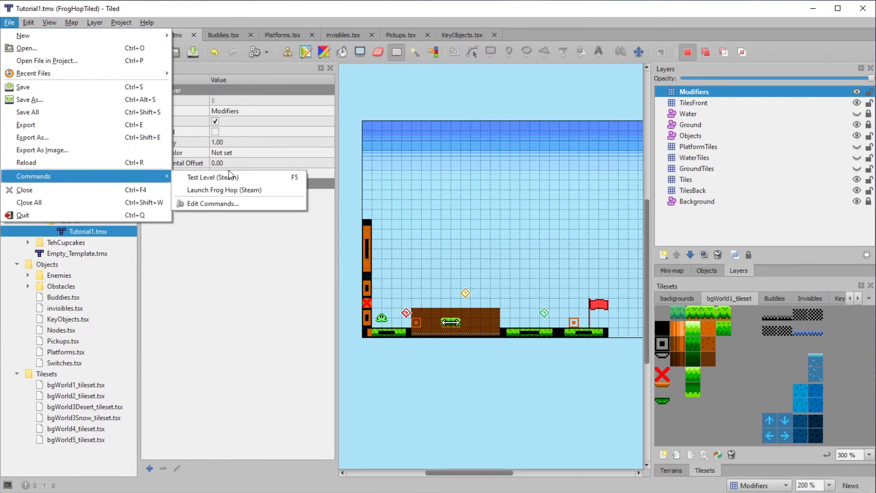
{"action": "left_click", "coordinate": [253, 182]}
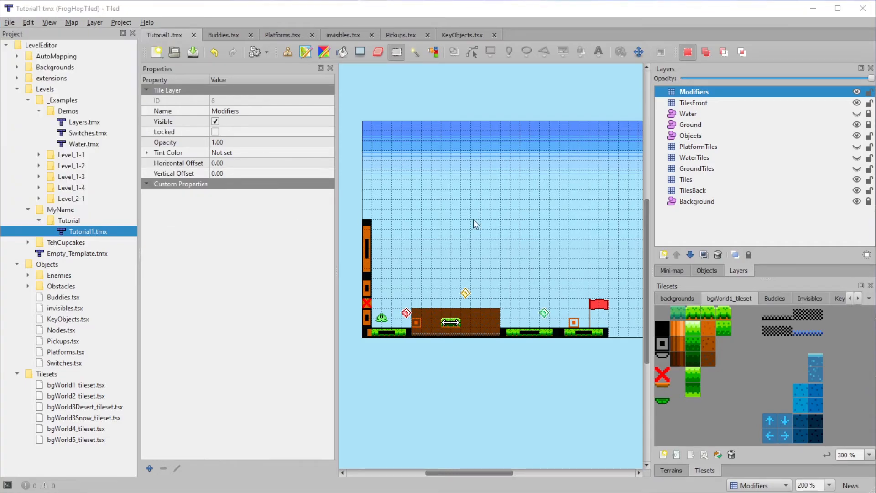
{"action": "left_click_drag", "start_coordinate": [875, 226], "coordinate": [352, 178]}
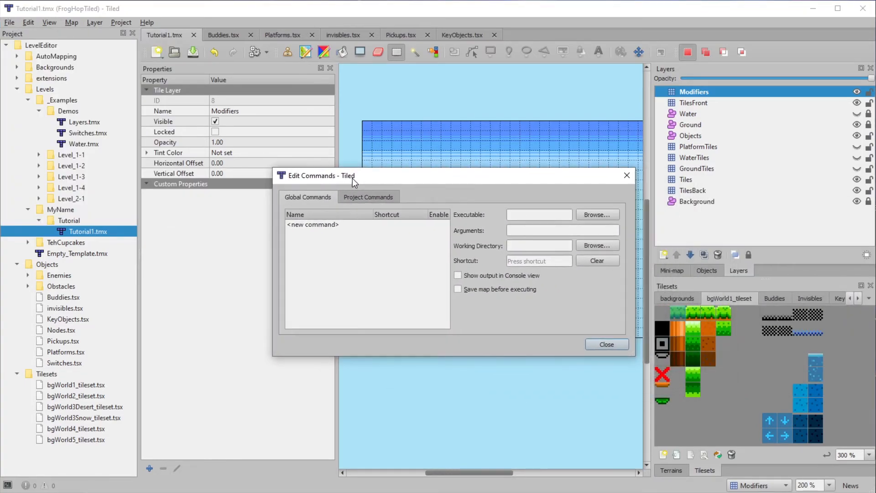
{"action": "left_click", "coordinate": [368, 196]}
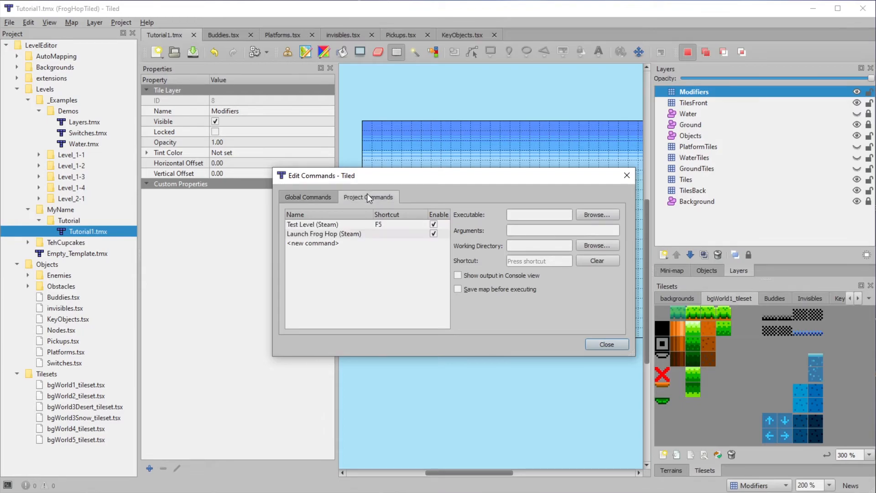
{"action": "left_click", "coordinate": [344, 224]}
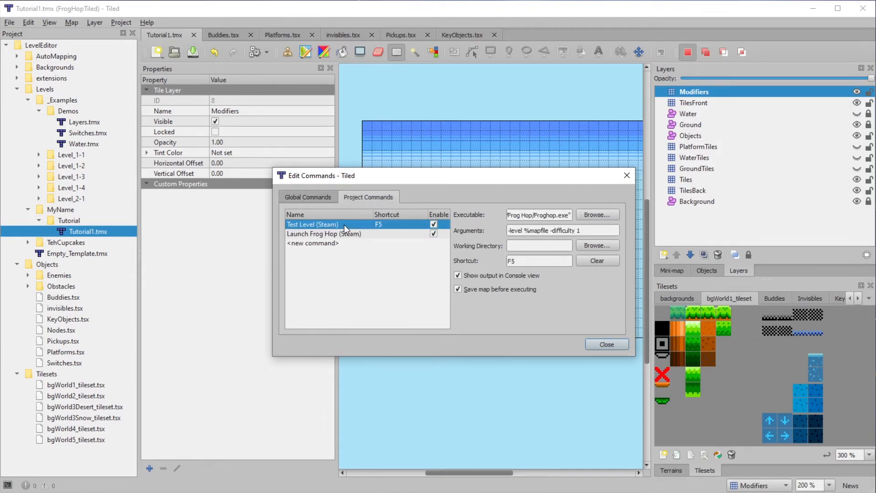
{"action": "left_click_drag", "start_coordinate": [567, 217], "coordinate": [447, 210]}
{"action": "left_click", "coordinate": [512, 218]}
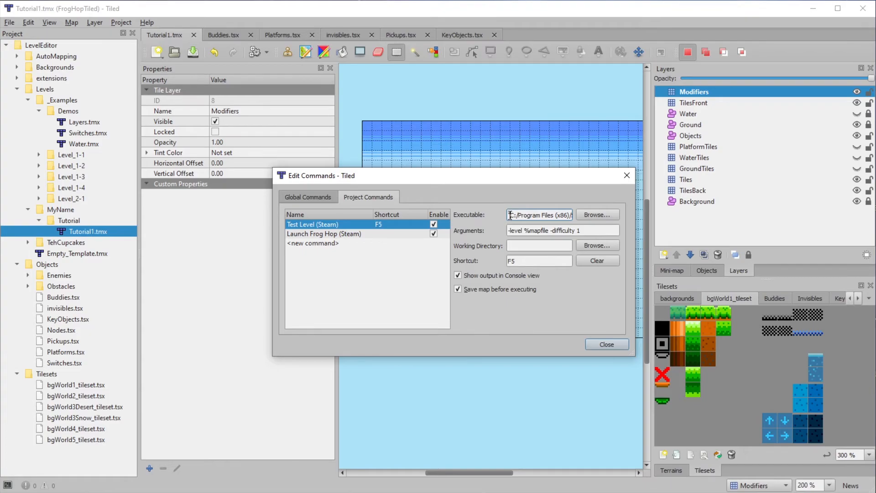
Step: Review the Froghop.exe path, executable file browser and F5 shortcut of the Test Level (Steam) command, and close the Edit Commands dialog
{"action": "left_click_drag", "start_coordinate": [512, 214], "coordinate": [590, 217]}
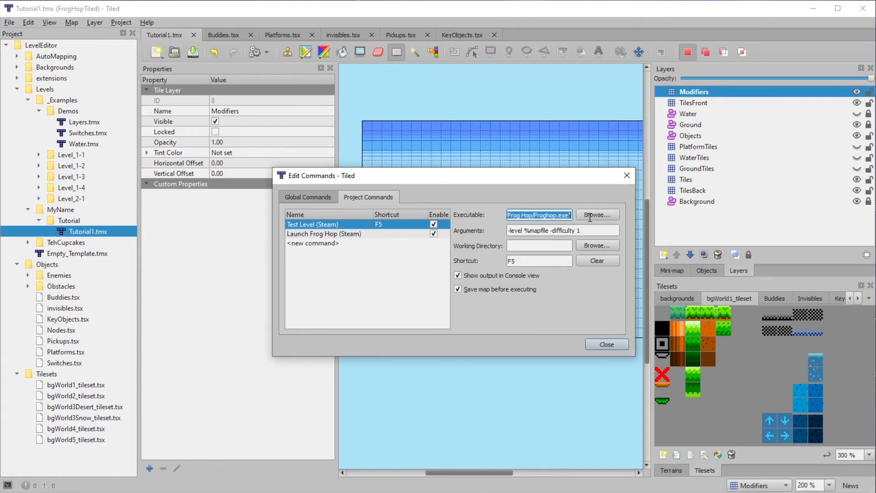
{"action": "left_click", "coordinate": [568, 215]}
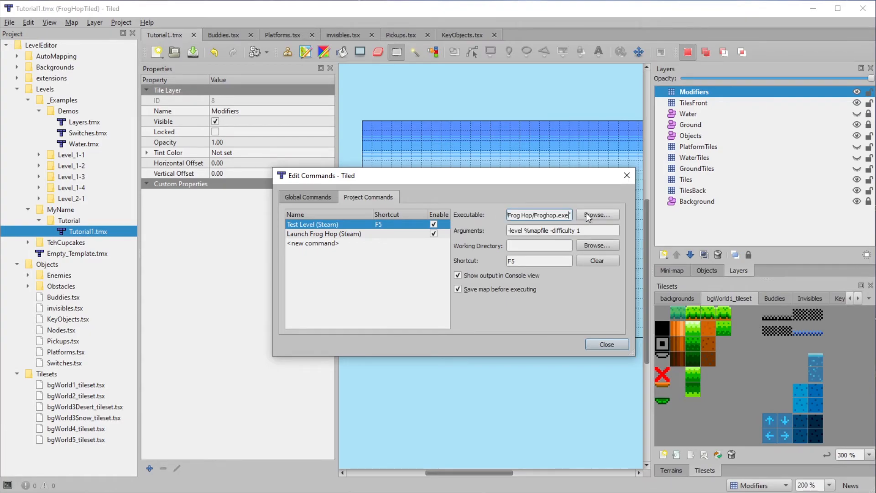
{"action": "left_click", "coordinate": [588, 215]}
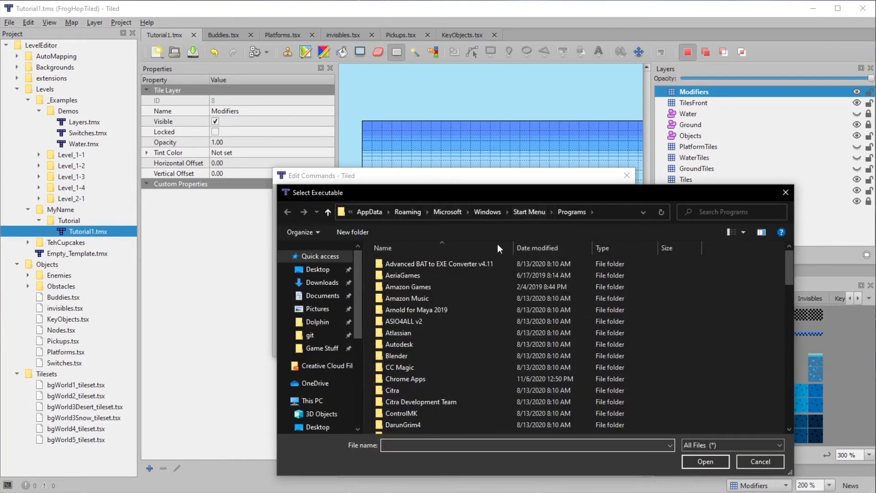
{"action": "left_click", "coordinate": [761, 461]}
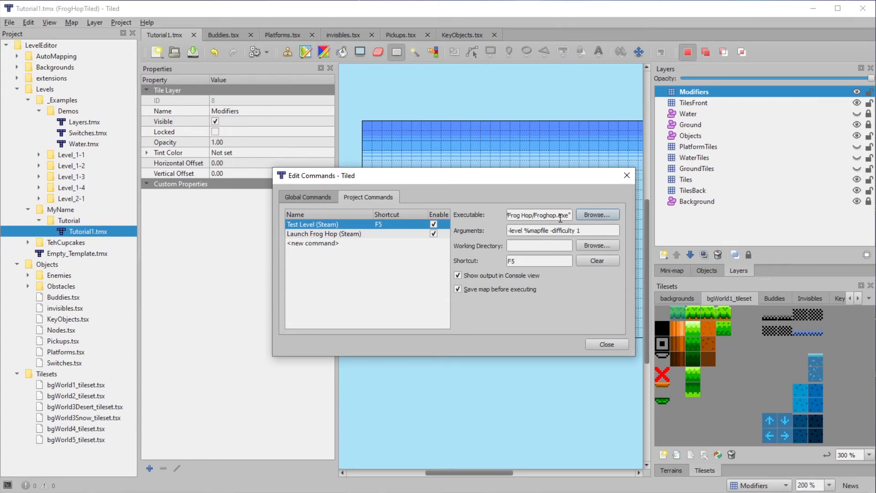
{"action": "left_click", "coordinate": [530, 263]}
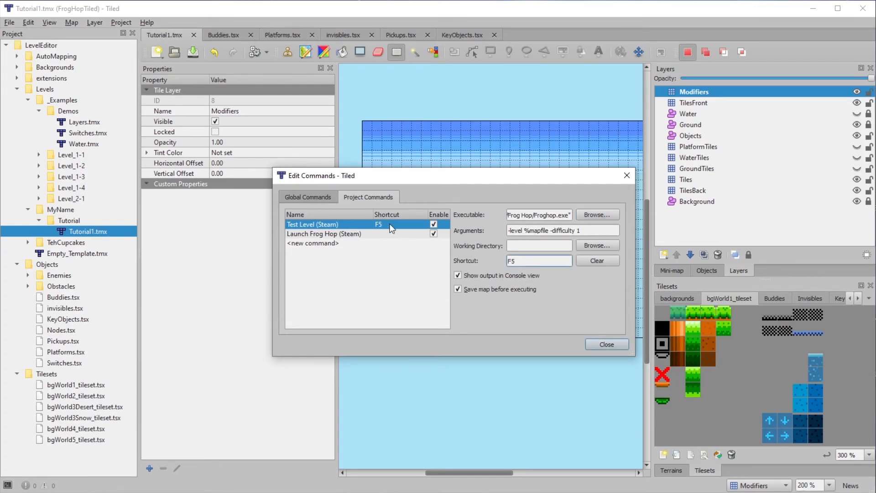
{"action": "left_click", "coordinate": [613, 342]}
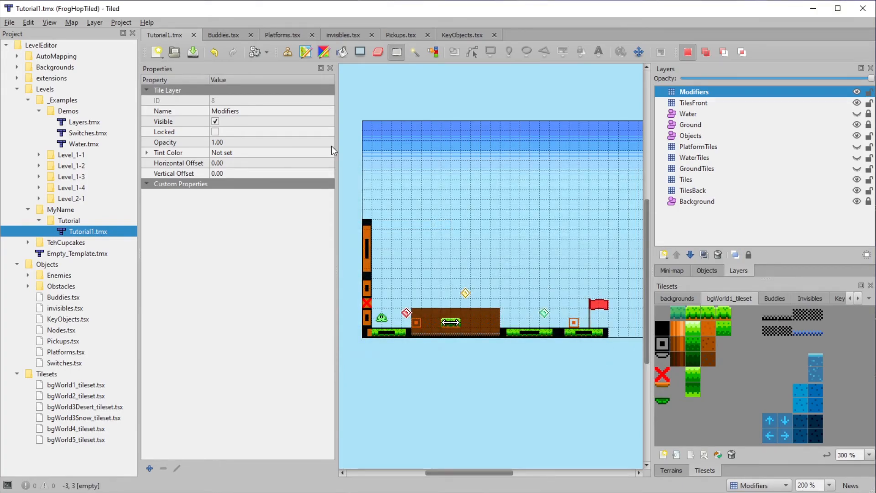
Step: Run the Test Level (Steam) command on the Tutorial1 map and allow Frog Hop to launch with the given parameters
{"action": "left_click", "coordinate": [9, 22]}
{"action": "mouse_move", "coordinate": [62, 177]}
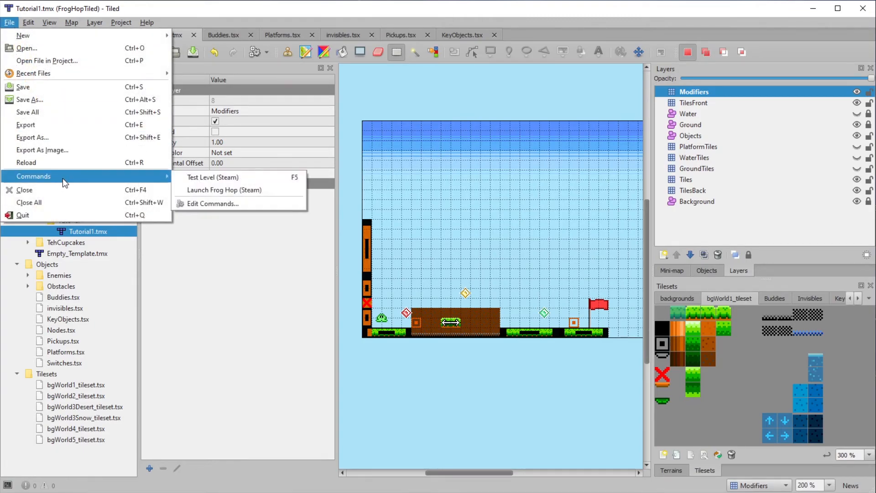
{"action": "left_click", "coordinate": [282, 177]}
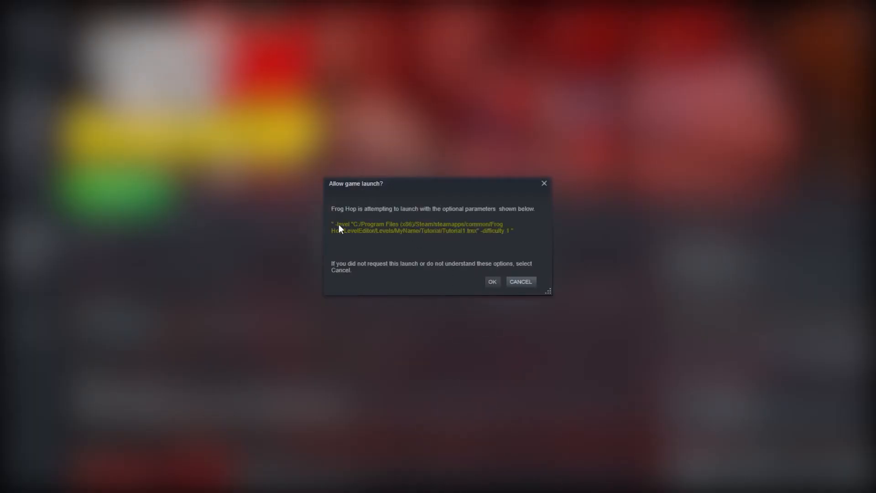
{"action": "left_click", "coordinate": [493, 285]}
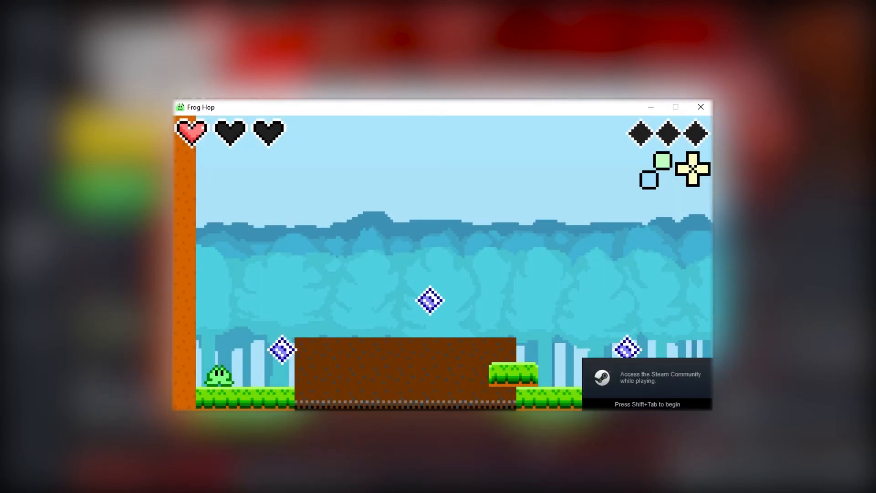
Step: Playtest the level in Frog Hop: collect the first gem, ride the moving platform across the pit and collect the gem beyond it
{"action": "key", "text": "Right"}
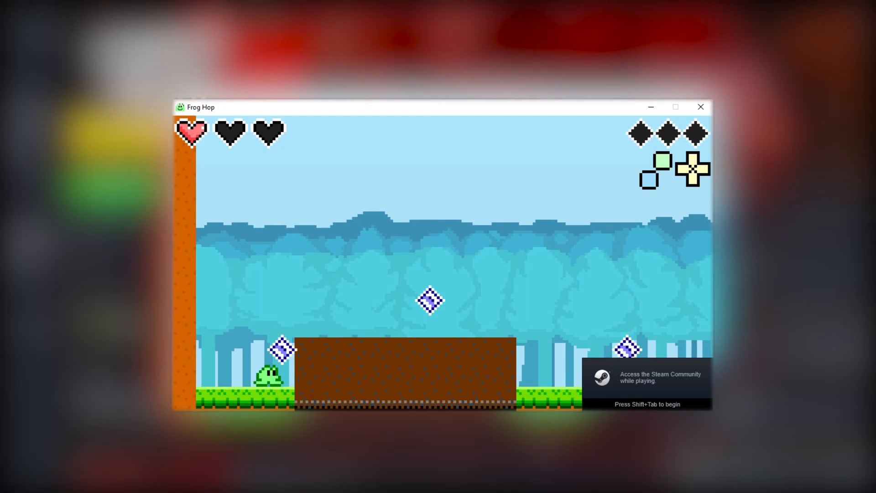
{"action": "key", "text": "Right"}
{"action": "key", "text": "space"}
{"action": "key", "text": "Up"}
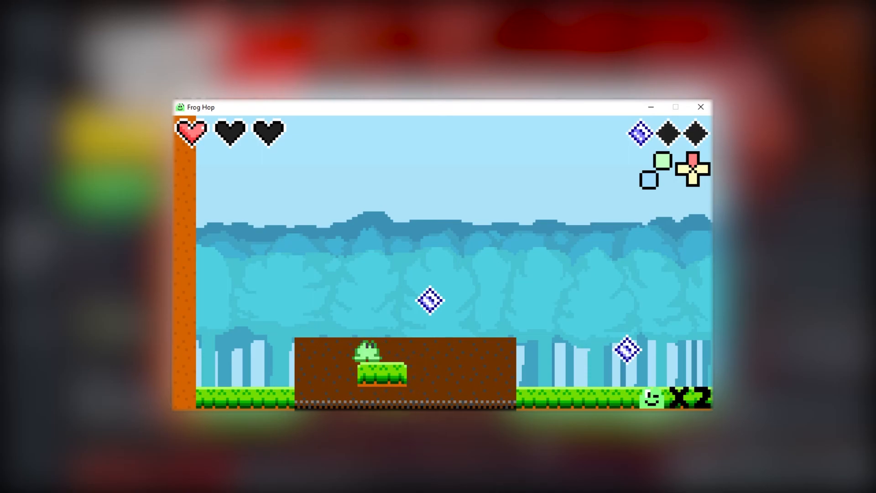
{"action": "key", "text": "Right"}
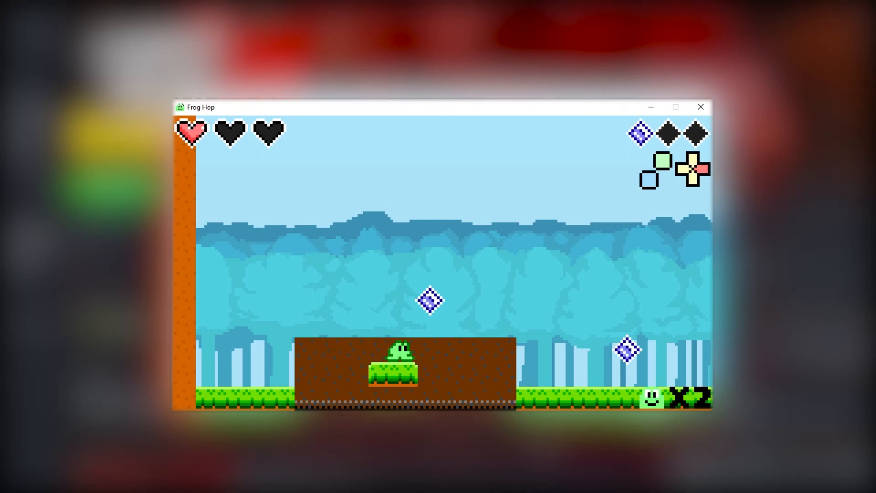
{"action": "key", "text": "Right"}
{"action": "key", "text": "space"}
{"action": "key", "text": "Left"}
{"action": "key", "text": "space"}
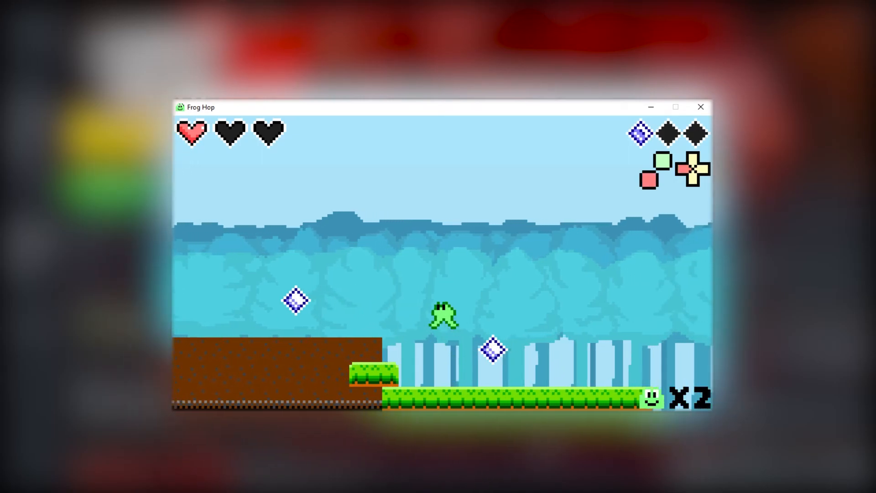
{"action": "key", "text": "Right"}
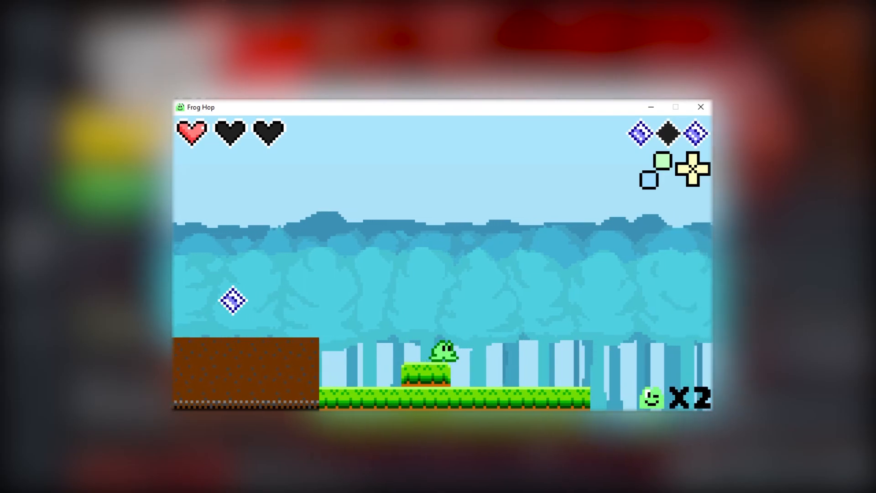
Step: Ride the platform back for the gem above the pit, and check the far end of the grass strip for the win flag
{"action": "key", "text": "Left"}
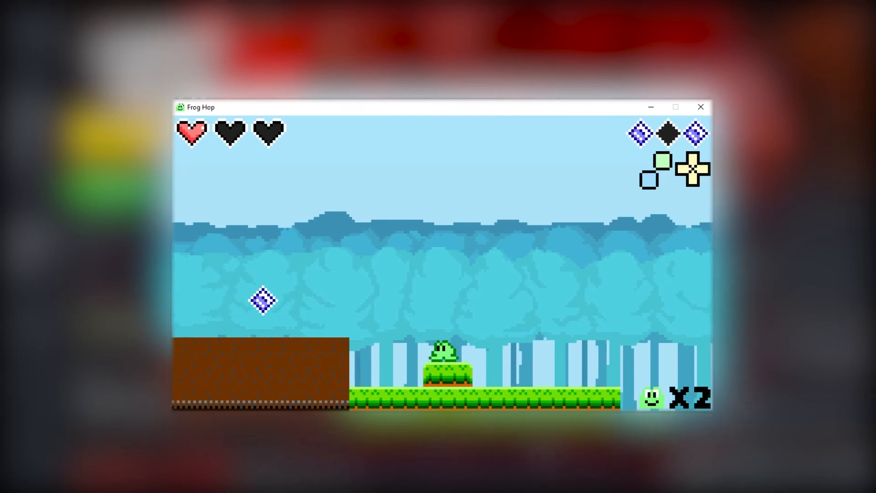
{"action": "key", "text": "Up"}
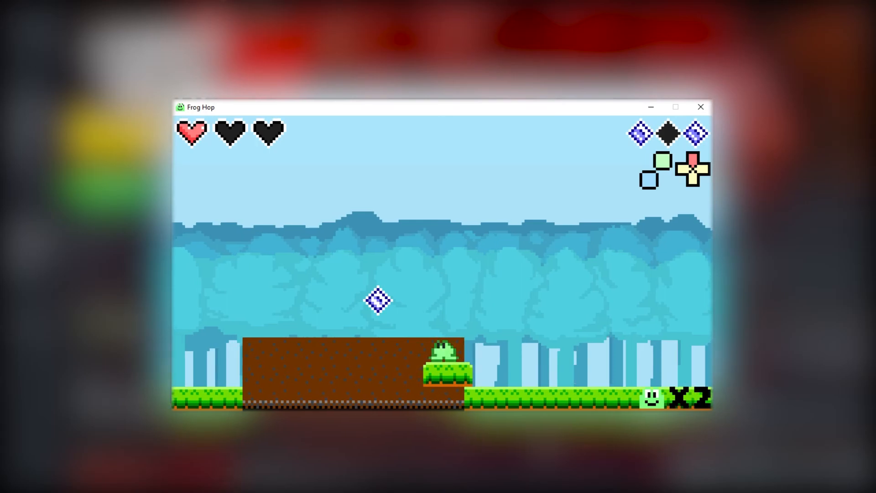
{"action": "key", "text": "Right"}
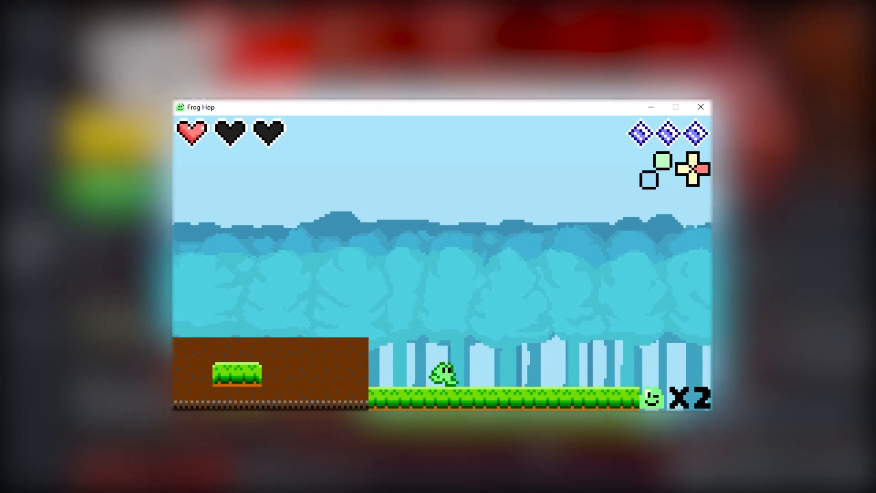
{"action": "key", "text": "Up"}
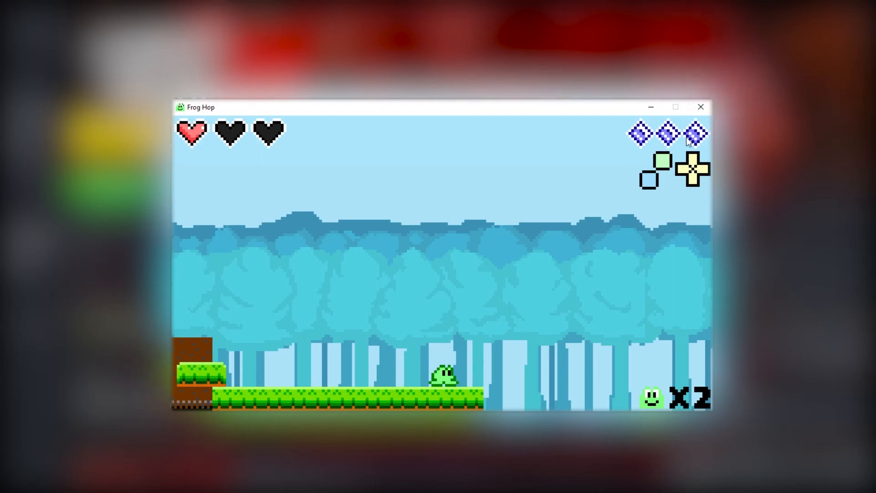
{"action": "key", "text": "Left"}
{"action": "key", "text": "space"}
{"action": "key", "text": "Right"}
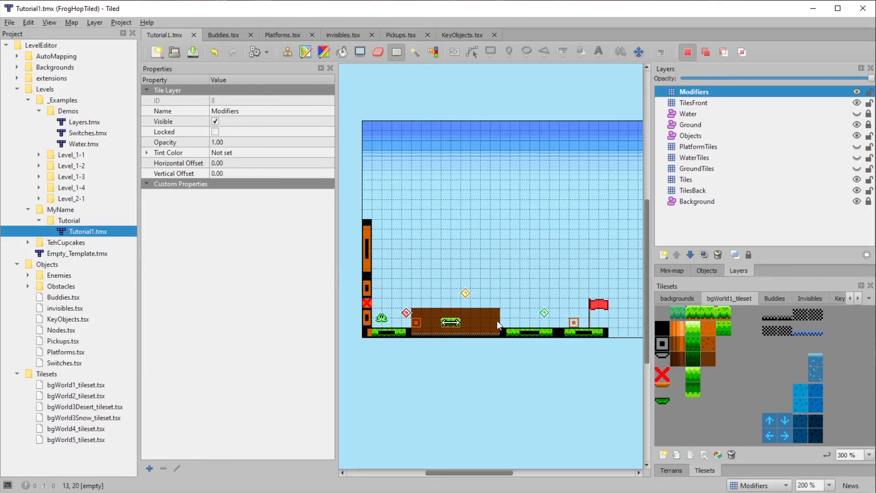
Step: Back in Tiled, erase the misplaced red win flag from the Tiles layer
{"action": "scroll", "coordinate": [585, 327], "scroll_direction": "up", "scroll_amount": 3, "text": "ctrl"}
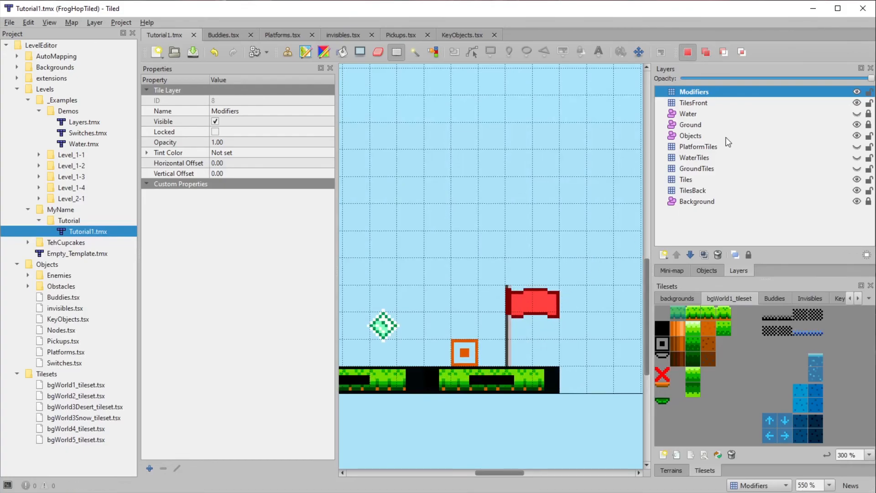
{"action": "left_click", "coordinate": [779, 180]}
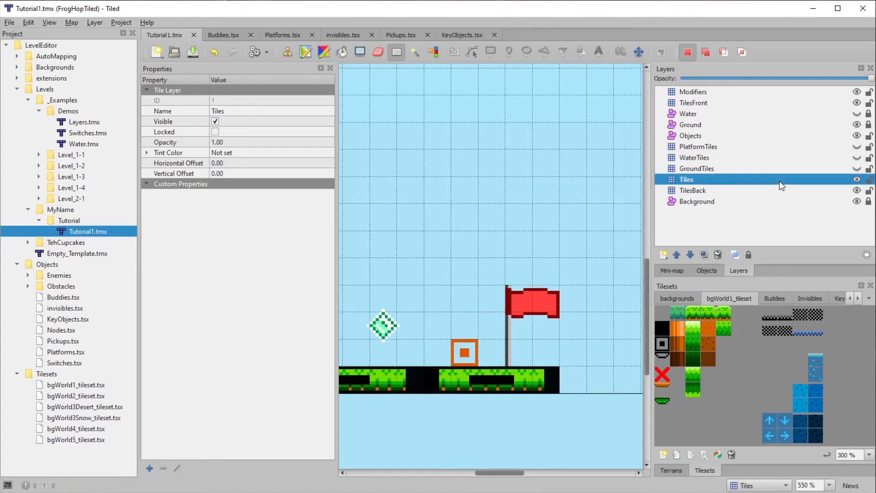
{"action": "left_click", "coordinate": [857, 180]}
{"action": "left_click", "coordinate": [857, 180]}
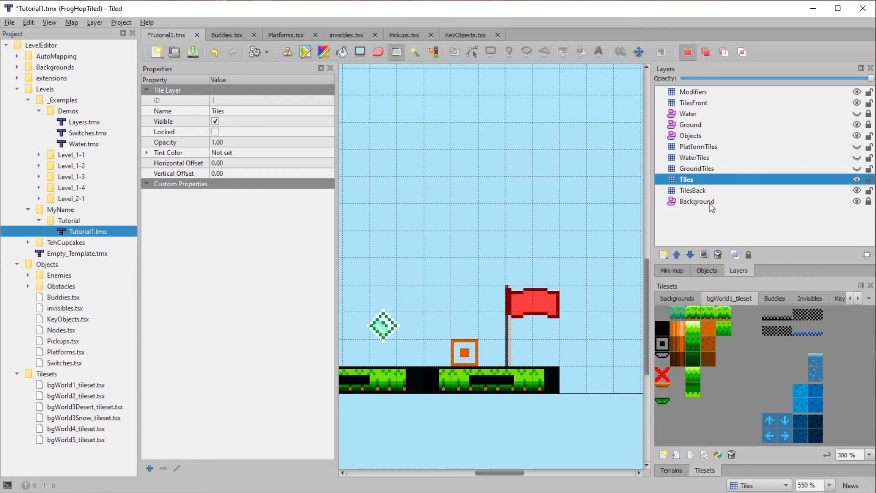
{"action": "key", "text": "e"}
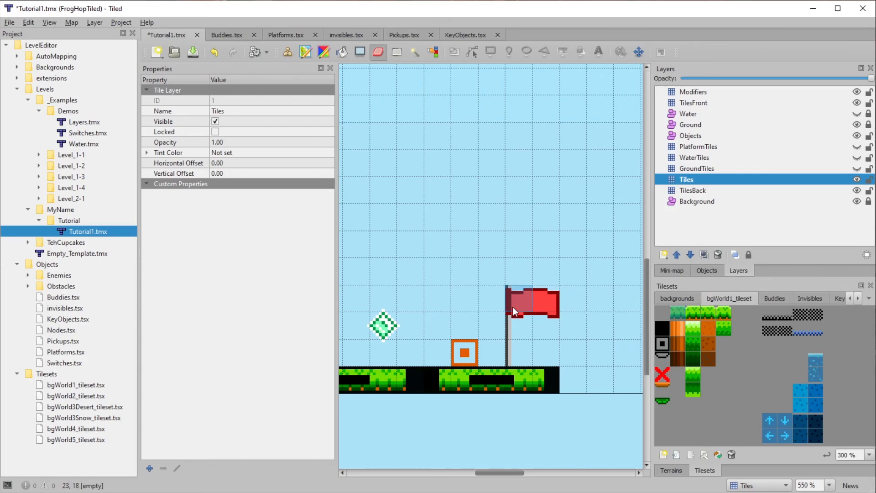
{"action": "left_click", "coordinate": [514, 350]}
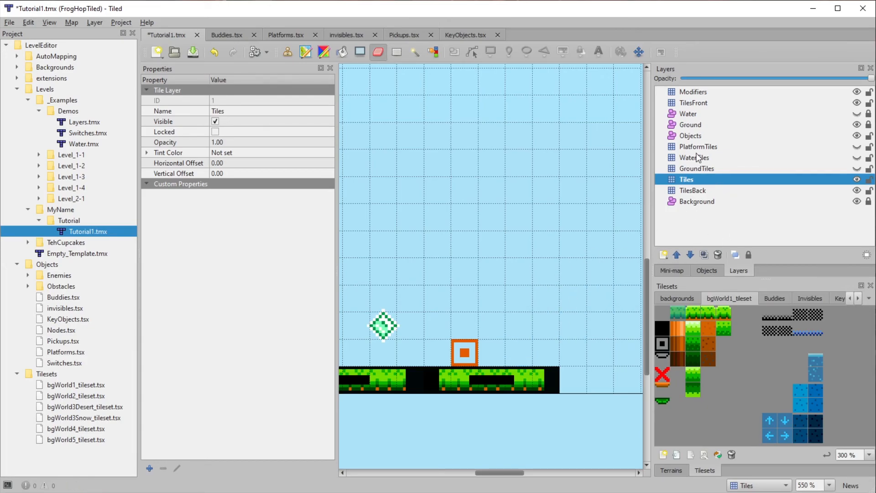
Step: Insert the KeyObjects win flag on the Objects layer at X 207, Y 162 on the end of the grass strip, and save the map
{"action": "left_click", "coordinate": [691, 136]}
{"action": "left_click", "coordinate": [869, 300]}
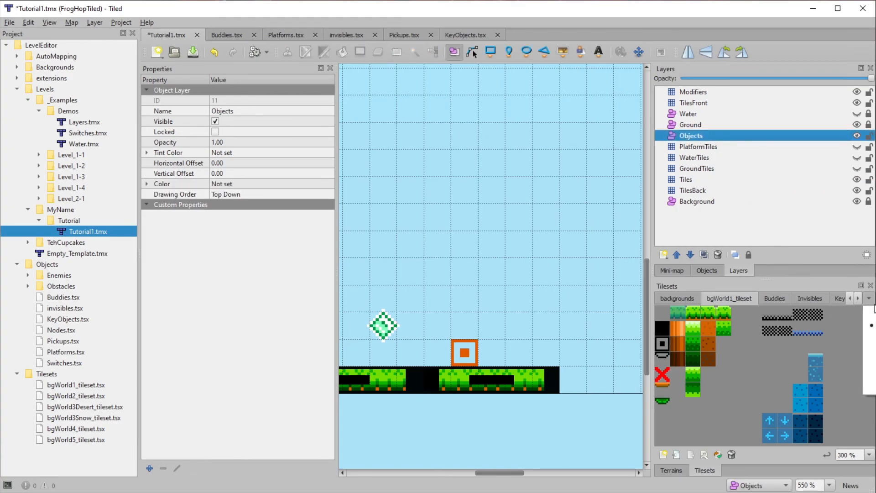
{"action": "left_click", "coordinate": [872, 358]}
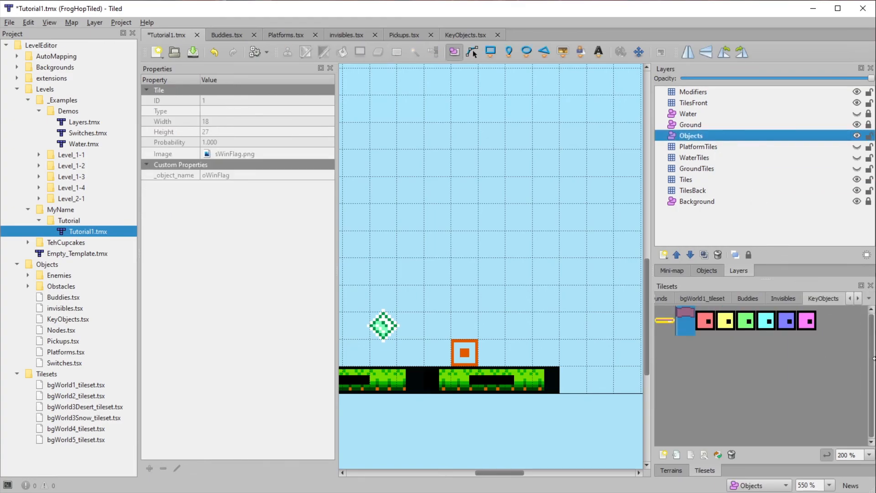
{"action": "key", "text": "t"}
{"action": "left_click", "coordinate": [539, 315]}
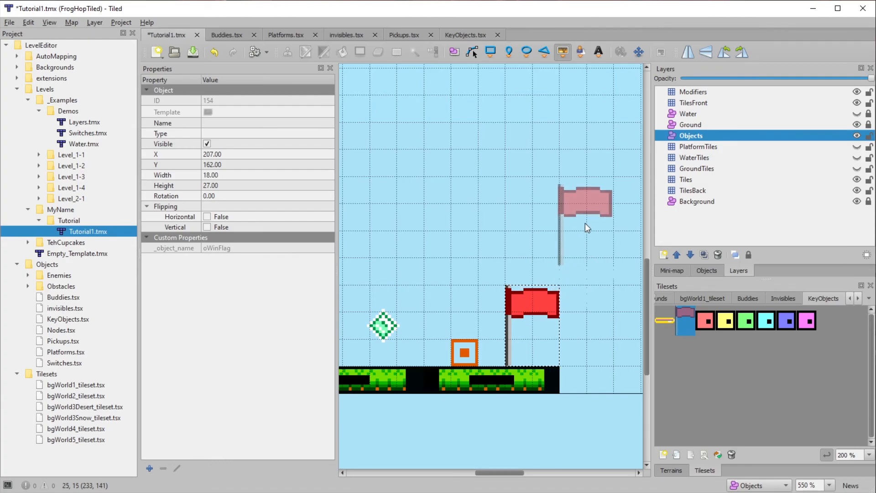
{"action": "key", "text": "ctrl+s"}
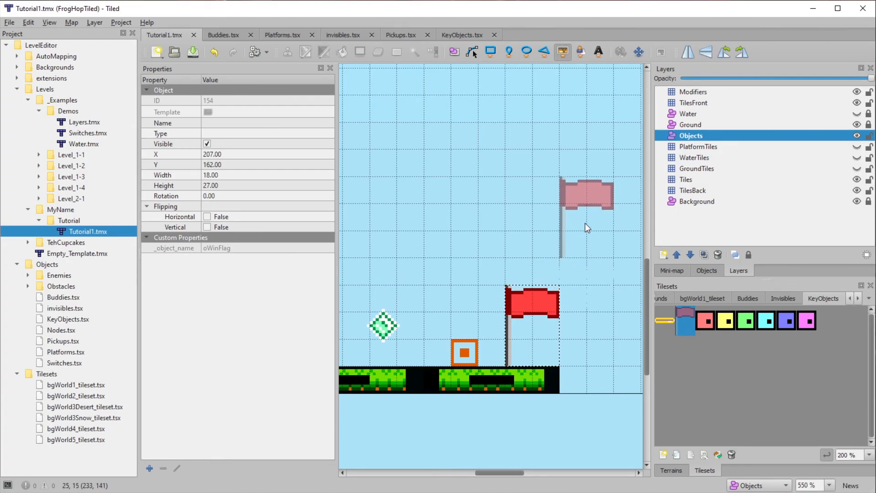
Step: Launch the test level in Frog Hop again, allow the launch, and collect the first two gems
{"action": "key", "text": "F5"}
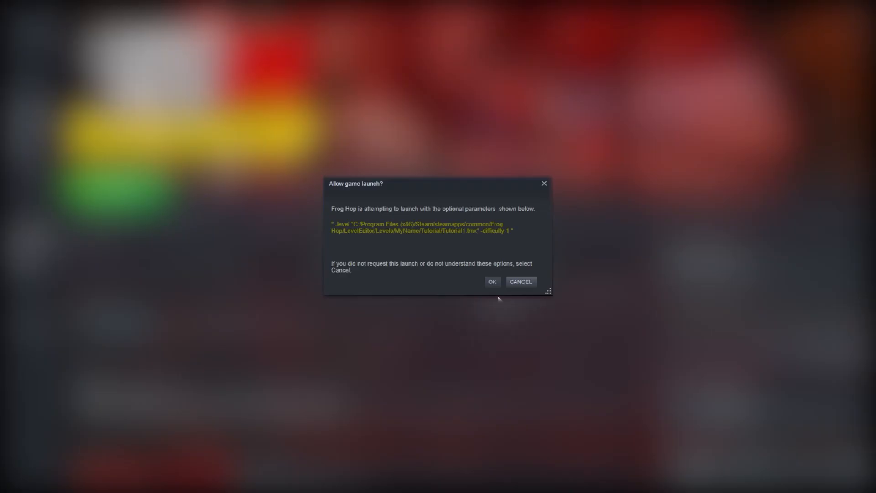
{"action": "left_click", "coordinate": [497, 280]}
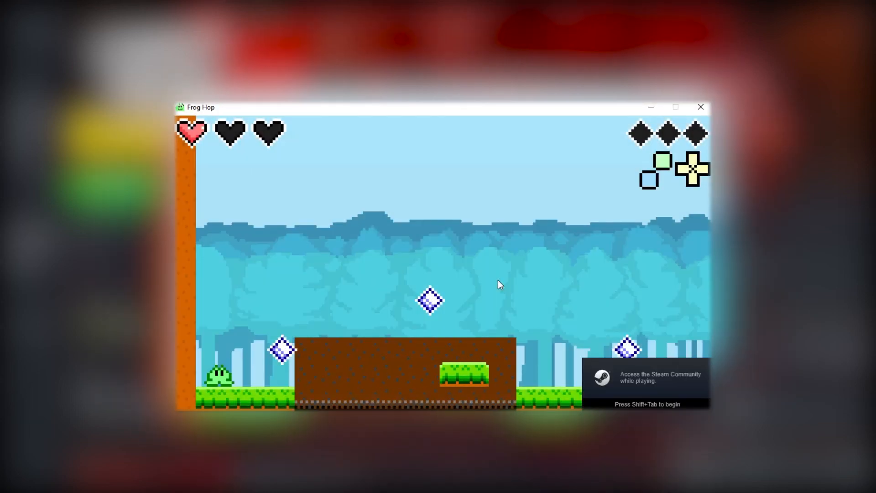
{"action": "key", "text": "Right"}
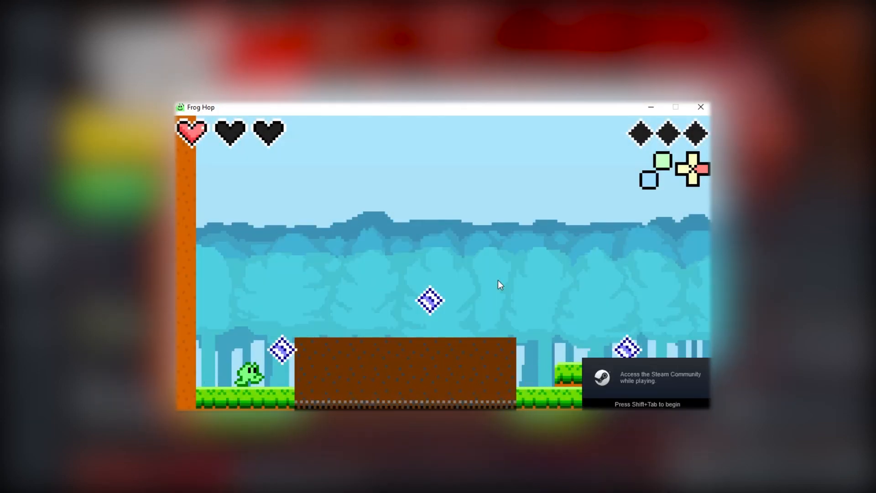
{"action": "key", "text": "Right"}
{"action": "key", "text": "Up"}
{"action": "key", "text": "Right"}
{"action": "key", "text": "z"}
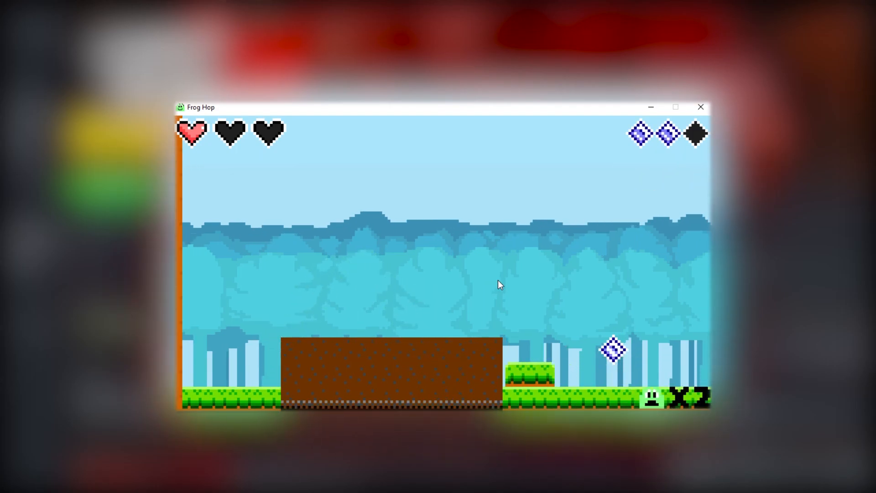
Step: Cross the pit with the frog, collect the last gem and finish the level at the red win flag
{"action": "key", "text": "Right"}
{"action": "key", "text": "Up"}
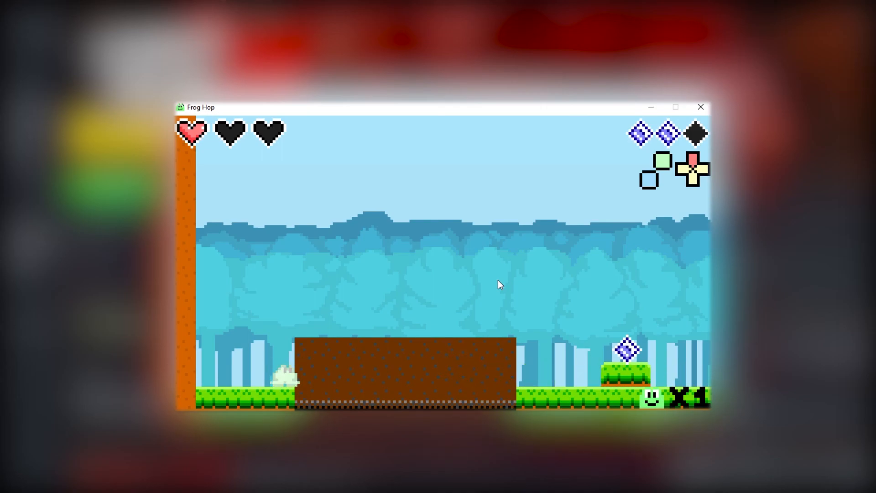
{"action": "key", "text": "space"}
{"action": "key", "text": "Right"}
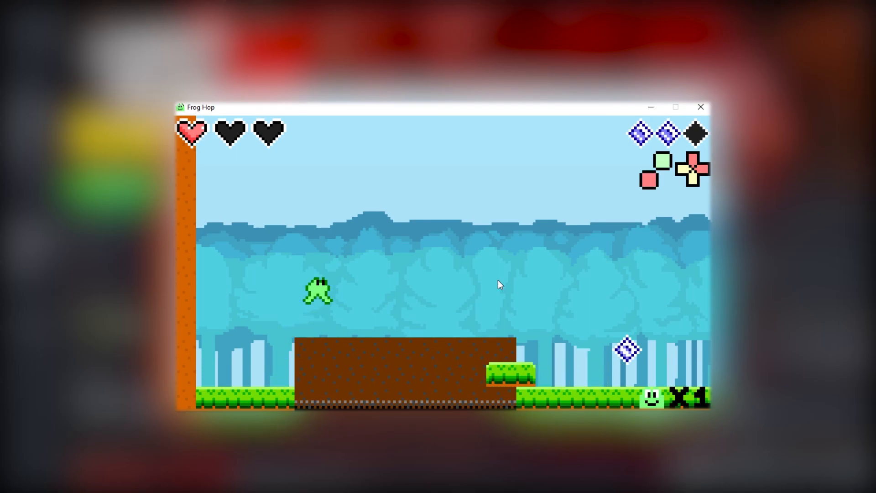
{"action": "key", "text": "space"}
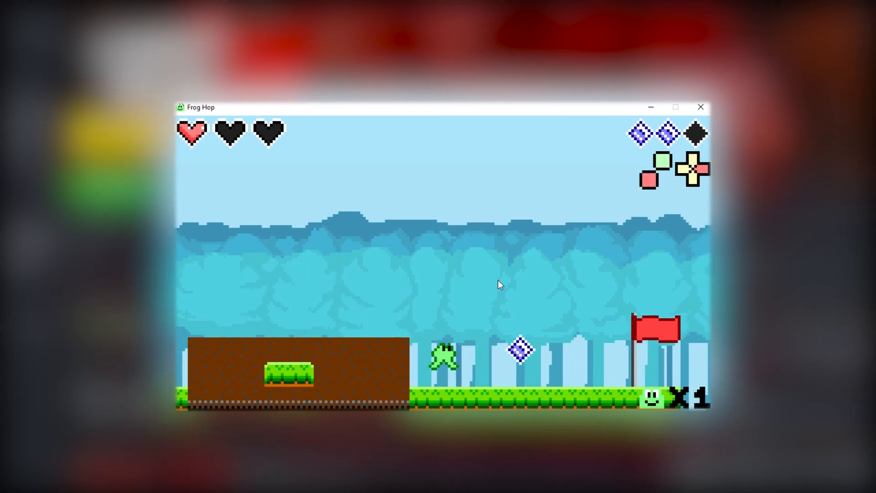
{"action": "key", "text": "space"}
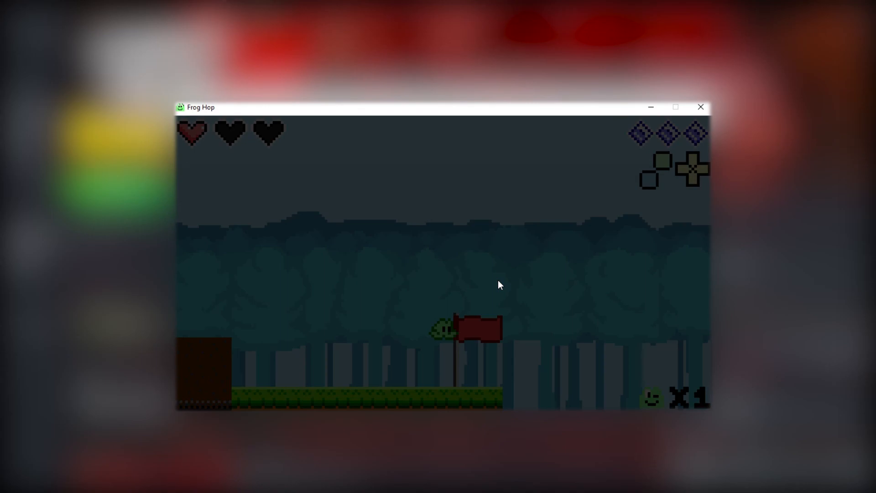
{"action": "key", "text": "space"}
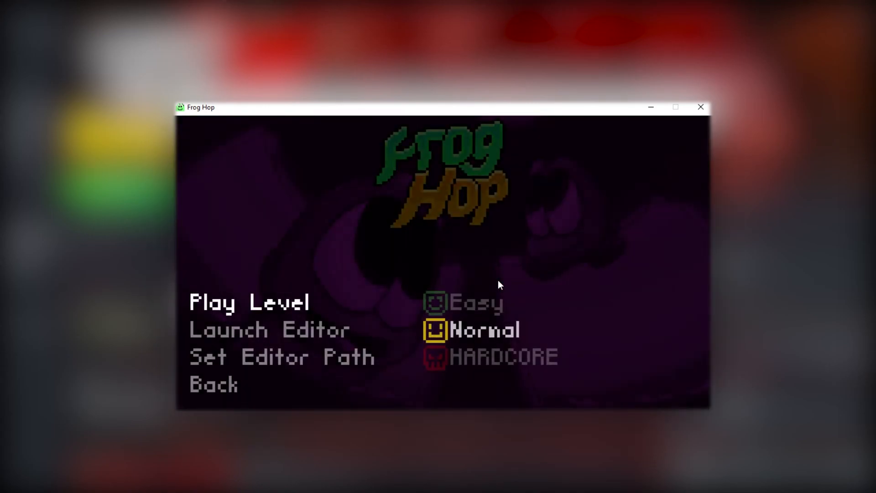
Step: Go back from the level editor menu of Frog Hop and exit the game
{"action": "key", "text": "Down"}
{"action": "key", "text": "Down"}
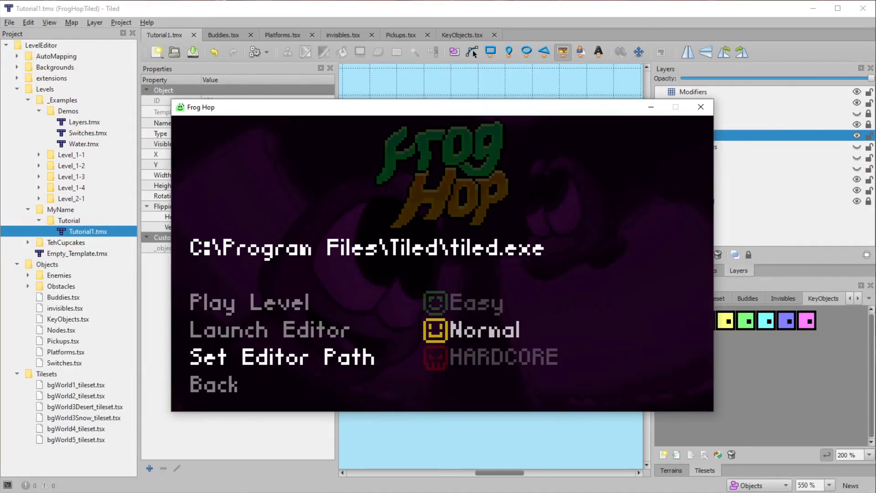
{"action": "key", "text": "Down"}
{"action": "key", "text": "Return"}
{"action": "key", "text": "Down"}
{"action": "key", "text": "Return"}
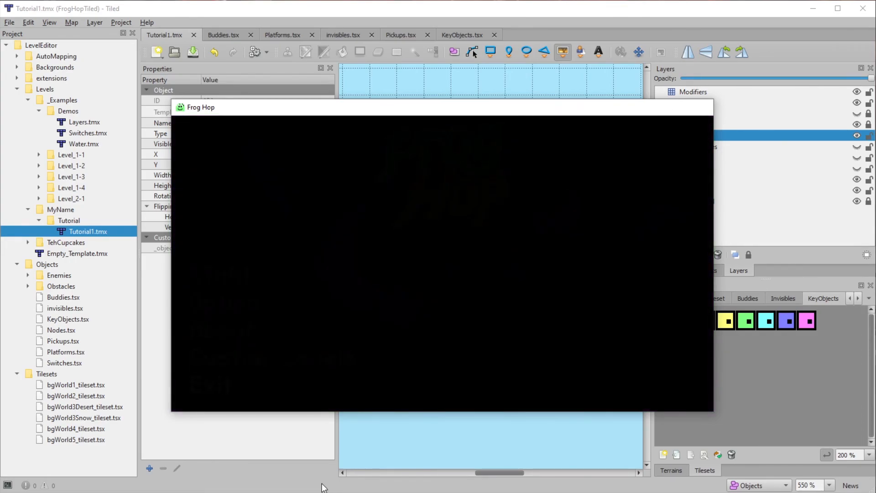